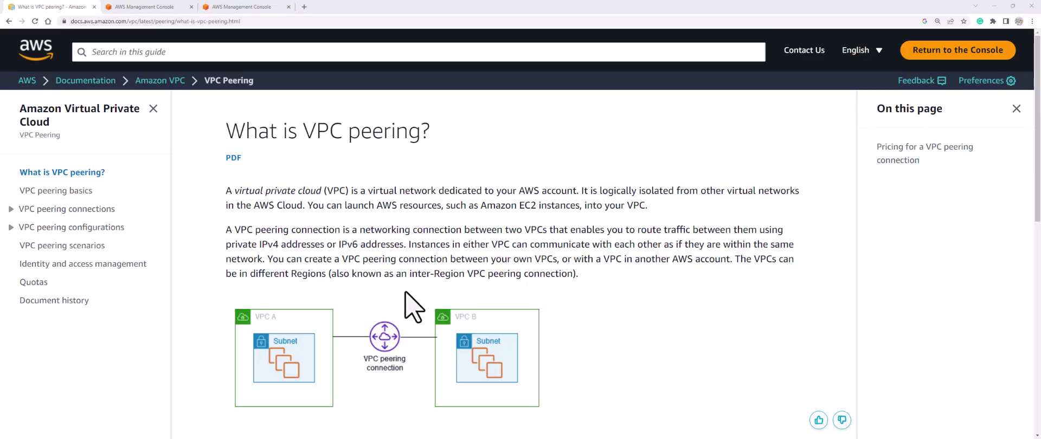
Switch from the VPC peering documentation to the AWS Management Console and check which region is selected
scroll(412, 296, "down", 1)
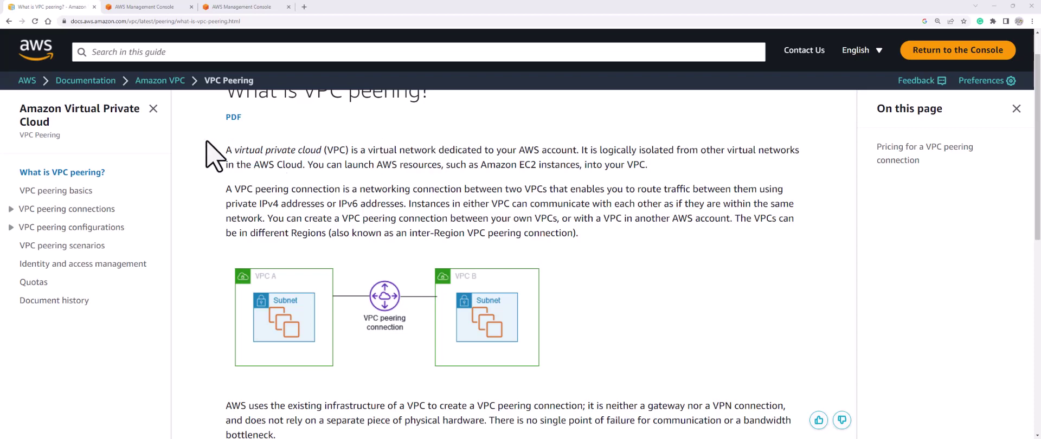
left_click(162, 10)
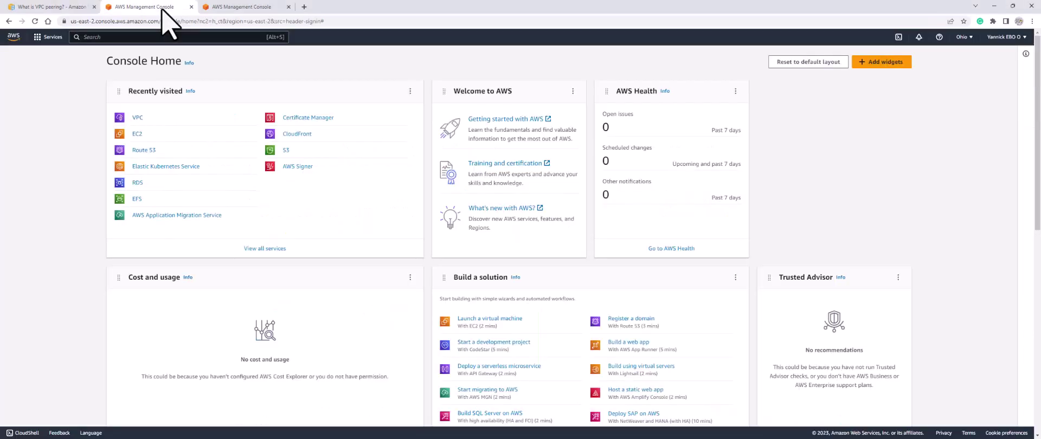
left_click(963, 37)
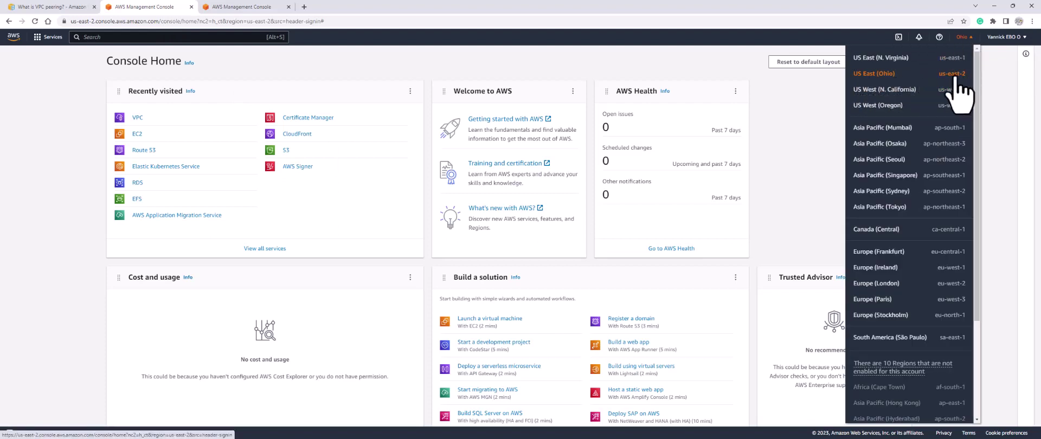
left_click(277, 77)
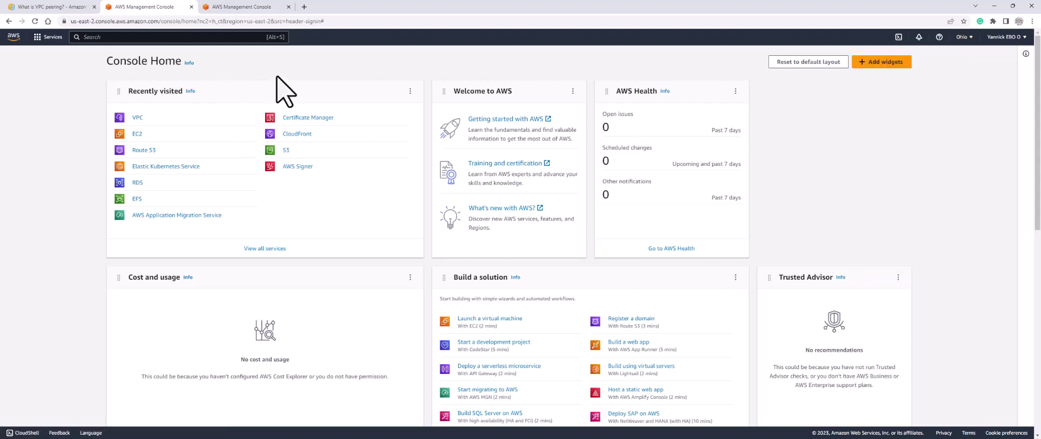
Create a VPC-only resource named vpc-A with the IPv4 CIDR 192.168.0.0/16
left_click(136, 118)
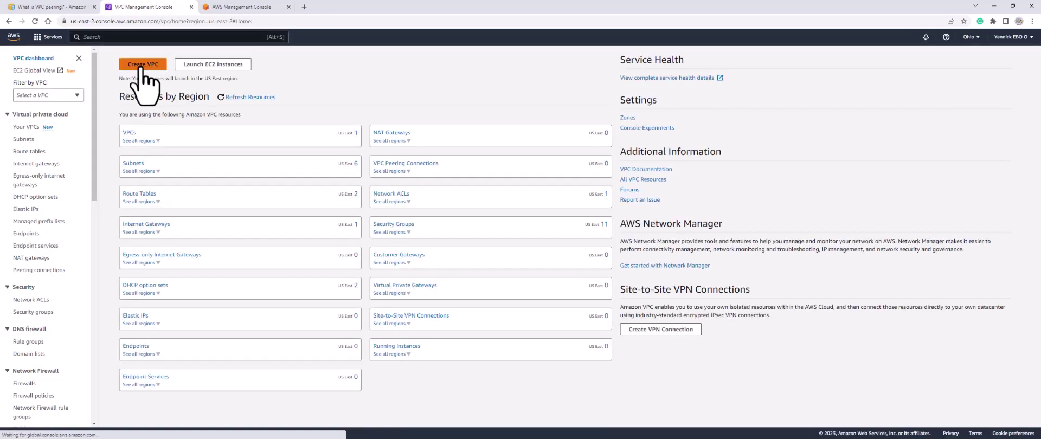
left_click(141, 65)
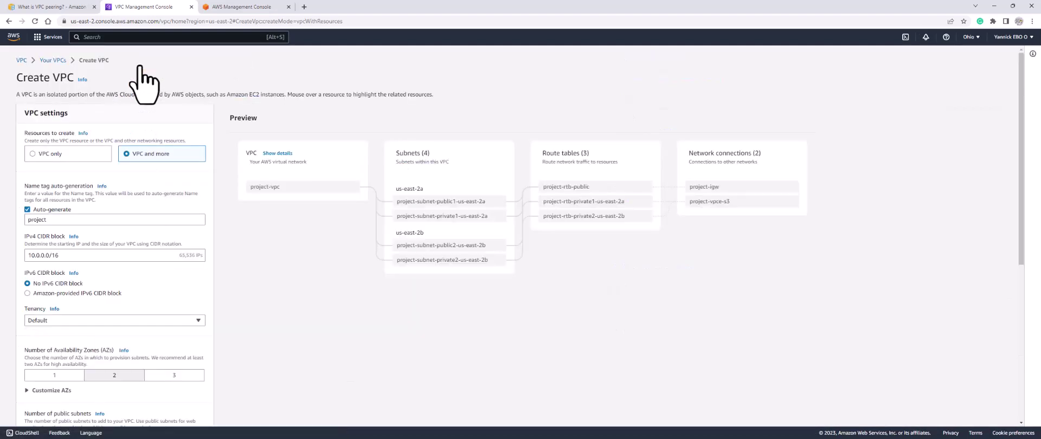
left_click(41, 155)
left_click(63, 192)
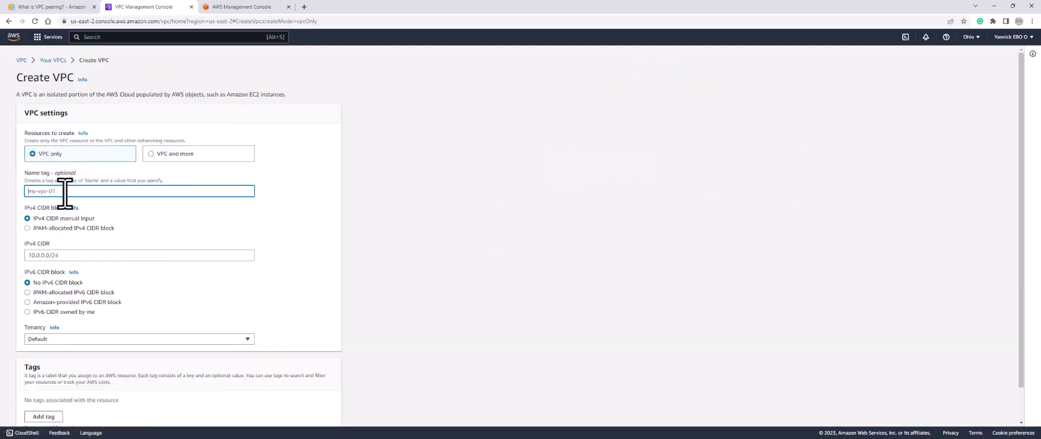
type("vpc-A")
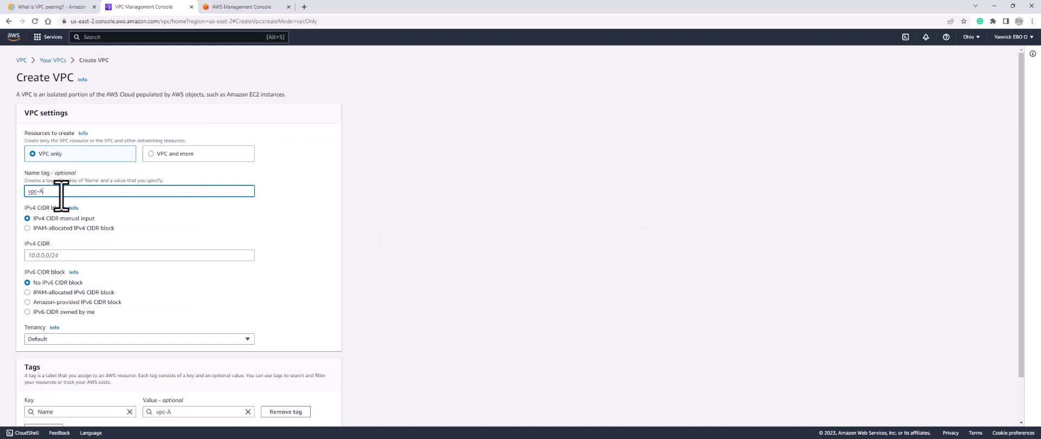
left_click(51, 259)
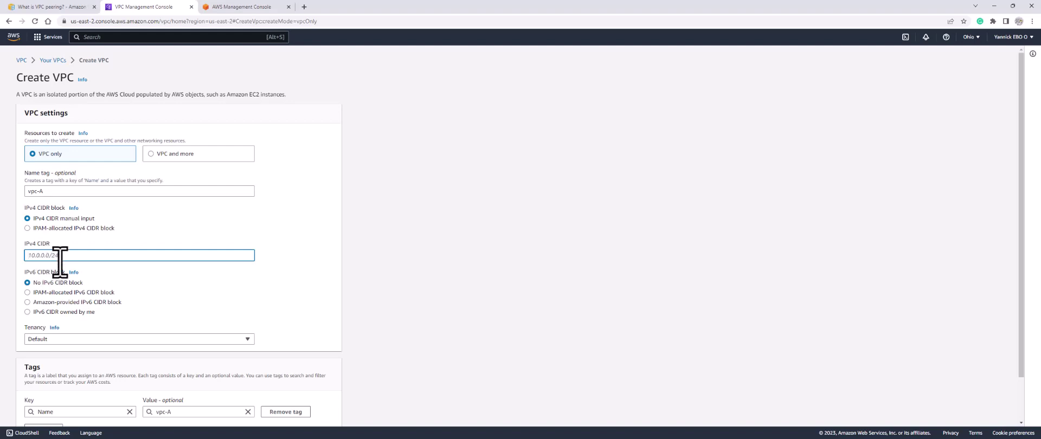
type("192.168.0.0/16")
scroll(114, 282, "down", 1)
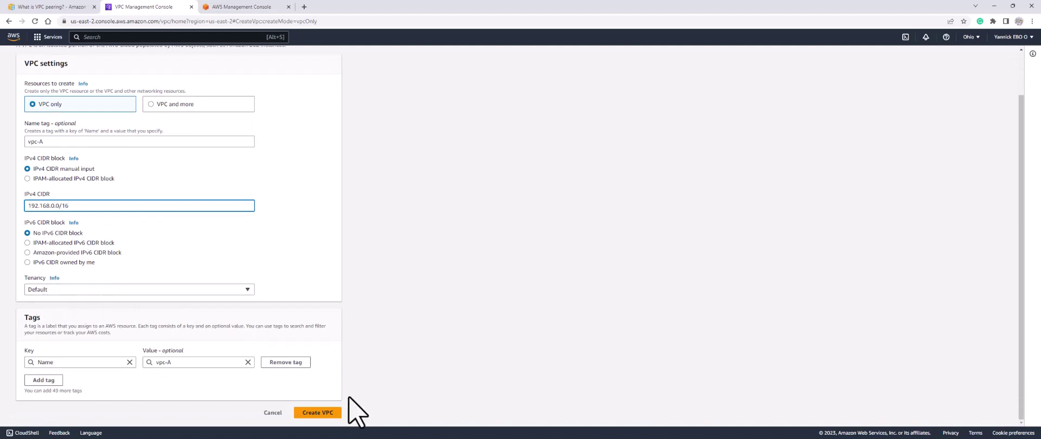
left_click(312, 415)
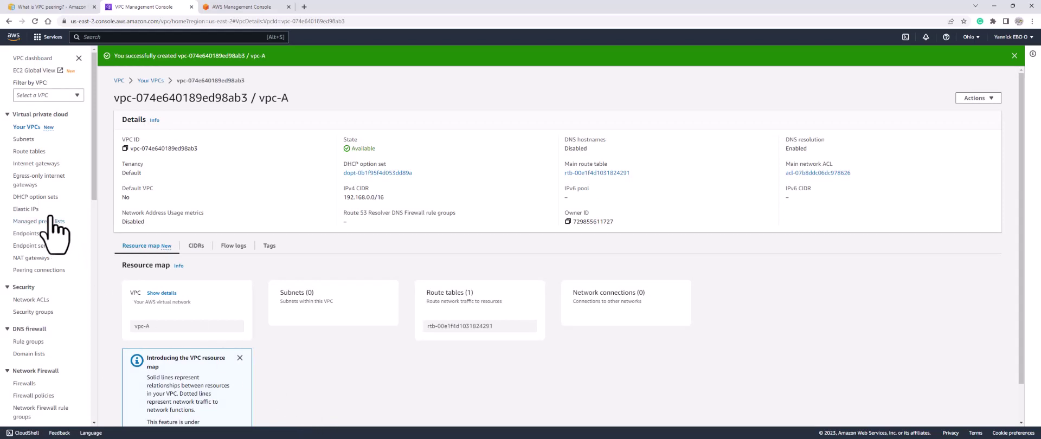
Create an internet gateway with the name tag igw-A
left_click(34, 165)
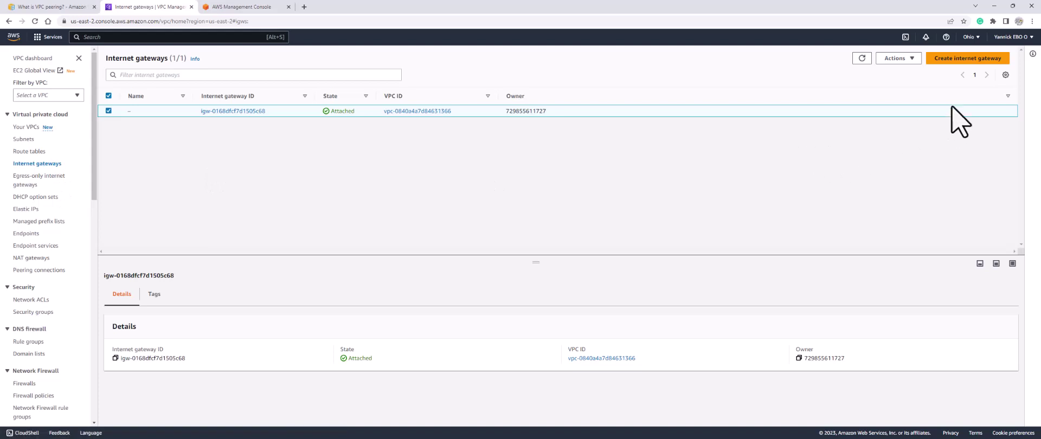
left_click(957, 60)
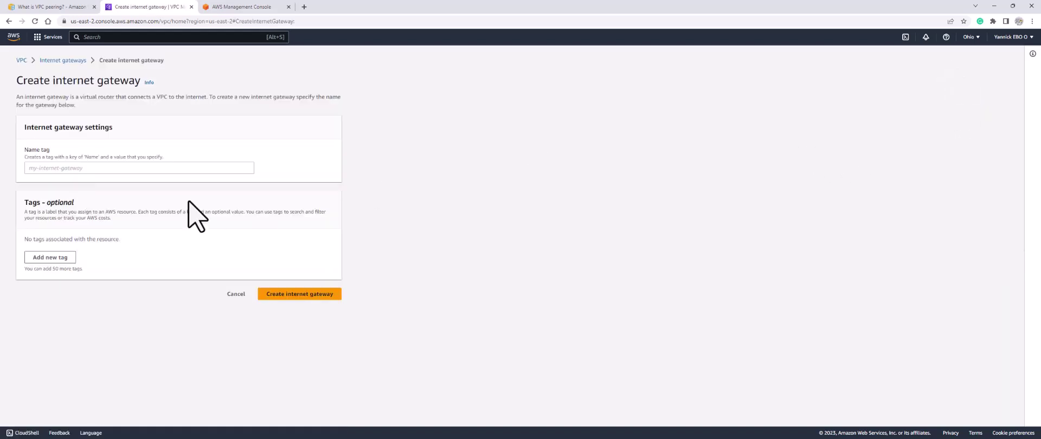
left_click(167, 169)
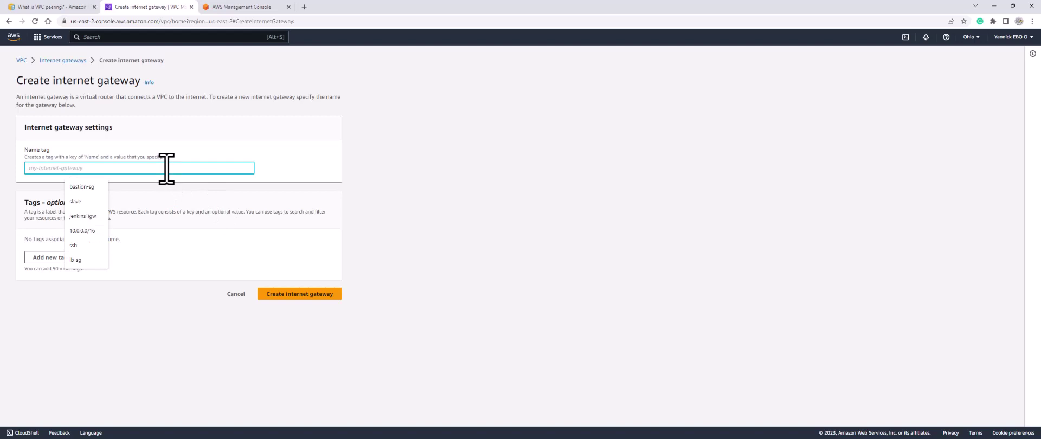
type("igw-")
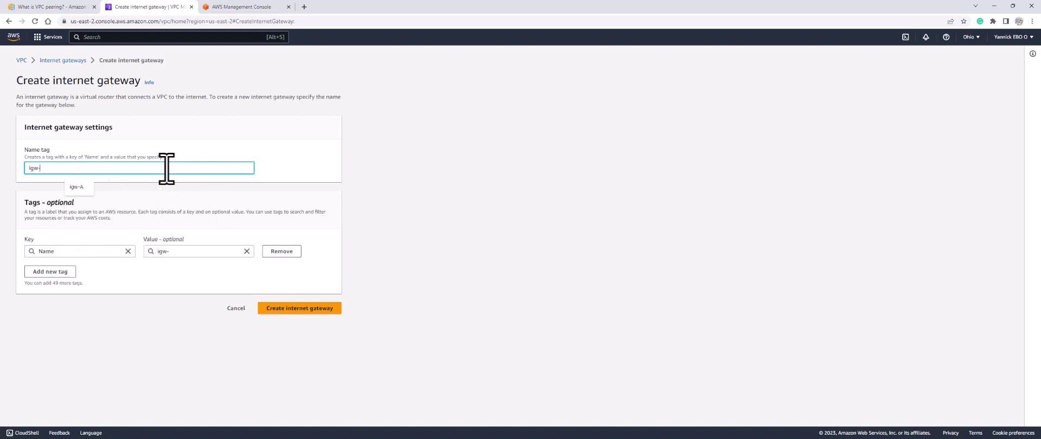
type("A")
left_click(286, 312)
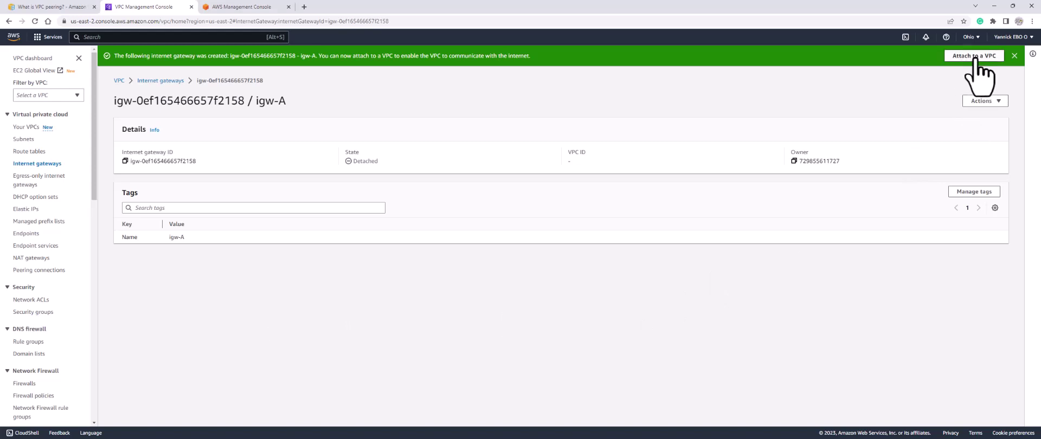
Attach the internet gateway igw-A to vpc-A
left_click(976, 56)
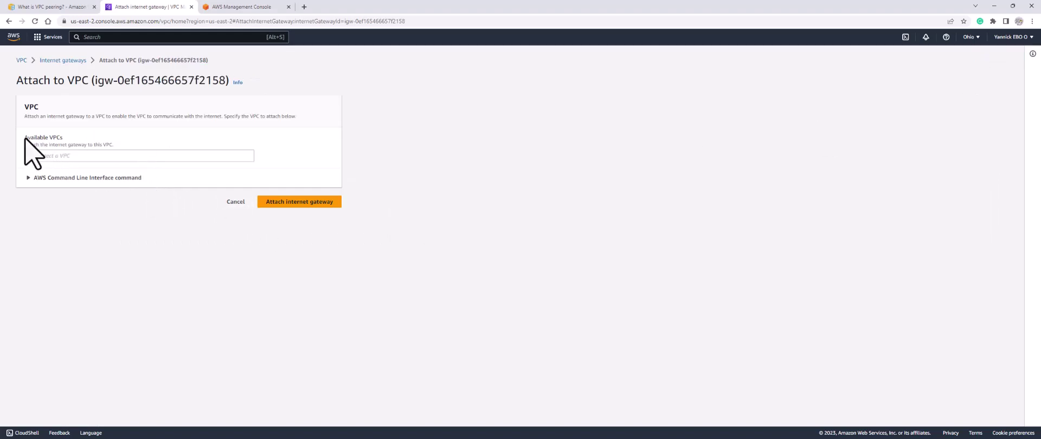
left_click(65, 157)
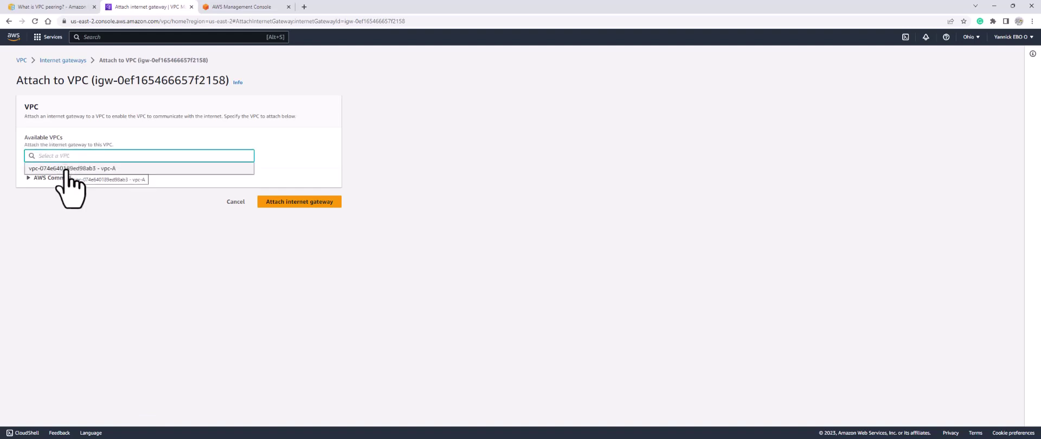
left_click(65, 169)
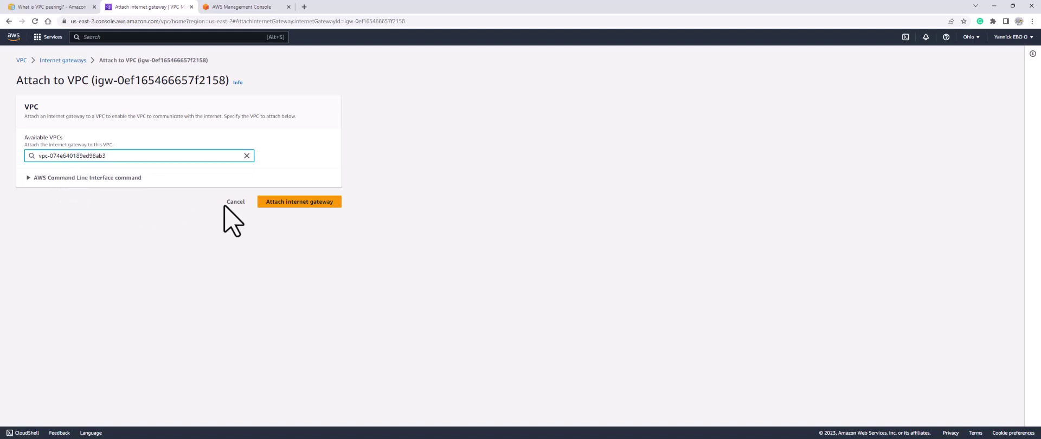
left_click(298, 205)
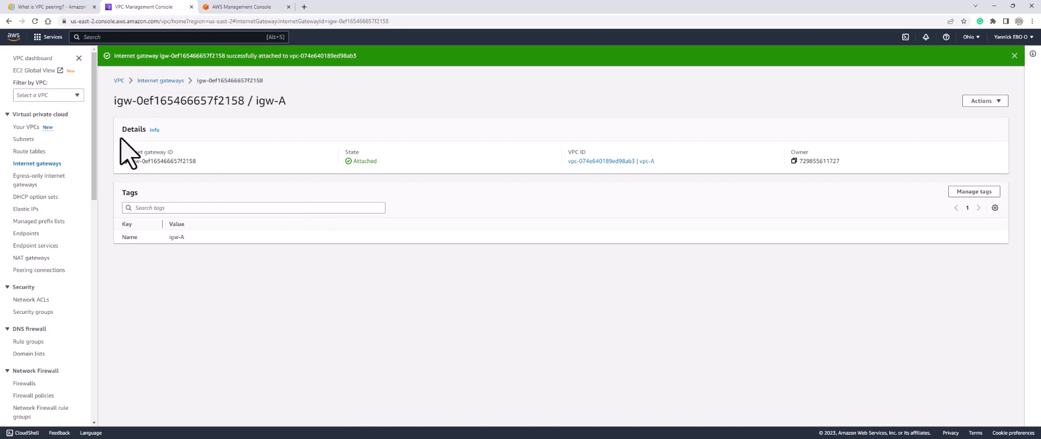
Start a new subnet in vpc-A and name it subnet-A
left_click(22, 140)
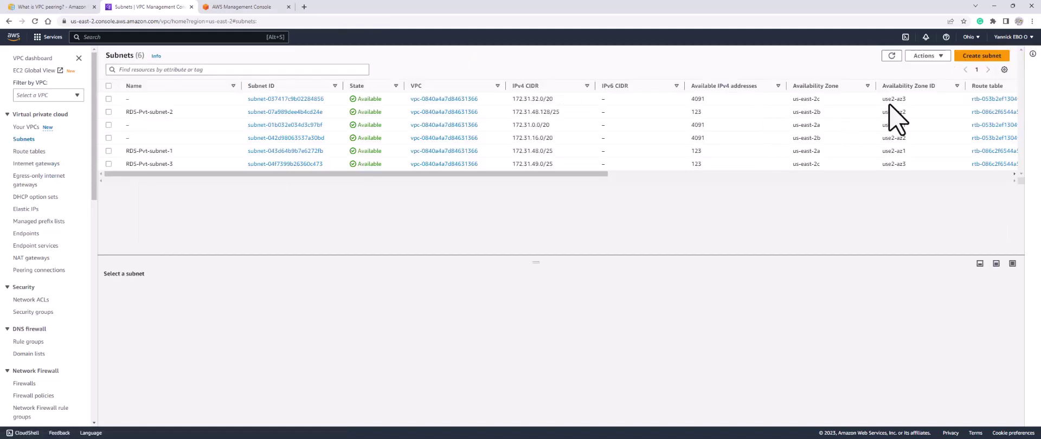
left_click(974, 57)
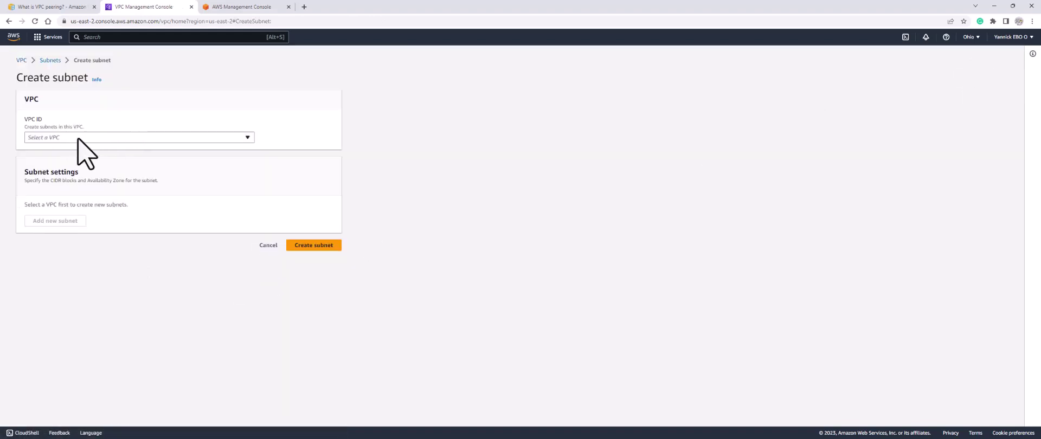
left_click(76, 139)
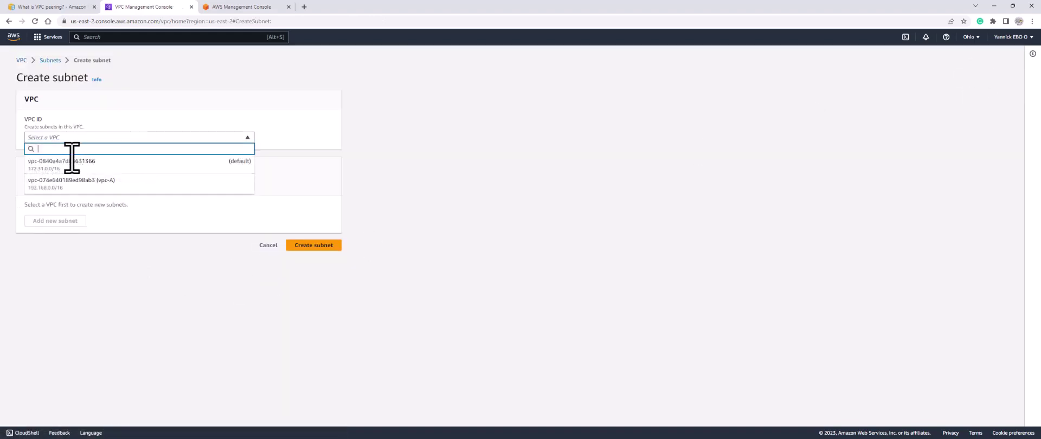
left_click(100, 185)
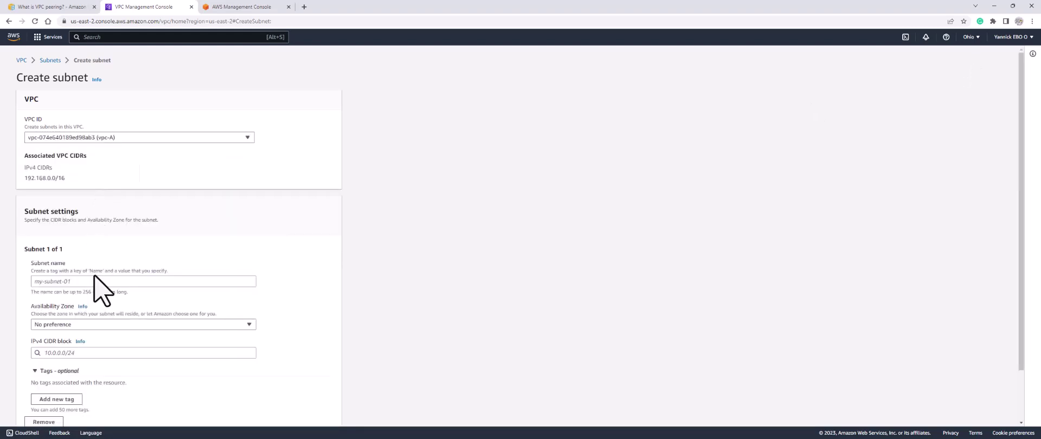
scroll(103, 274, "down", 1)
left_click(115, 223)
type("s")
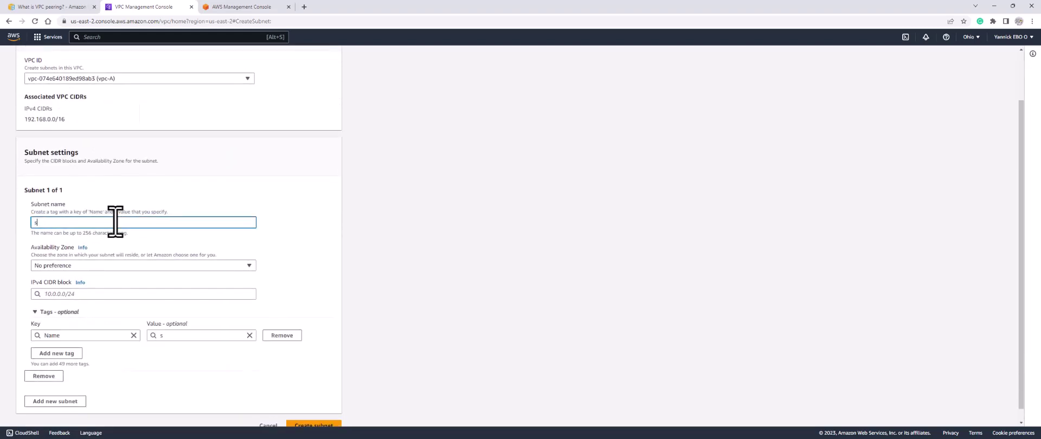
type("ubnet-A")
Set subnet-A's IPv4 CIDR block to 192.168.1.0/24 and create the subnet
left_click(93, 295)
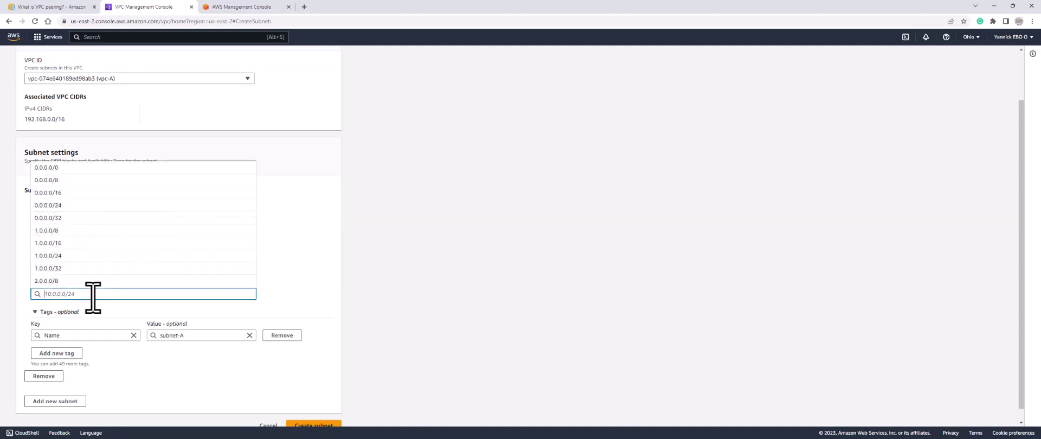
left_click(326, 293)
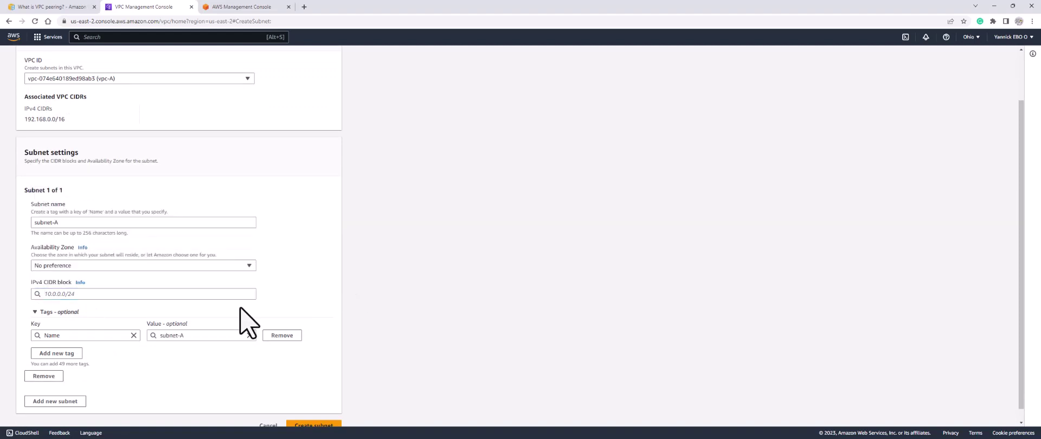
scroll(66, 287, "down", 1)
left_click(66, 282)
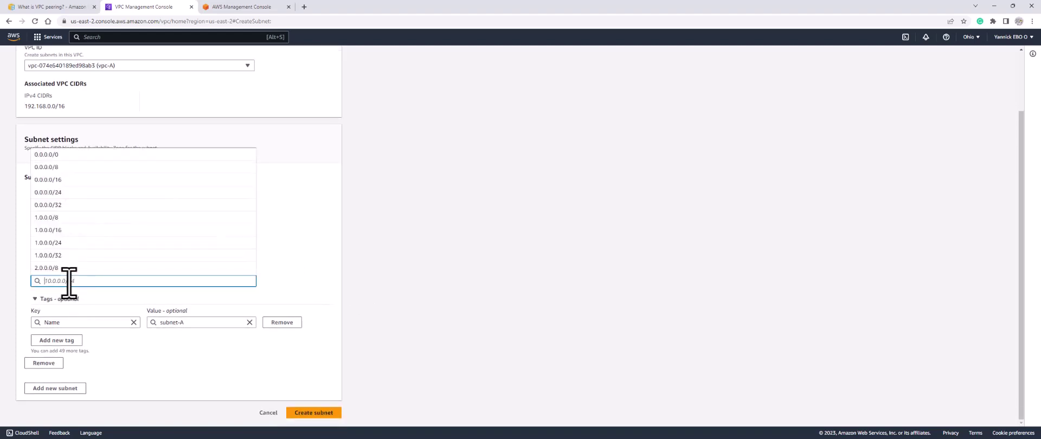
type("192.168.1.0")
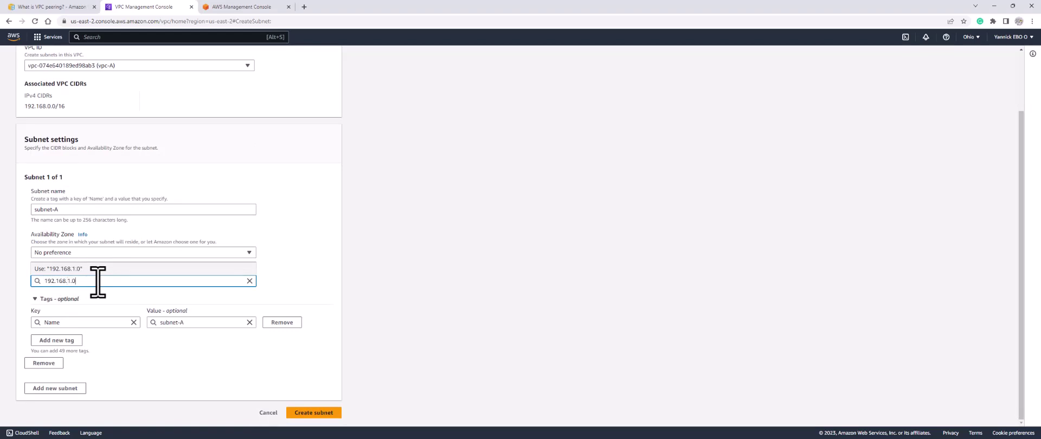
type("/24")
left_click(91, 269)
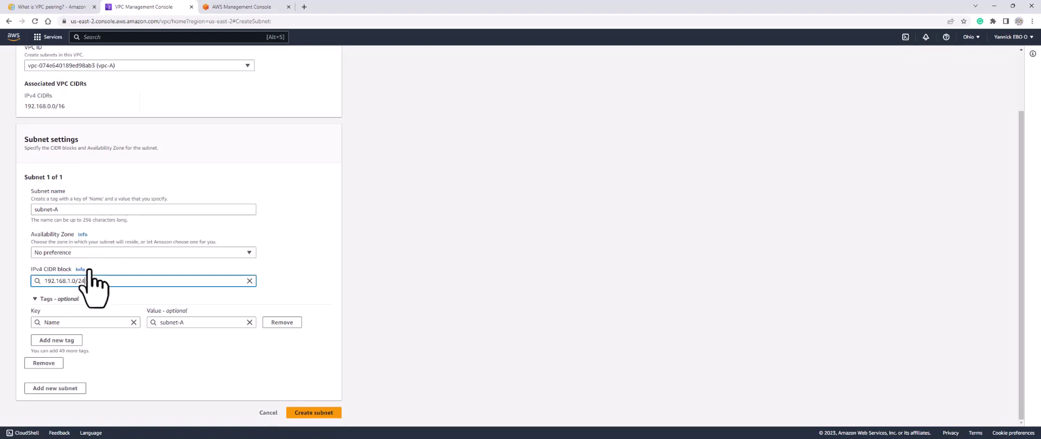
left_click(316, 416)
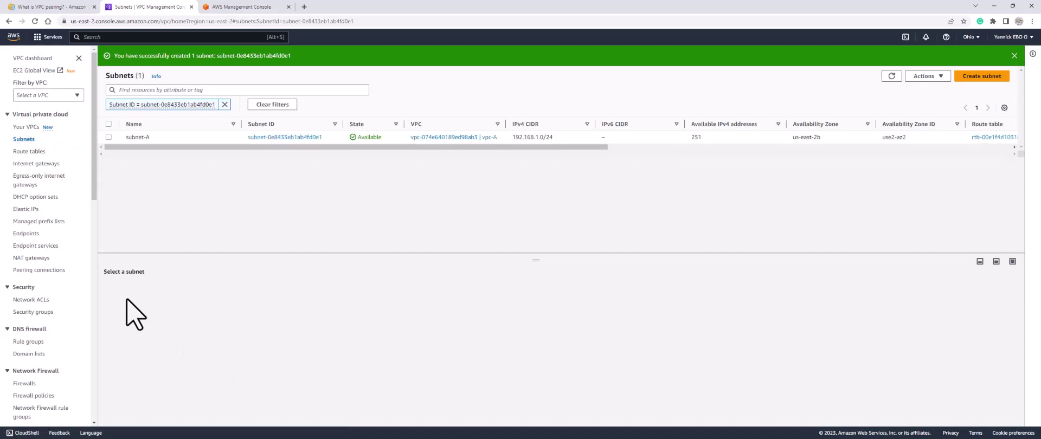
Start a new security group and name it security-gp-A
left_click(35, 313)
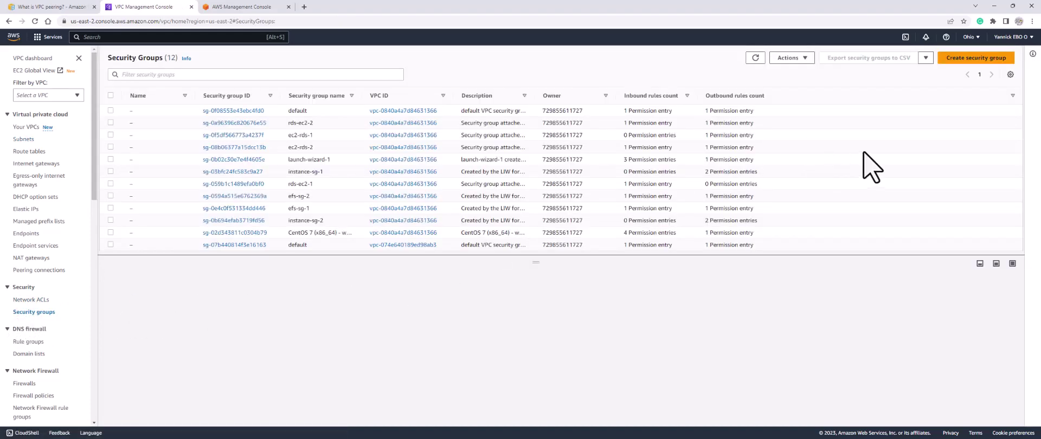
left_click(970, 58)
left_click(192, 154)
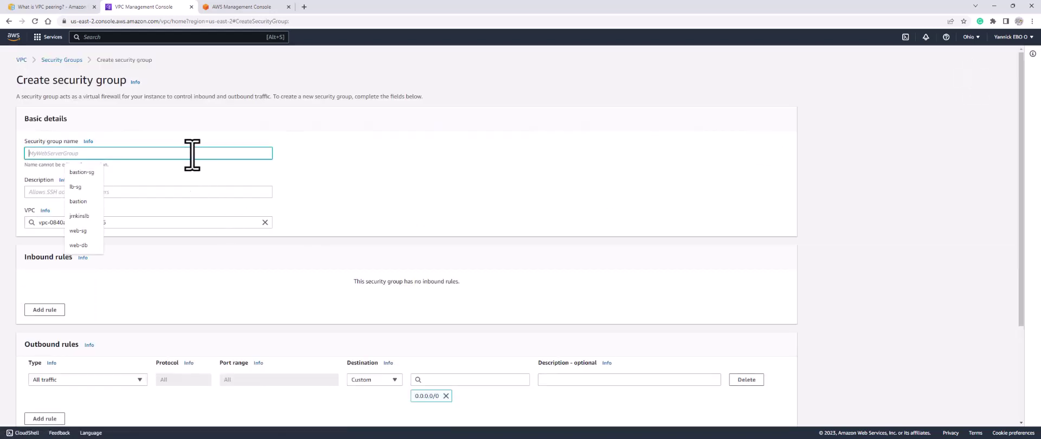
type("securit")
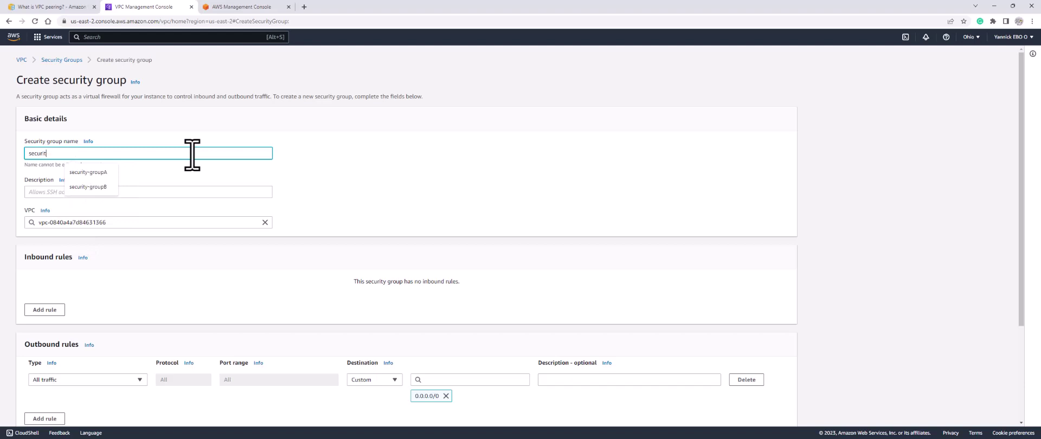
type("y-gp-A")
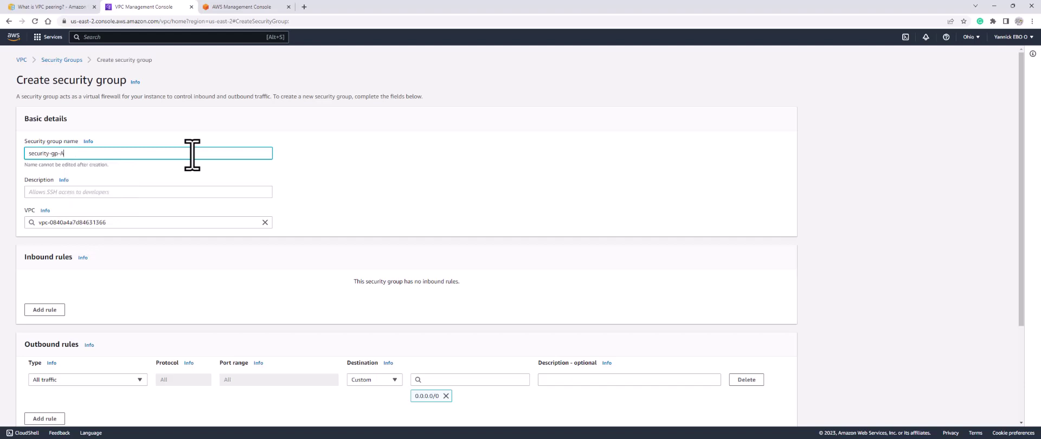
Describe the security group as SG-A and assign it to vpc-A instead of the default VPC
left_click(184, 191)
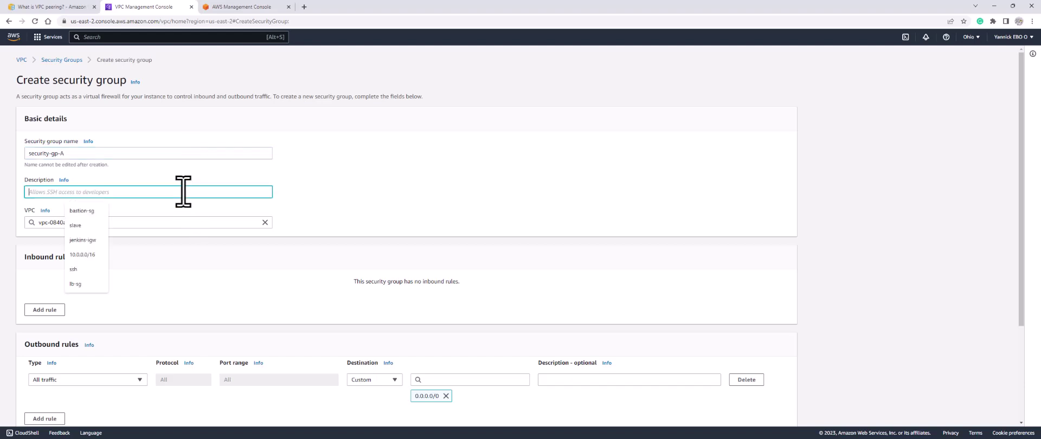
type("SG-")
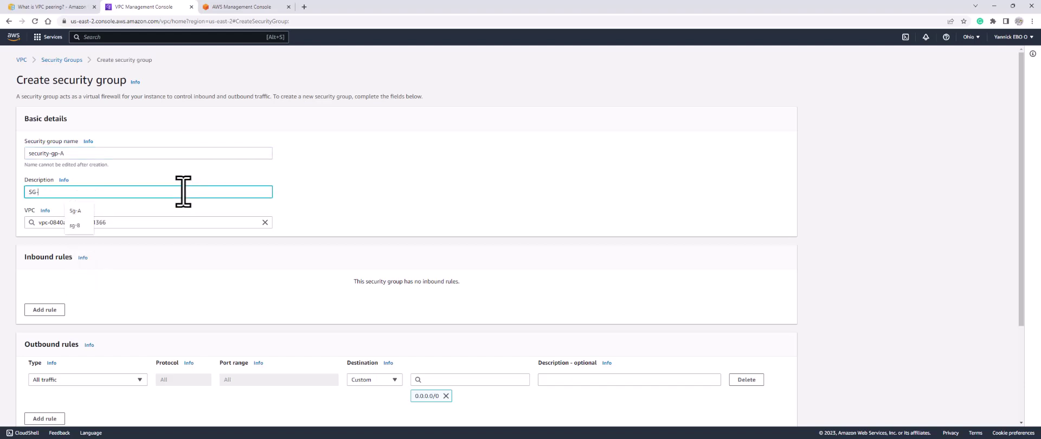
type("A")
left_click(325, 217)
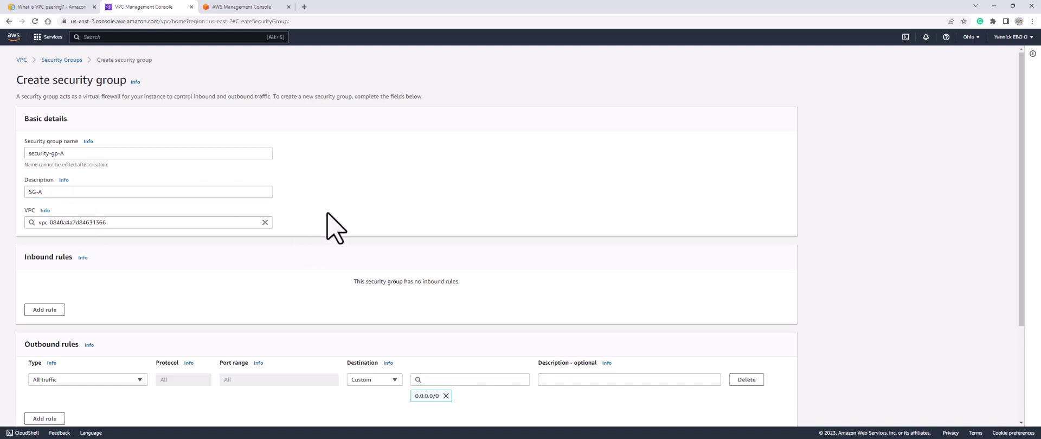
left_click(264, 223)
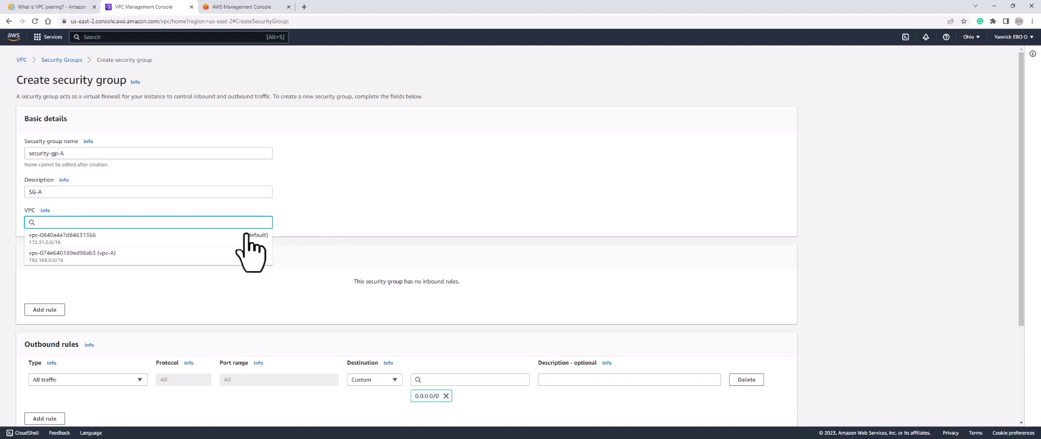
left_click(107, 259)
Add an inbound rule allowing all traffic from Anywhere-IPv4 and create the security group
scroll(116, 272, "down", 3)
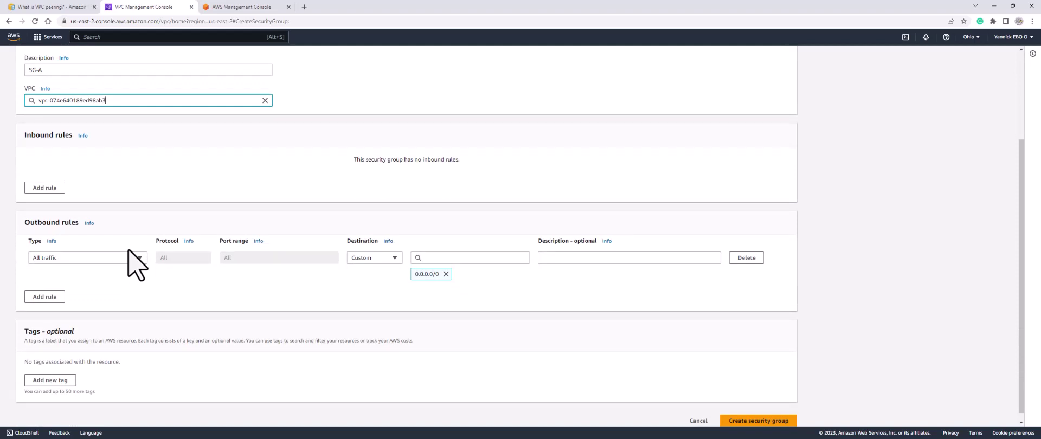
left_click(46, 189)
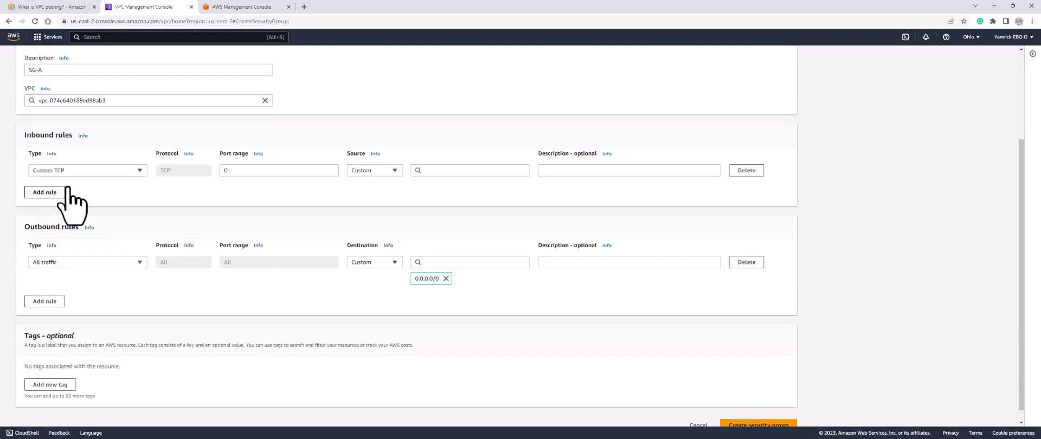
left_click(76, 171)
left_click(50, 290)
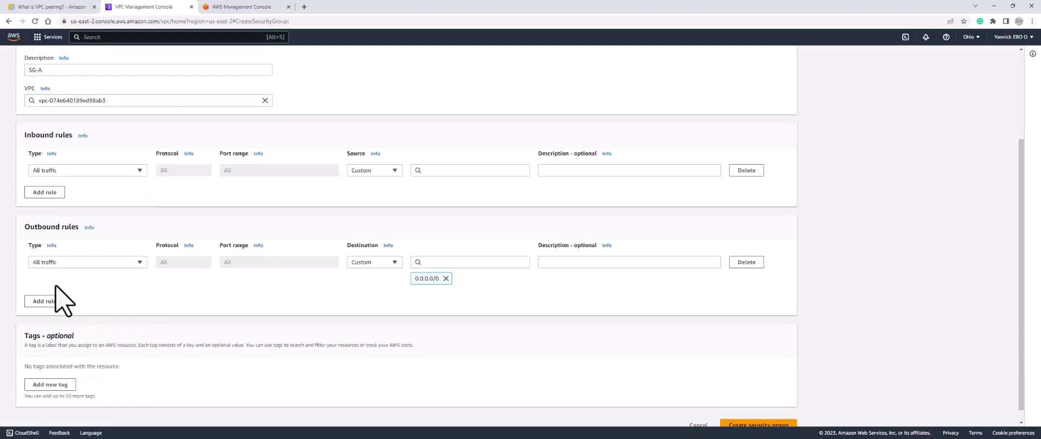
left_click(370, 171)
left_click(369, 195)
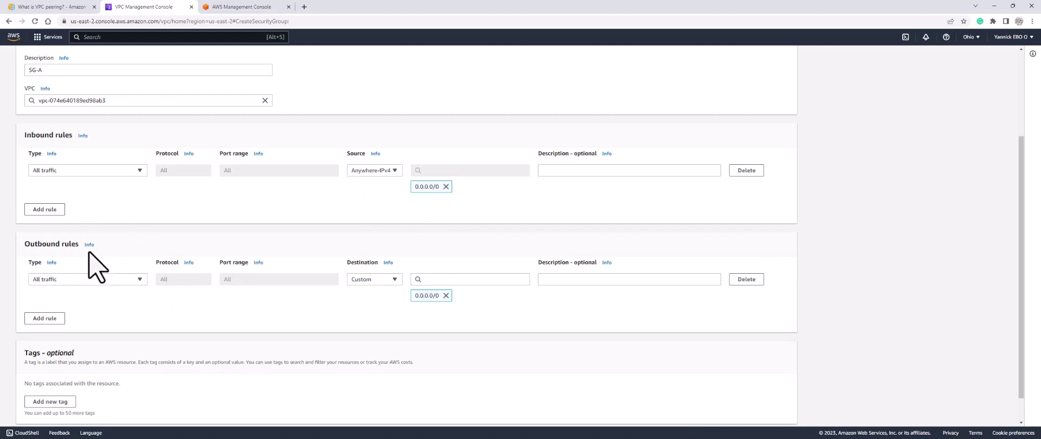
scroll(234, 265, "down", 1)
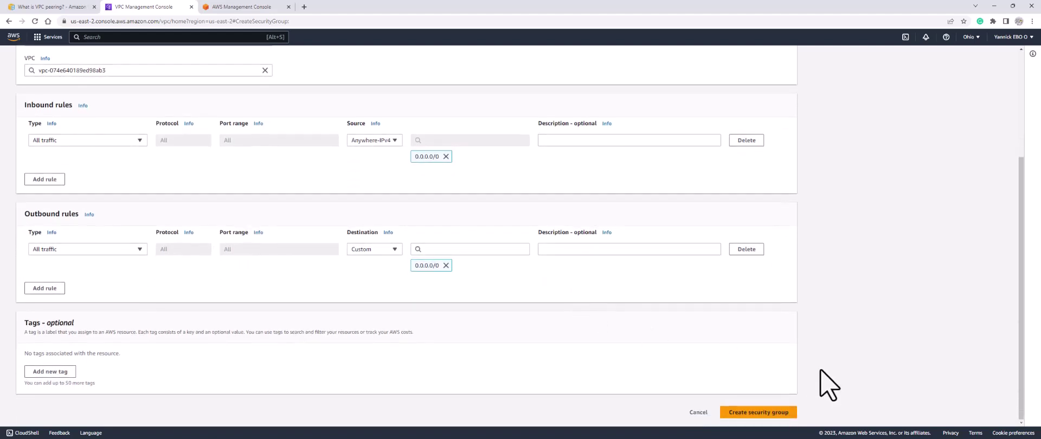
left_click(758, 413)
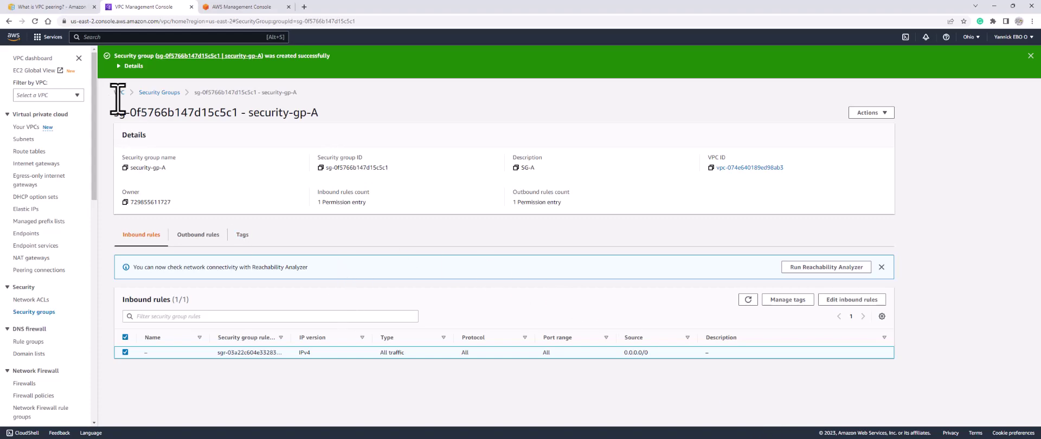
Start launching a new EC2 instance and name it ec2-A
left_click(52, 37)
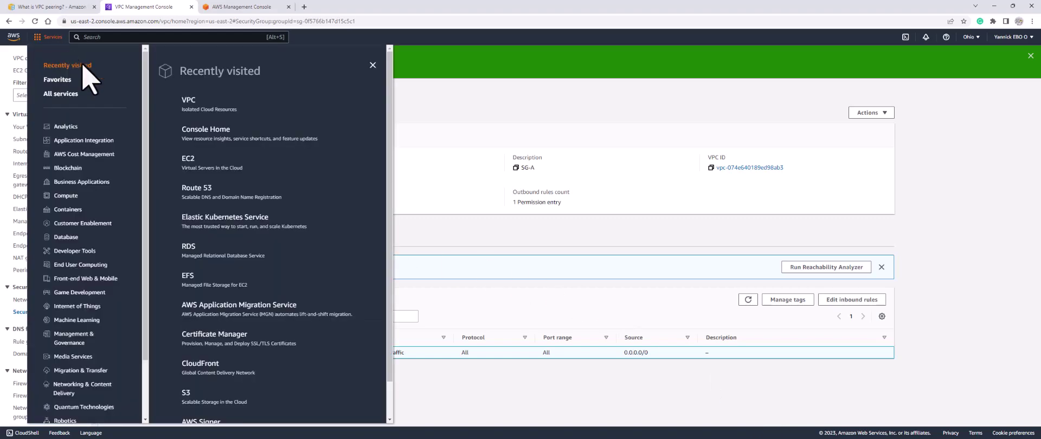
left_click(190, 163)
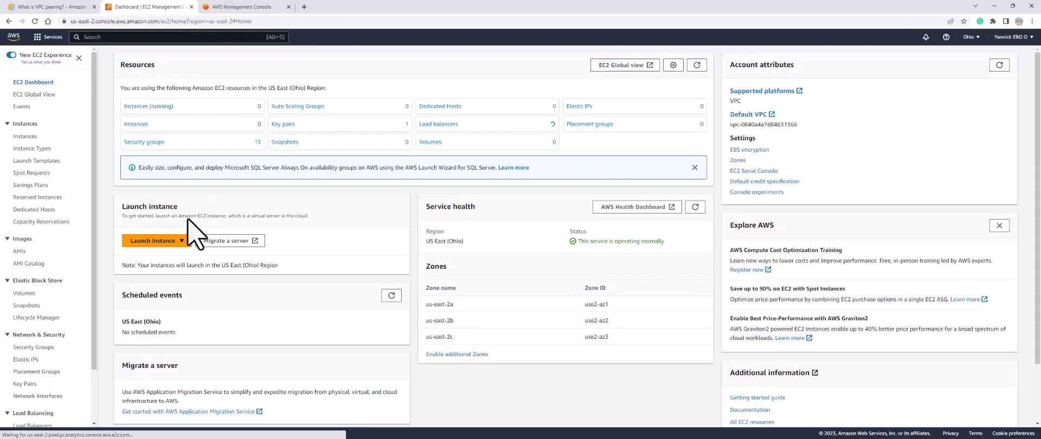
left_click(172, 243)
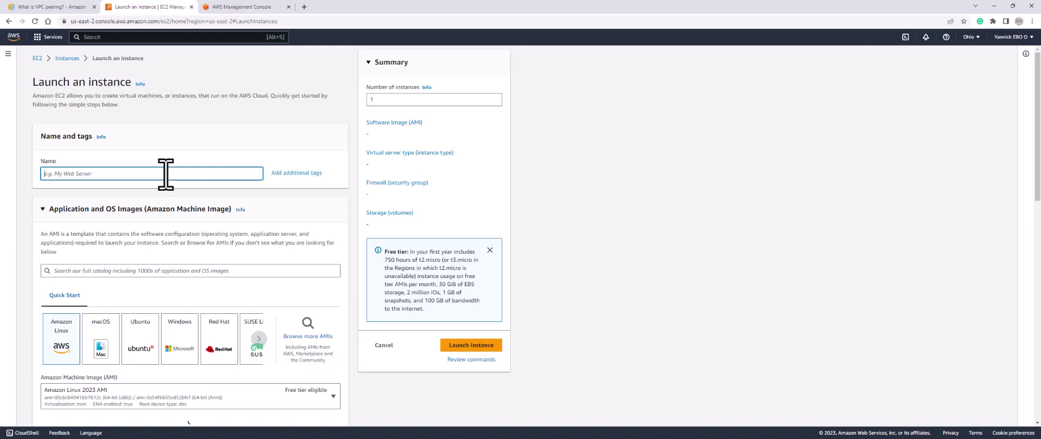
type("ec2-A")
Select the existing key pair anael1 for the ec2-A instance
scroll(189, 230, "down", 3)
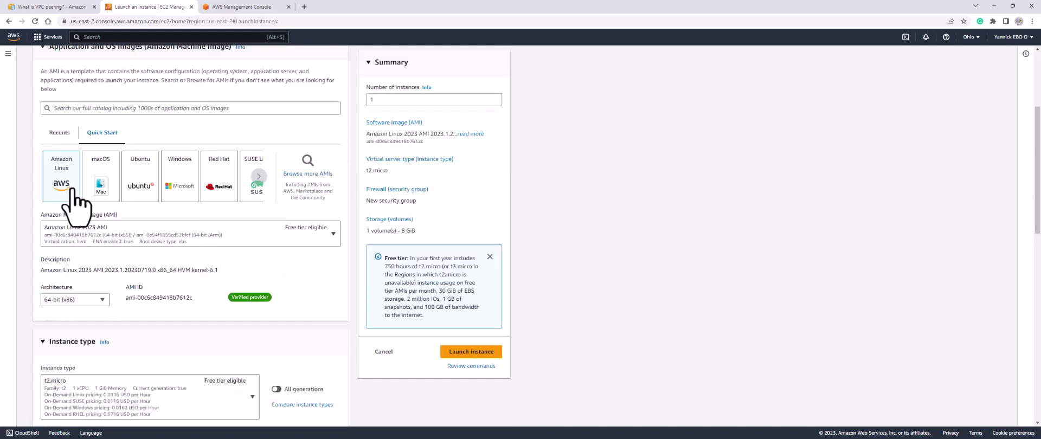
scroll(95, 293, "down", 5)
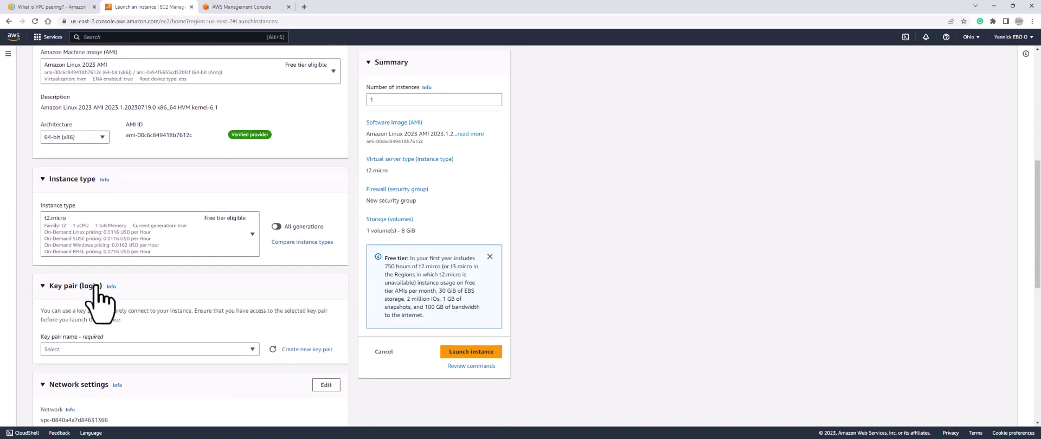
left_click(101, 268)
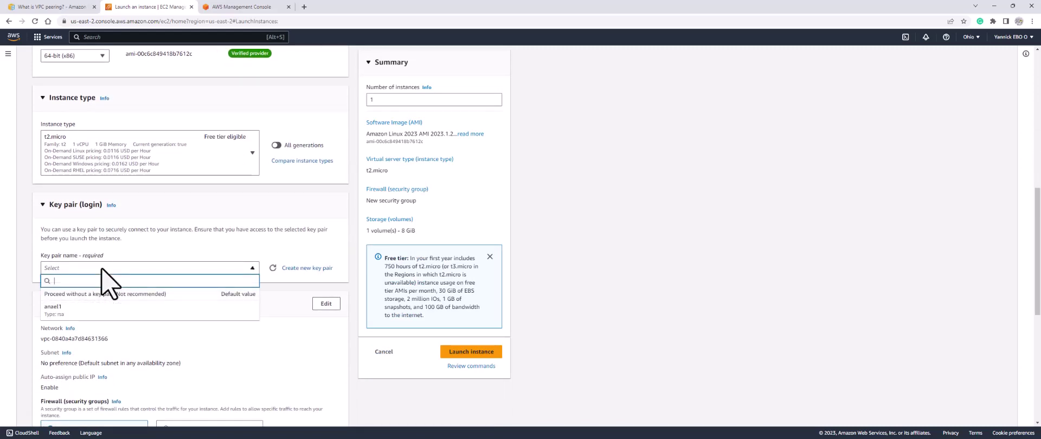
left_click(65, 310)
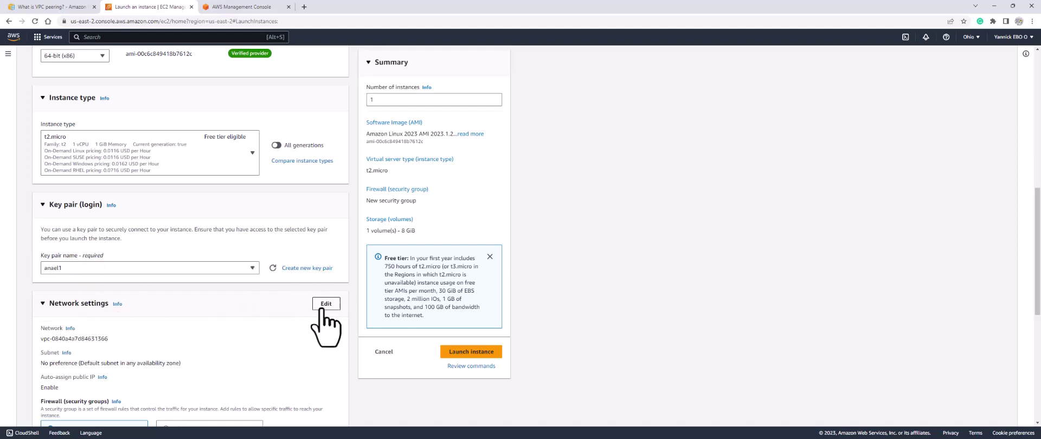
Place the instance in vpc-A through its network settings and enable auto-assigning a public IP
scroll(321, 310, "down", 3)
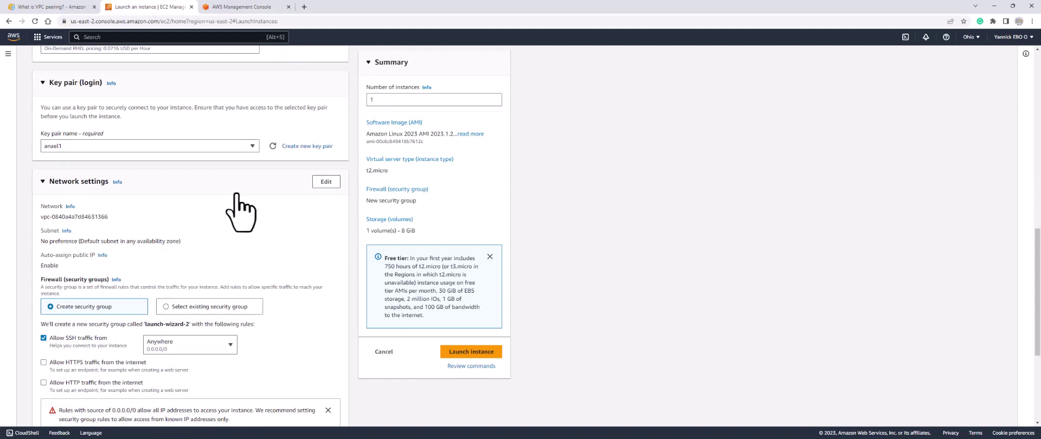
left_click(326, 182)
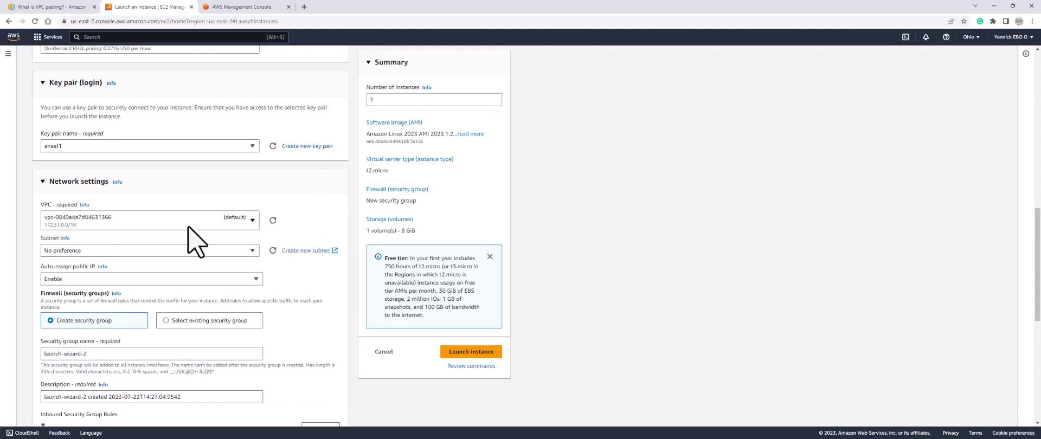
left_click(131, 221)
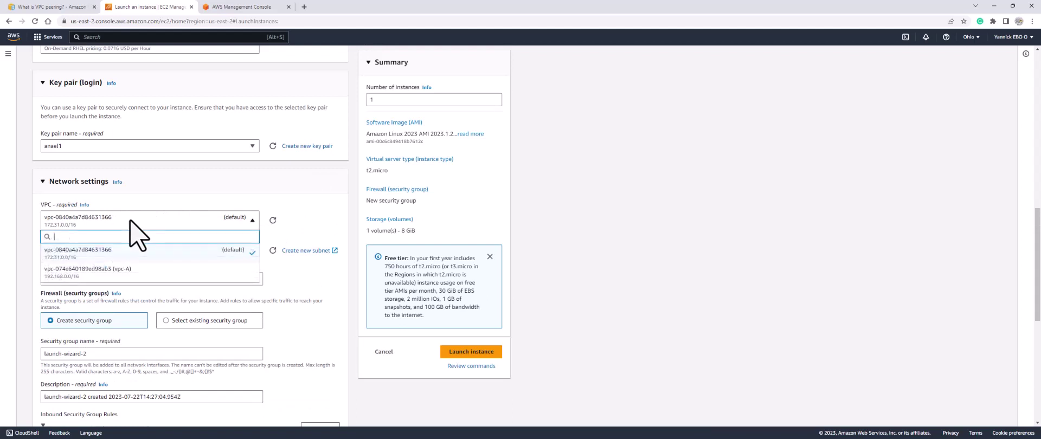
left_click(116, 270)
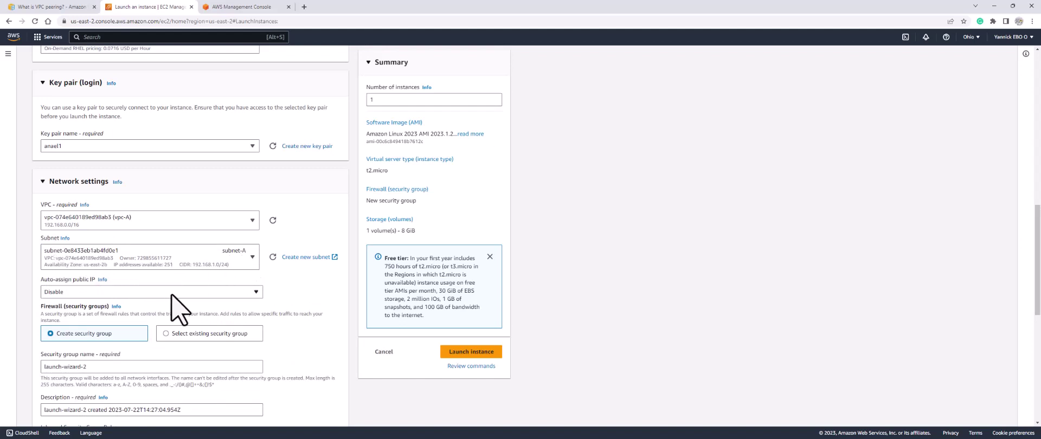
scroll(158, 242, "down", 3)
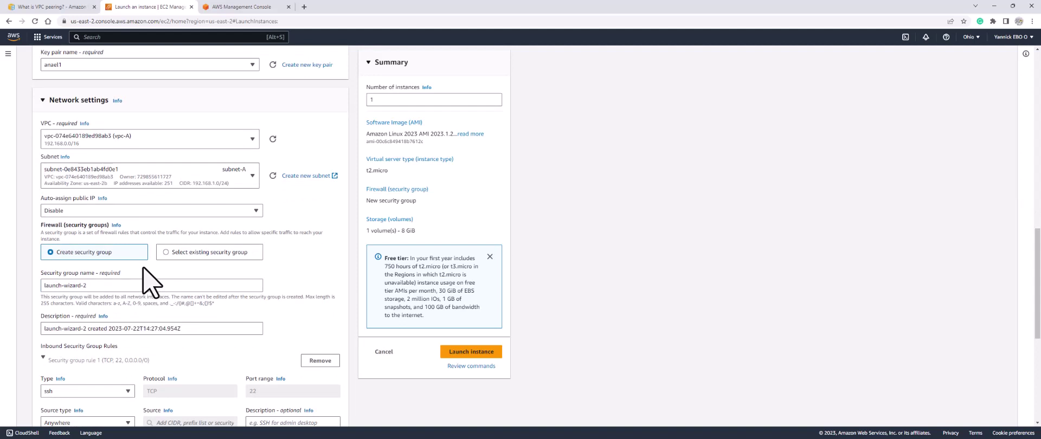
left_click(142, 212)
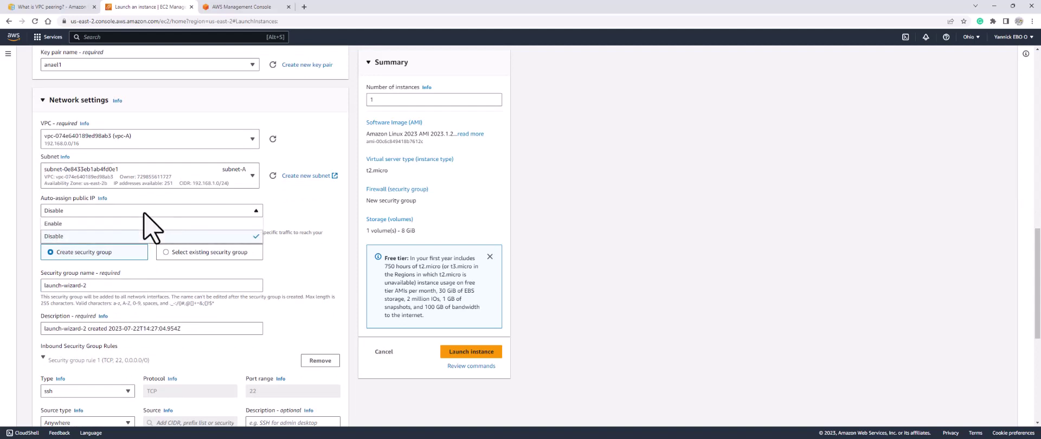
left_click(124, 226)
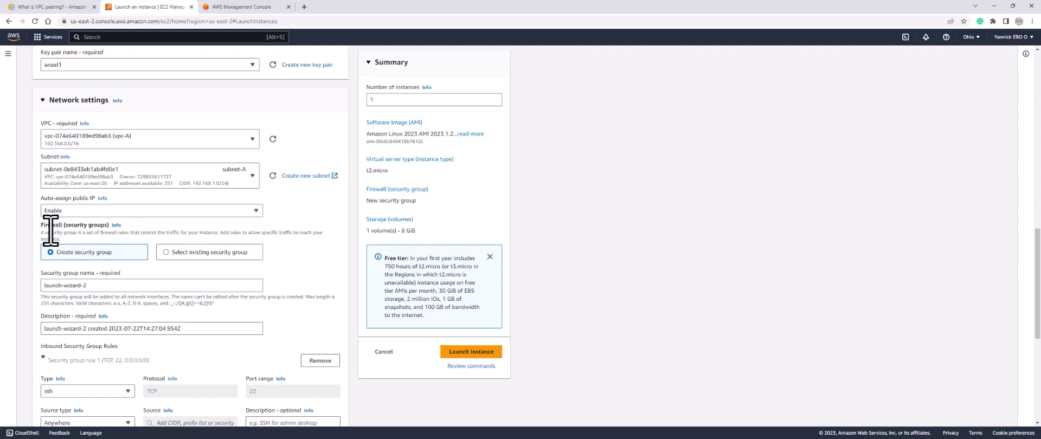
Assign the existing security group security-gp-A to the instance and launch it
left_click(166, 252)
left_click(149, 286)
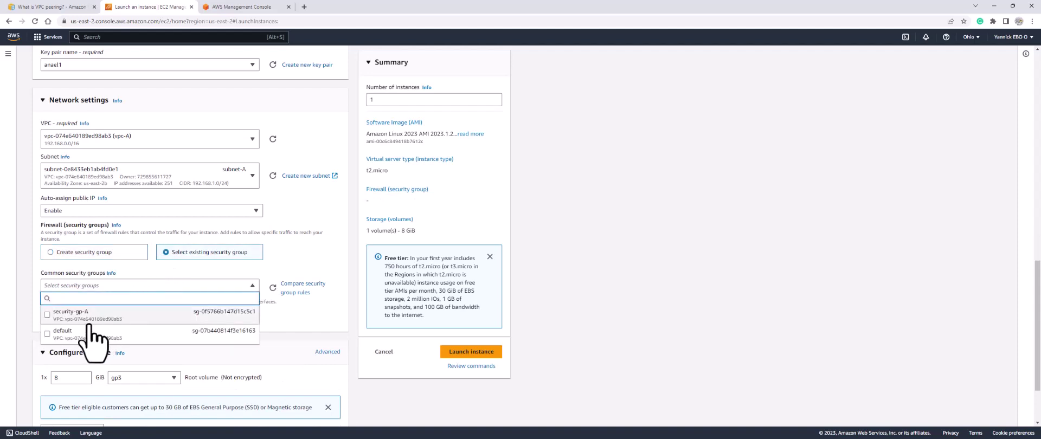
left_click(48, 316)
scroll(122, 308, "down", 2)
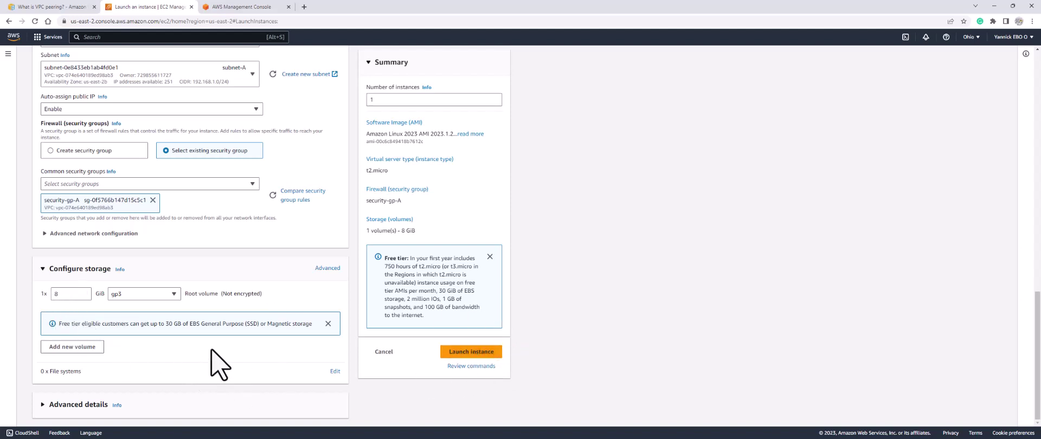
left_click(465, 354)
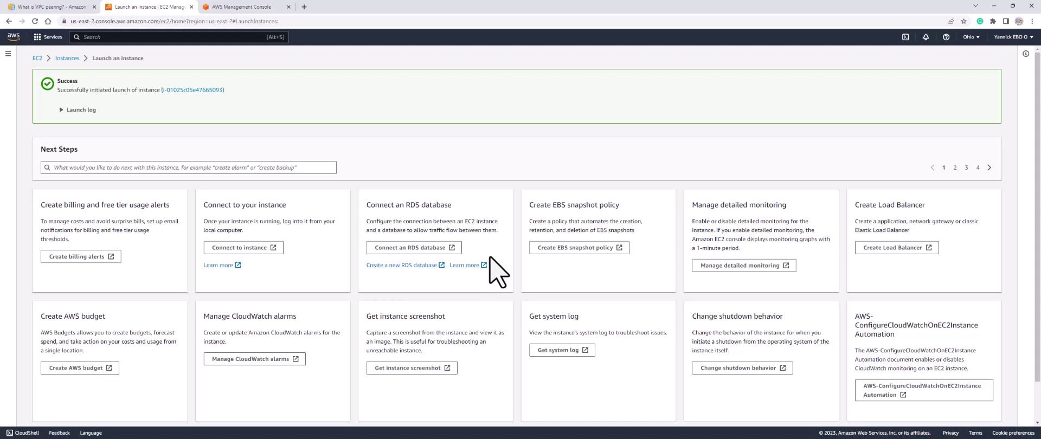
Check the launched instance in the EC2 instances list and return to the VPC service in the launch tab
left_click(197, 91)
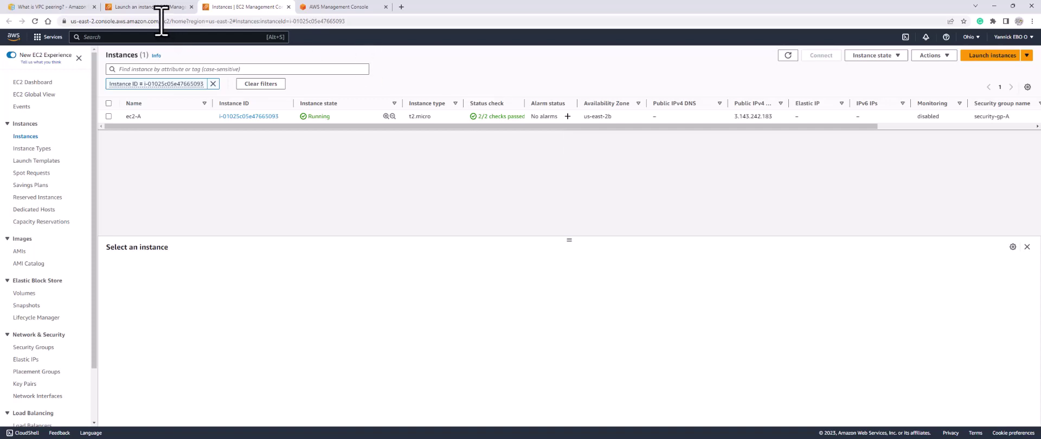
left_click(152, 7)
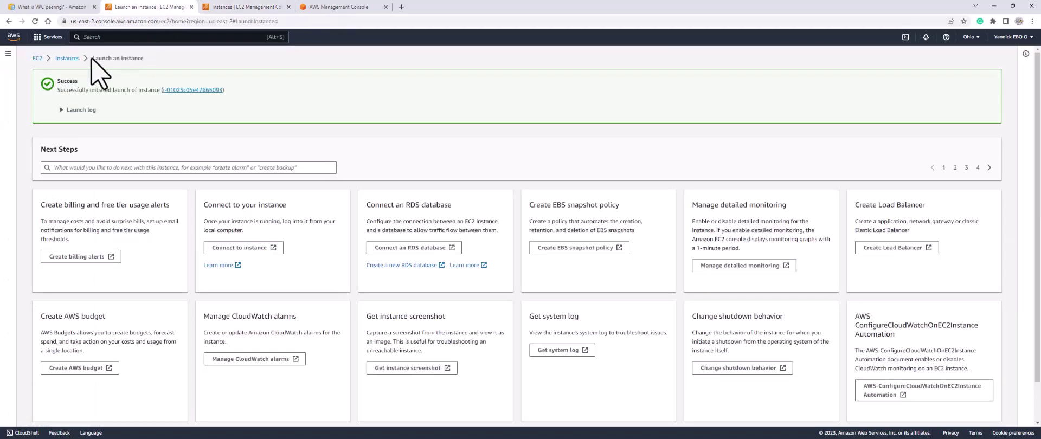
left_click(48, 37)
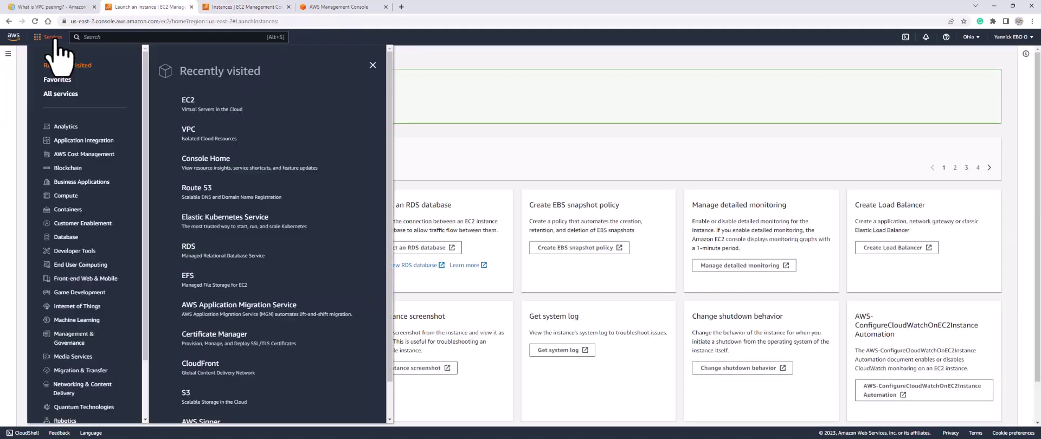
left_click(187, 133)
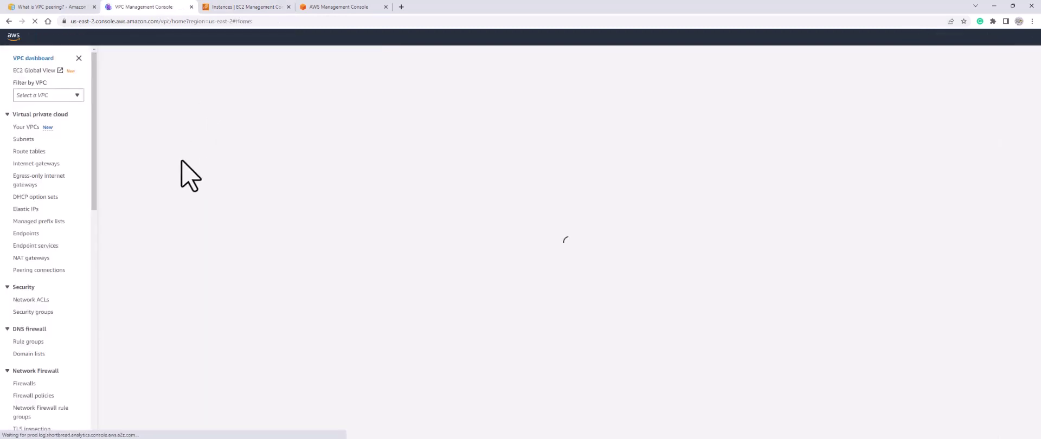
Add a route for destination 0.0.0.0/0 targeting internet gateway igw-A to vpc-A's main route table and save it
left_click(29, 152)
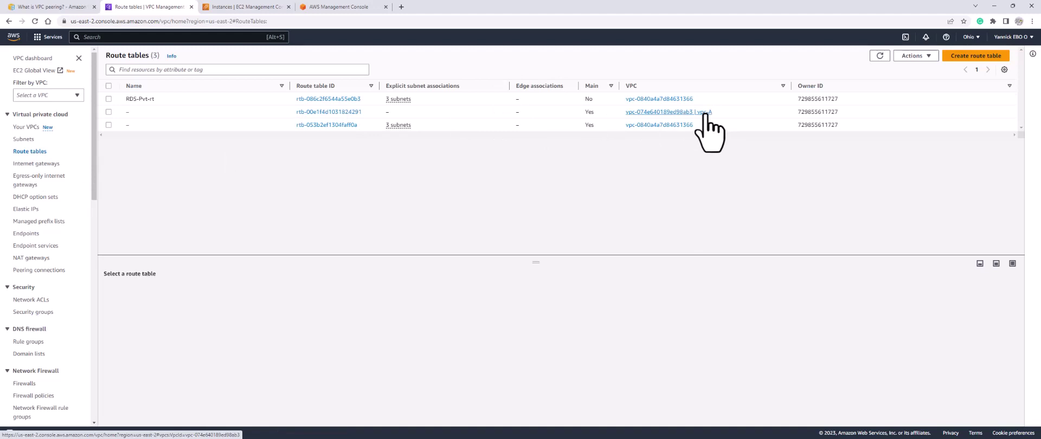
left_click(327, 112)
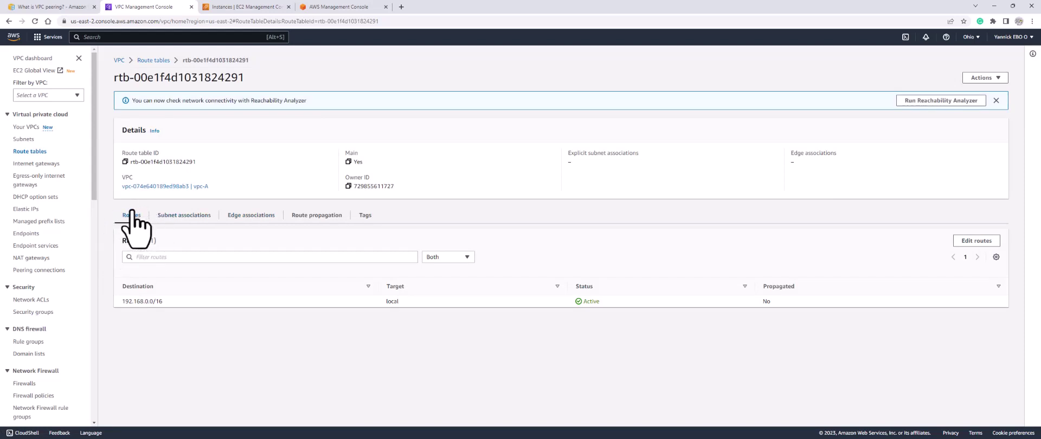
left_click(976, 240)
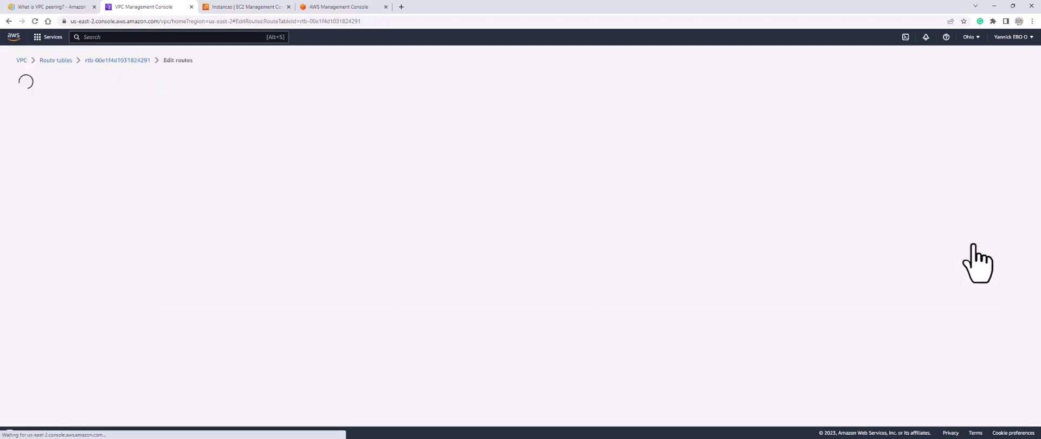
left_click(46, 157)
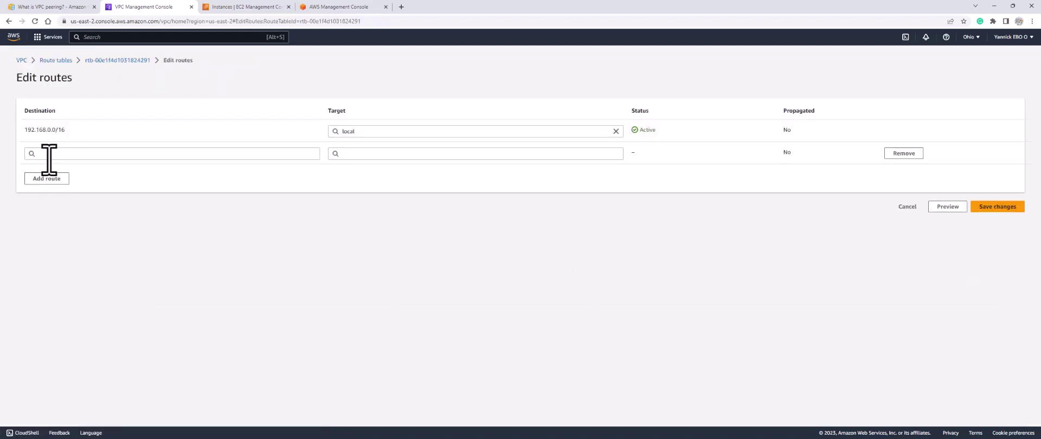
left_click(48, 153)
left_click(73, 167)
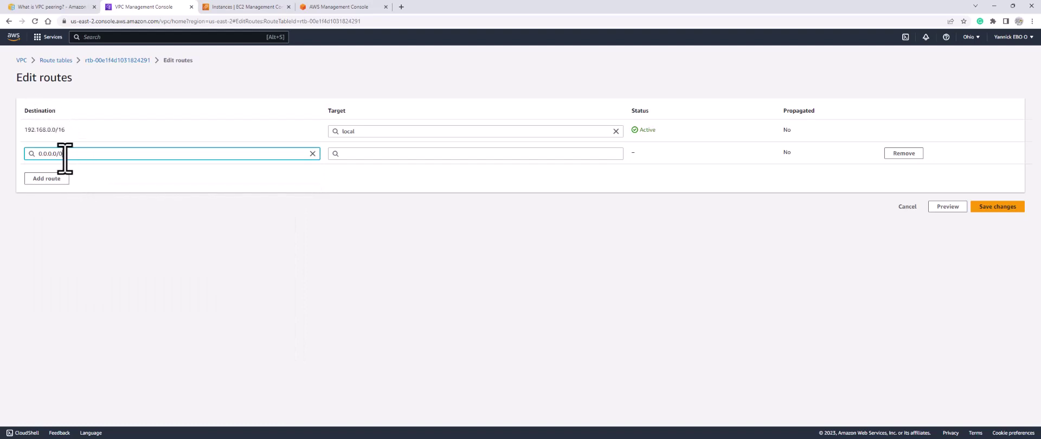
left_click(423, 155)
type("igw-")
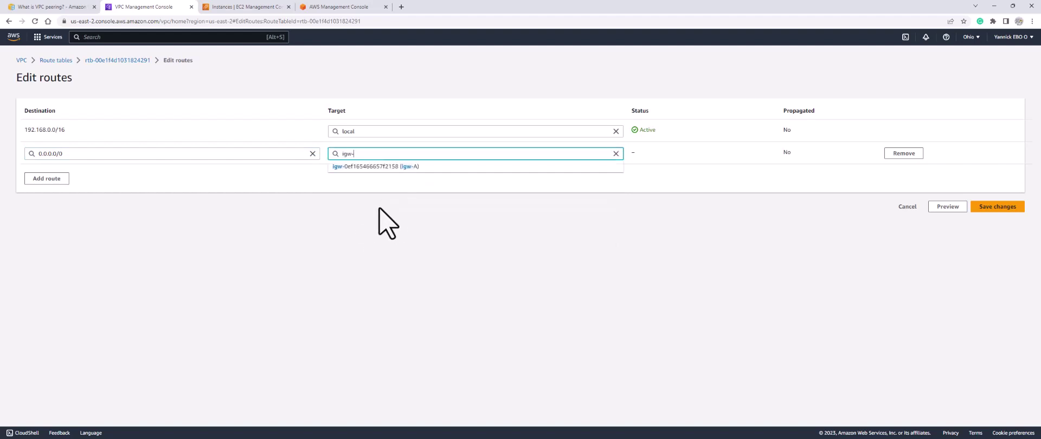
left_click(401, 167)
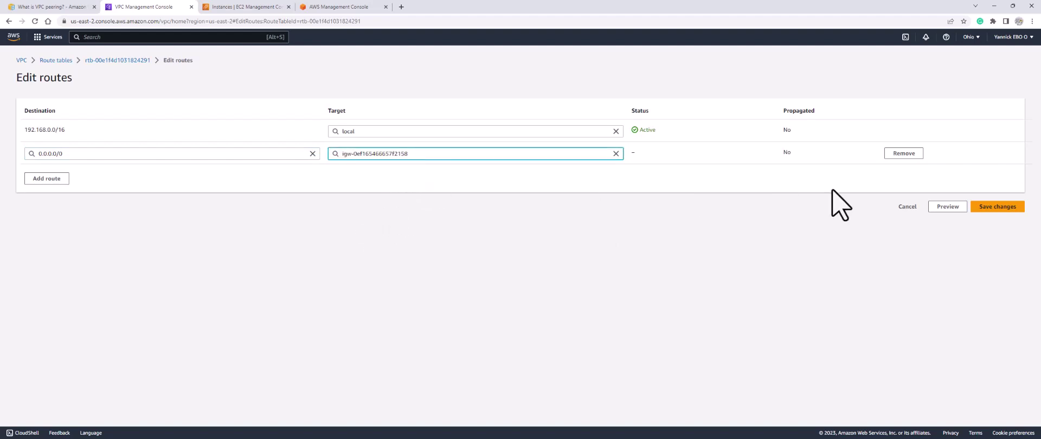
left_click(1006, 213)
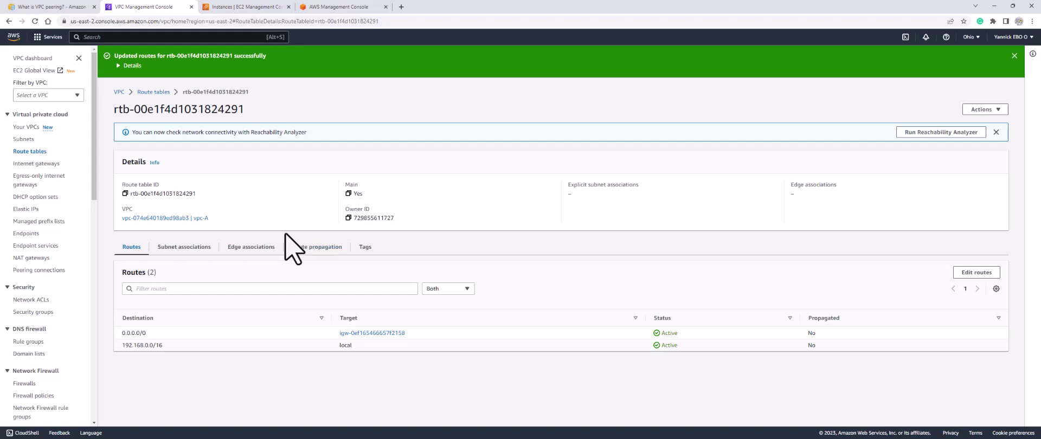
Explicitly associate subnet-A with vpc-A's route table and save the association
left_click(180, 251)
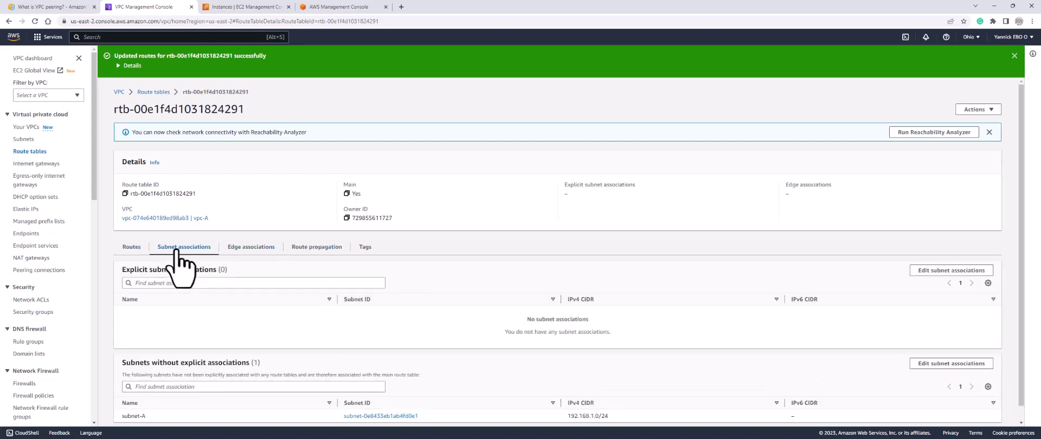
left_click(929, 273)
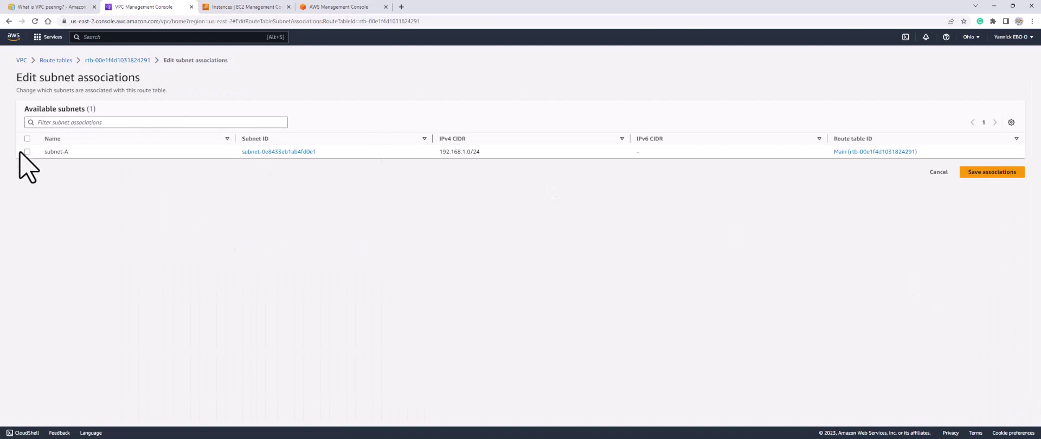
left_click(27, 152)
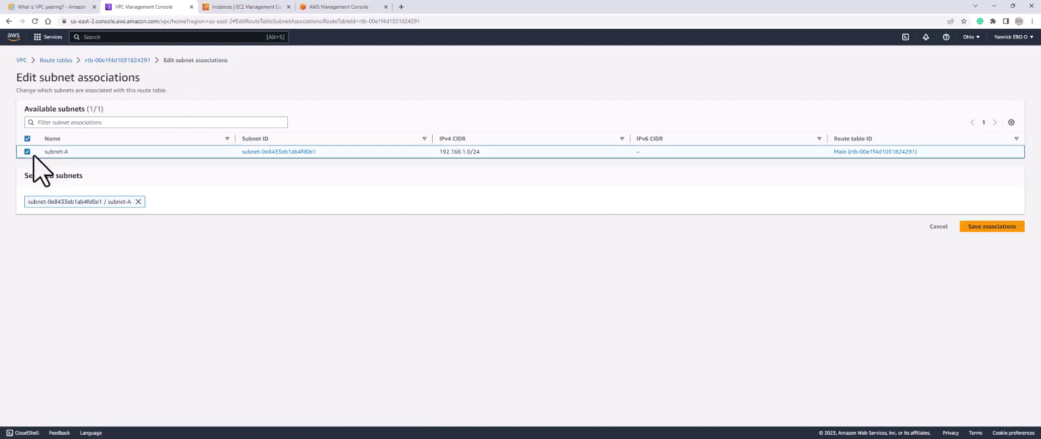
left_click(1001, 230)
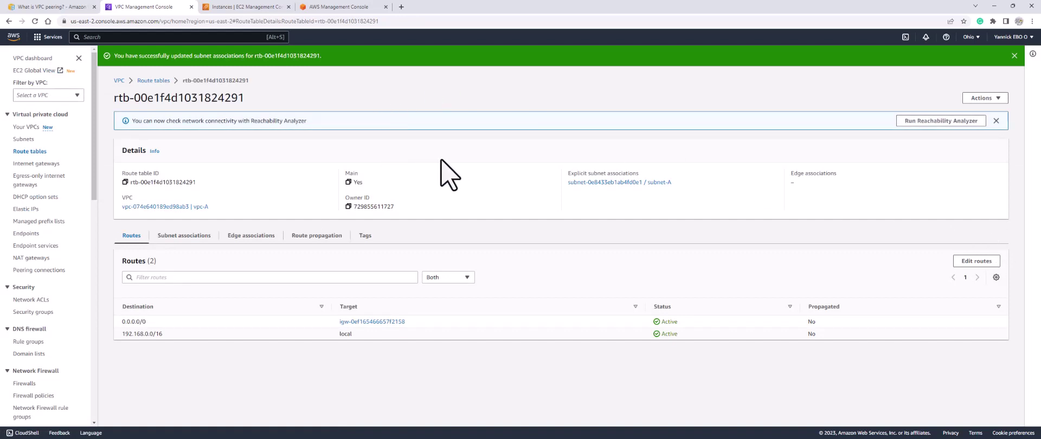
Copy the example SSH client connection command for the ec2-A instance
left_click(237, 7)
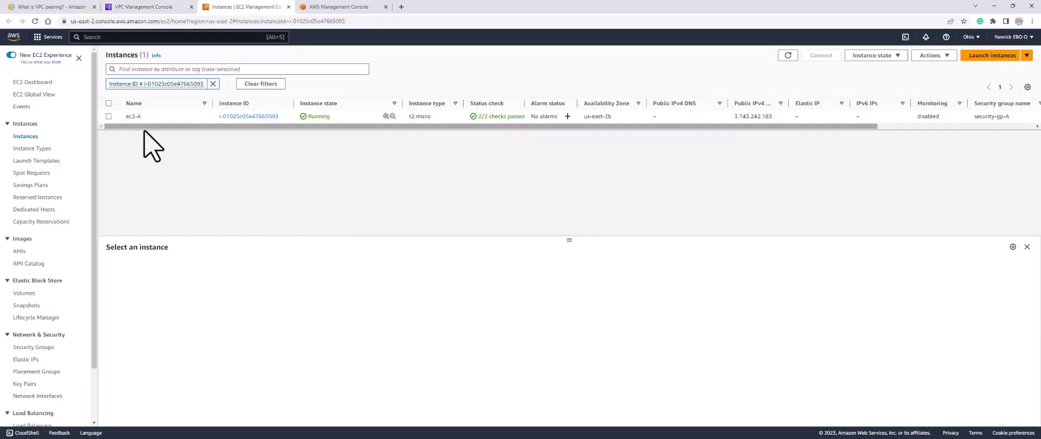
left_click(236, 116)
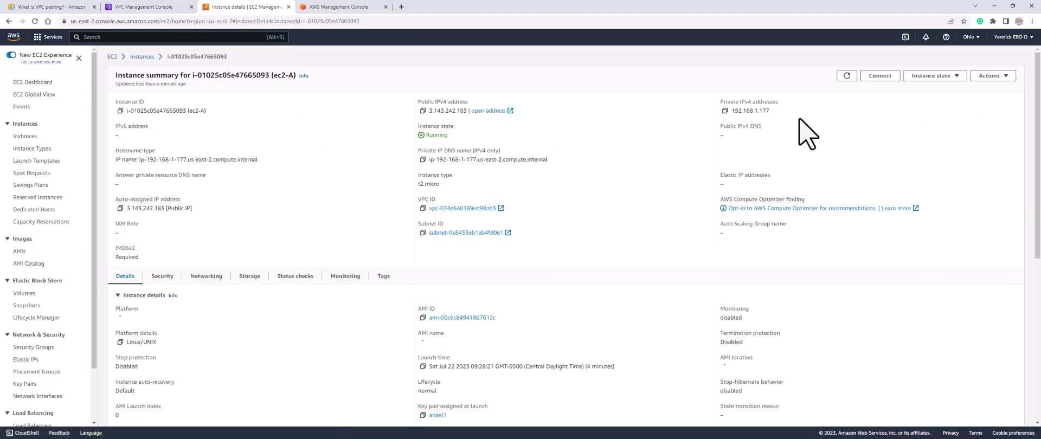
left_click(879, 77)
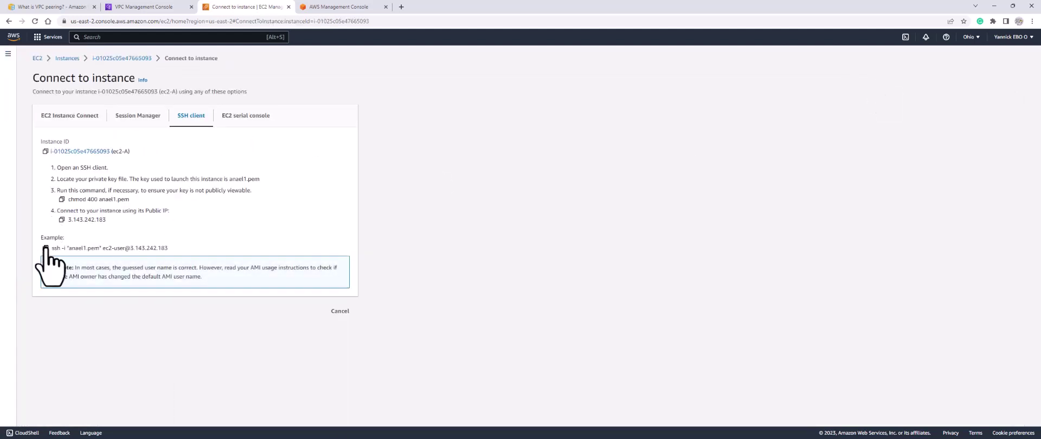
left_click(46, 248)
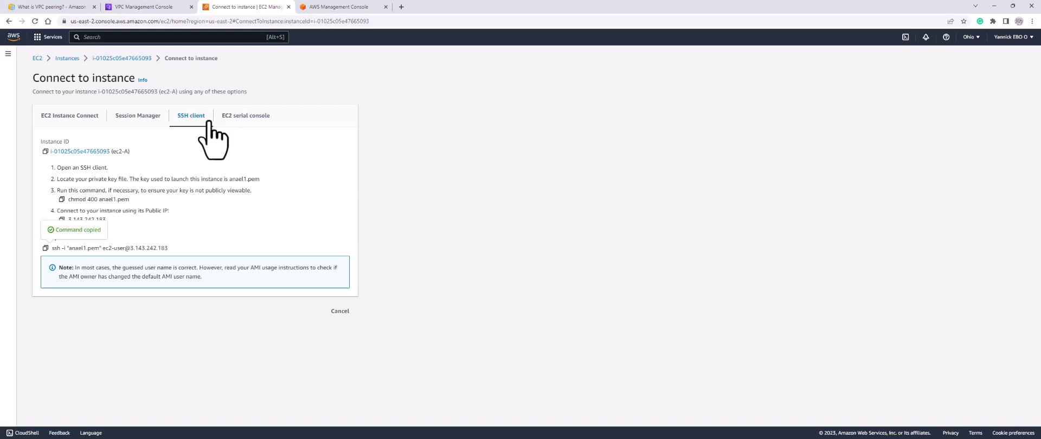
Switch to Windows PowerShell, maximize its window and enlarge the terminal text
key("alt+Tab")
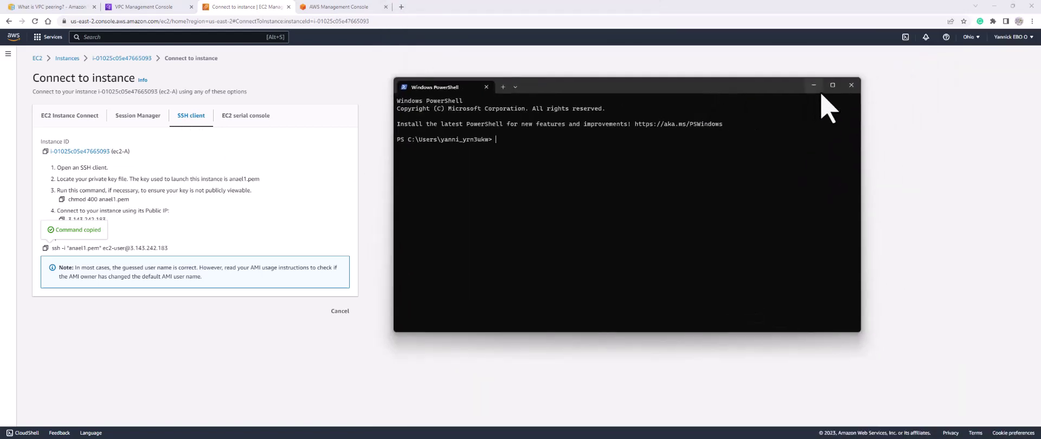
left_click(833, 87)
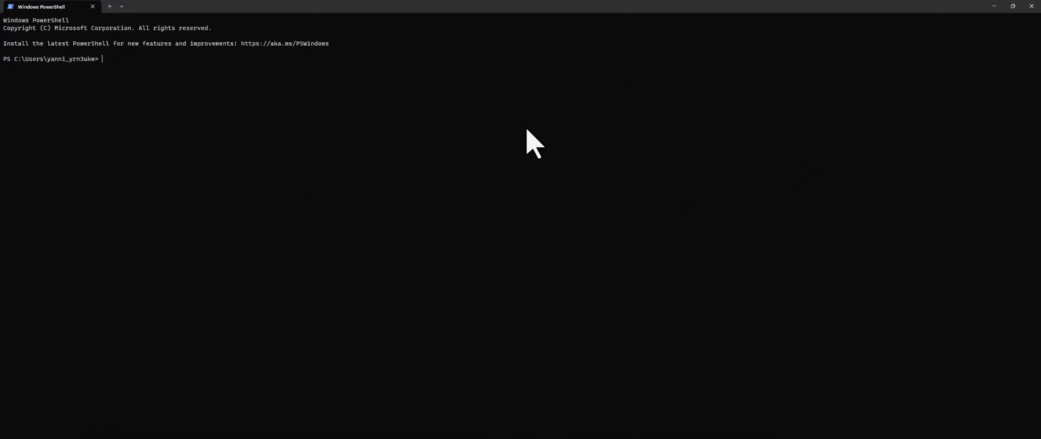
key("ctrl+plus")
key("ctrl+plus")
key("ctrl+plus")
key("ctrl+plus")
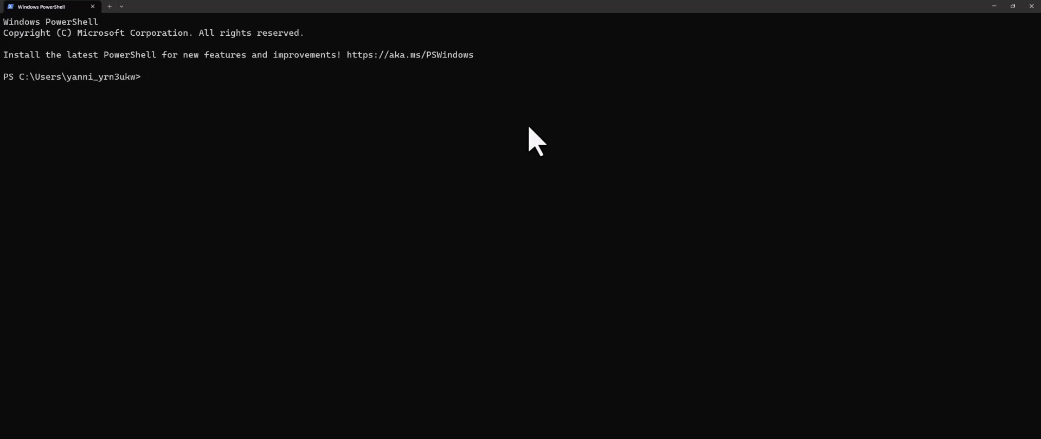
Connect to ec2-A with the copied SSH command and accept the host's authenticity with yes
key("ctrl+v")
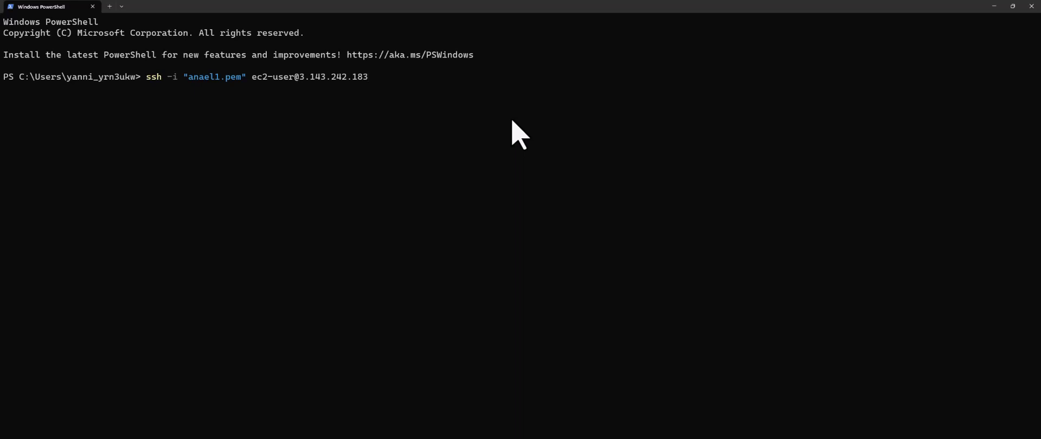
key("Return")
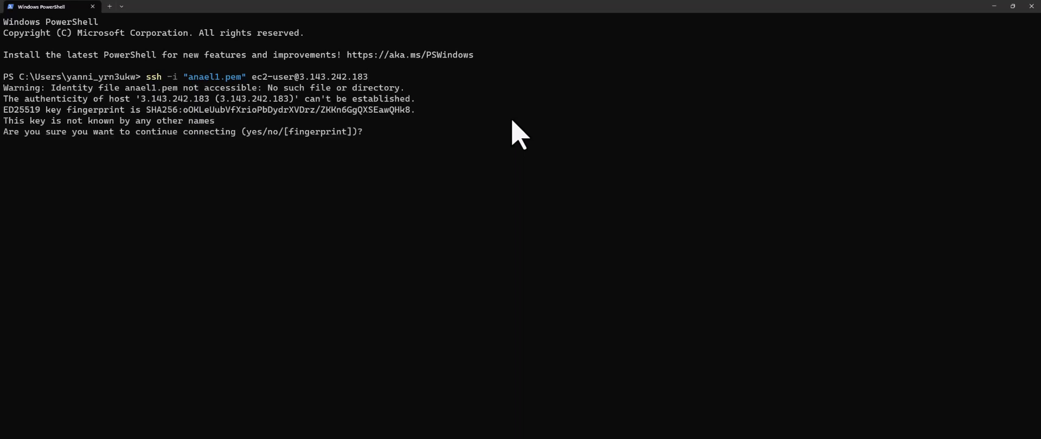
type("yes")
key("Return")
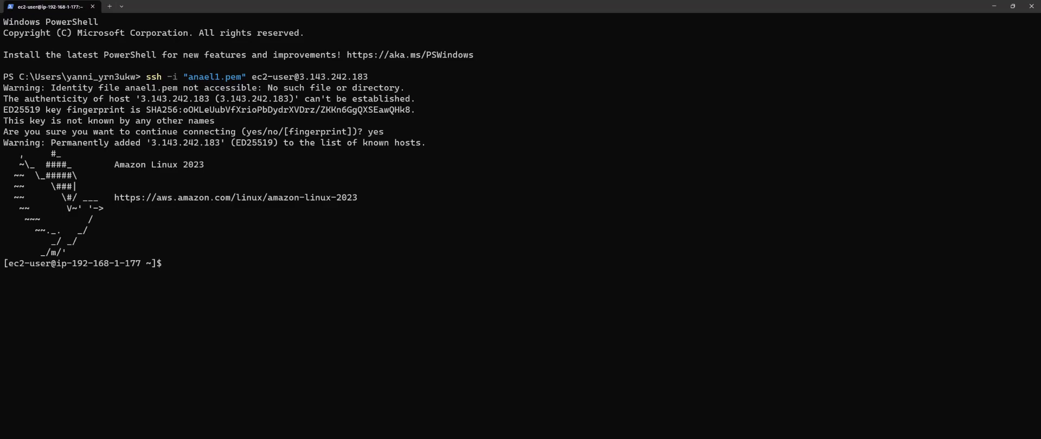
Return to the AWS console in the browser and open the list of VPCs for the N. Virginia region
left_click(994, 6)
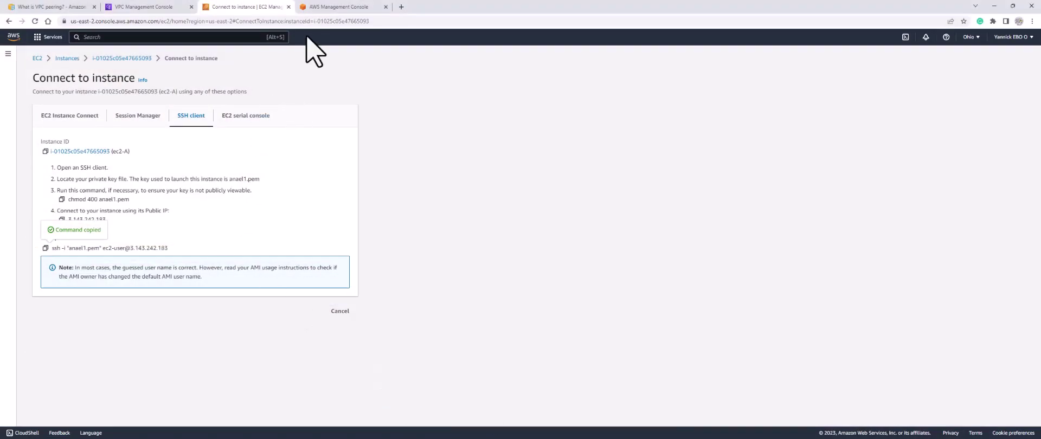
left_click(318, 8)
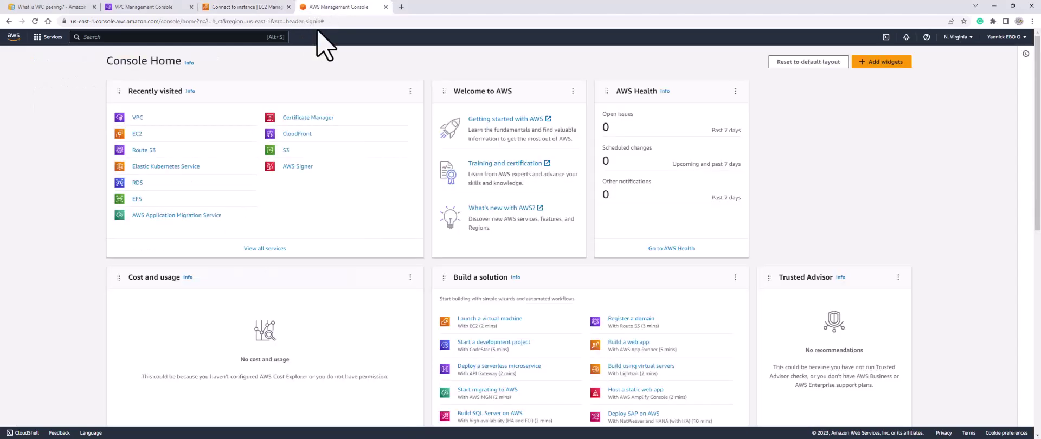
left_click(959, 36)
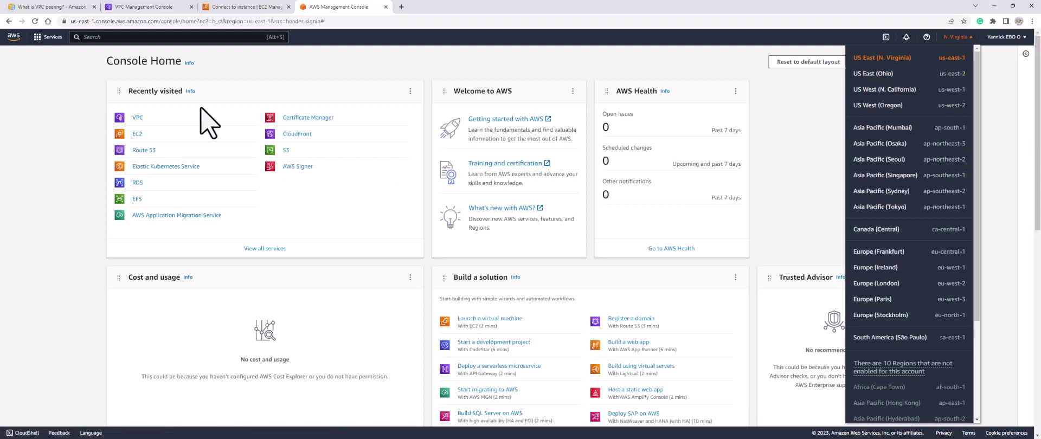
left_click(232, 84)
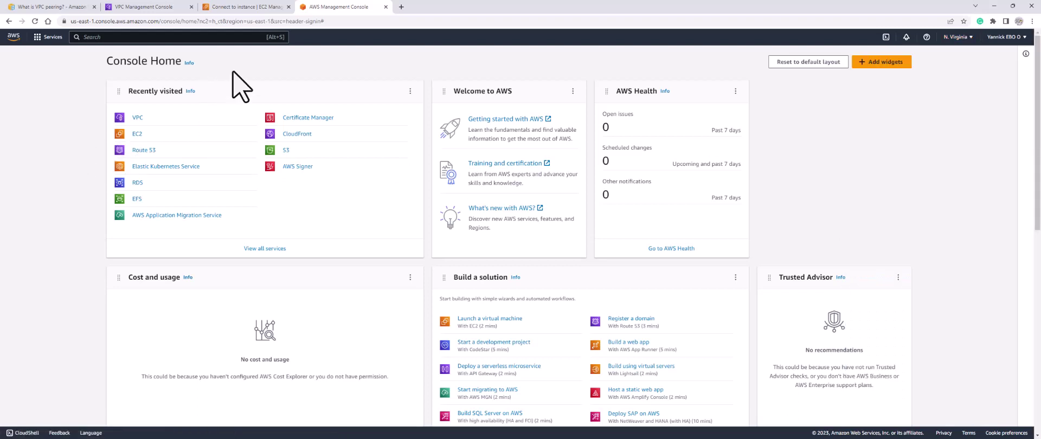
left_click(136, 120)
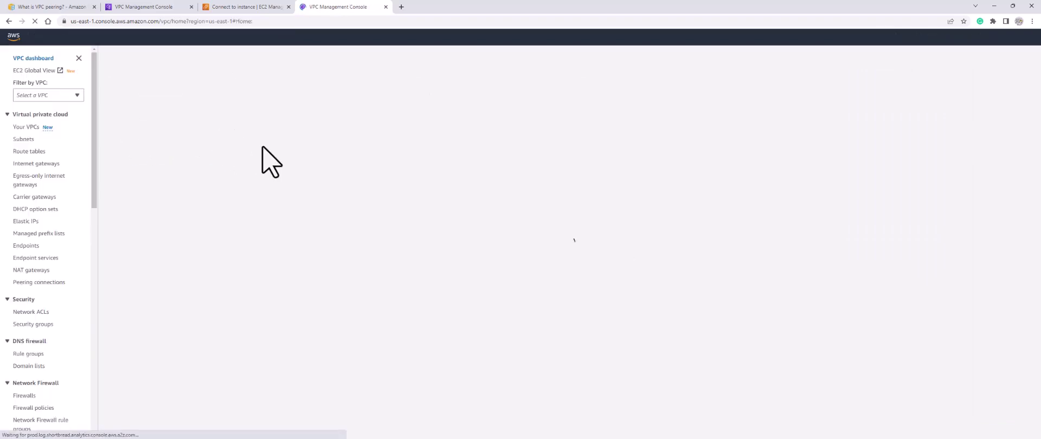
left_click(22, 129)
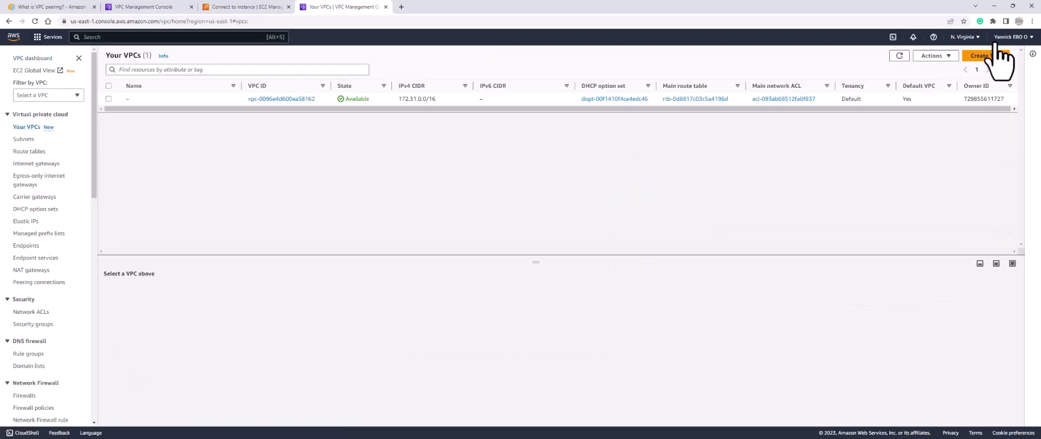
Create a VPC named vpc-B with the IPv4 CIDR 10.0.0.0/16 in the N. Virginia region
left_click(985, 56)
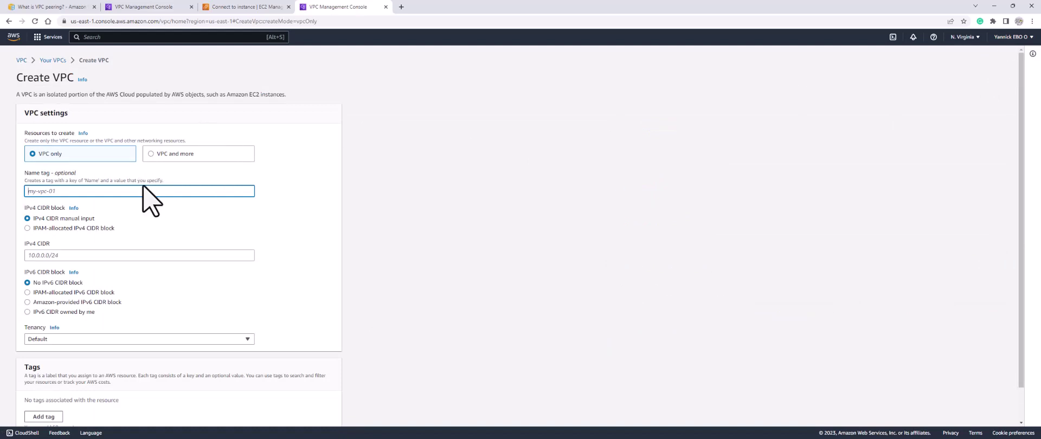
type("vpc")
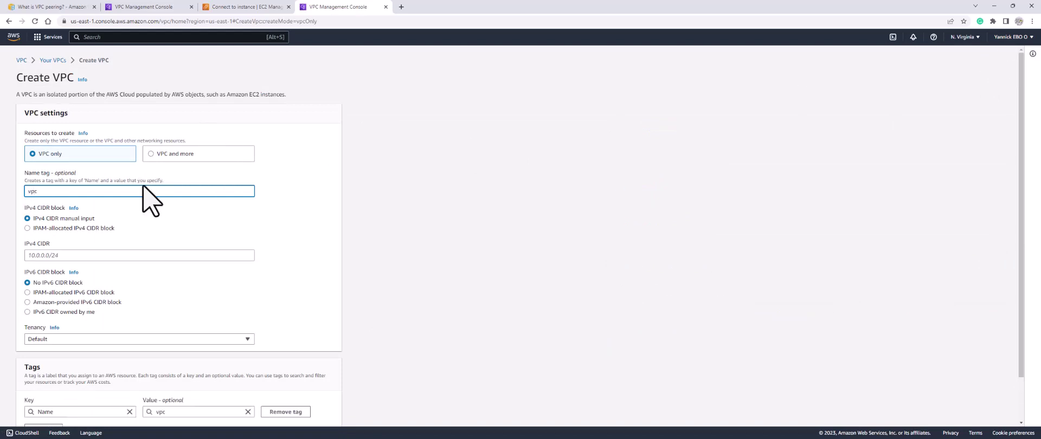
type("_")
left_click(126, 256)
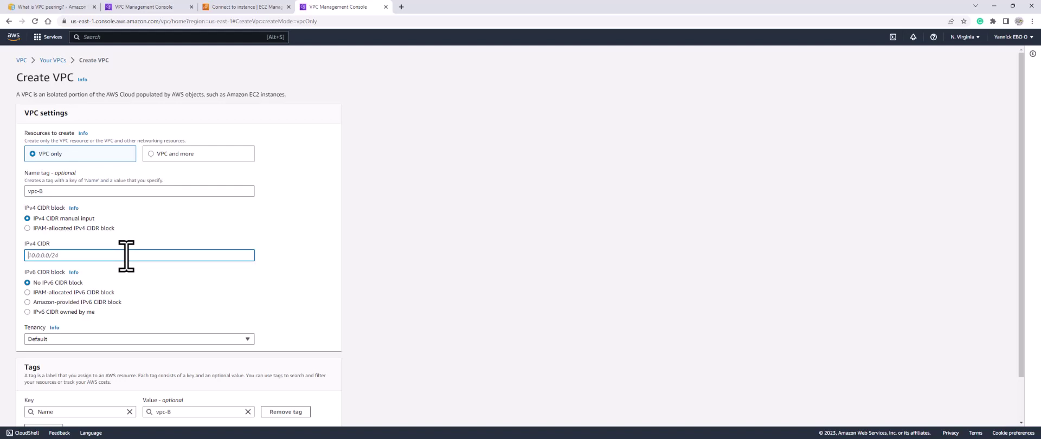
type("10.0.0.0/16")
scroll(163, 317, "down", 2)
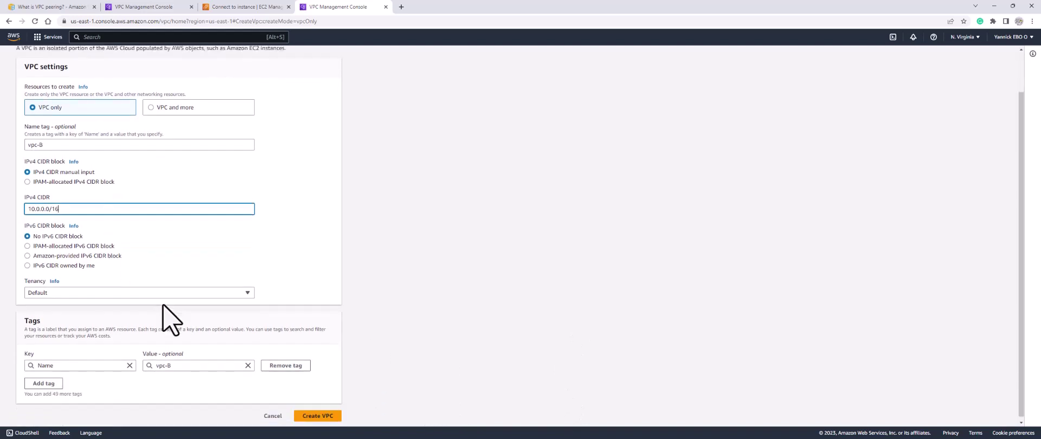
left_click(319, 415)
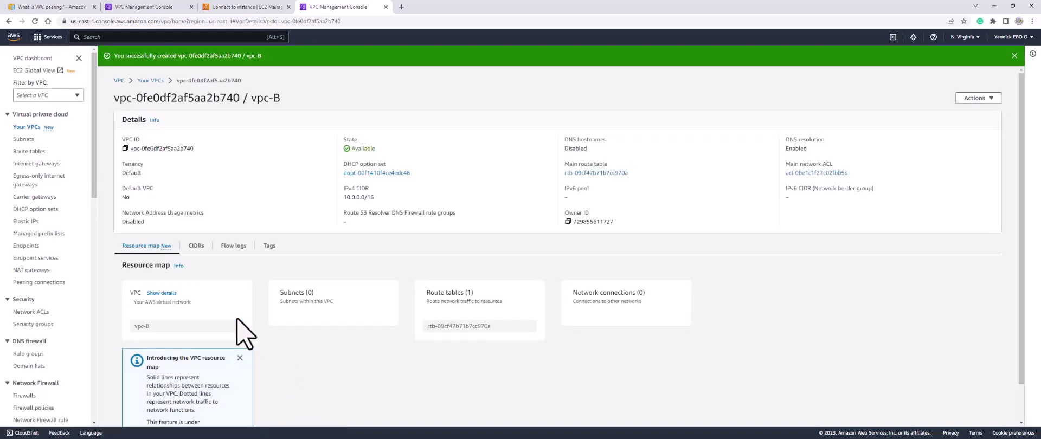
Start creating a new subnet in the N. Virginia region and assign it to vpc-B
left_click(23, 140)
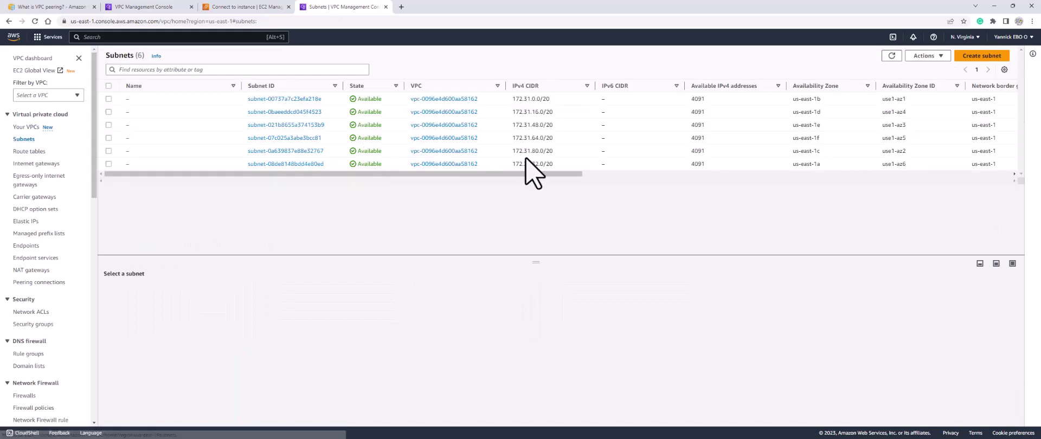
left_click(983, 55)
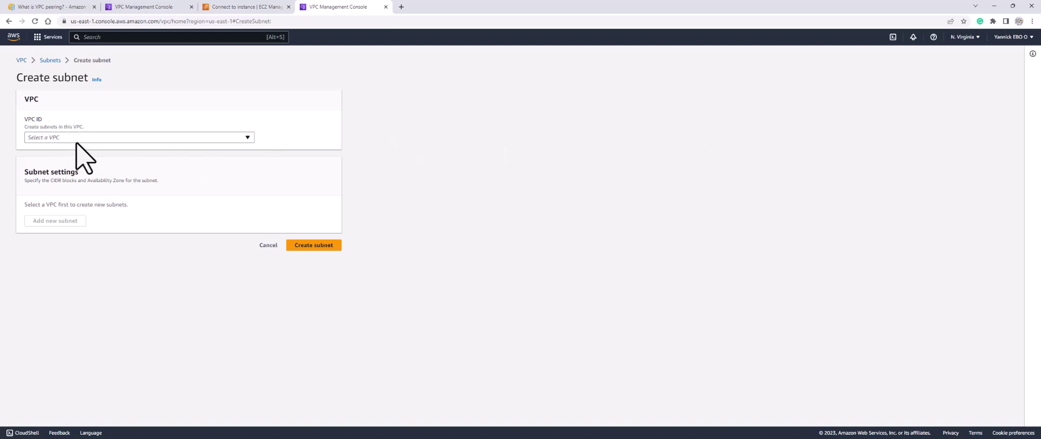
left_click(76, 139)
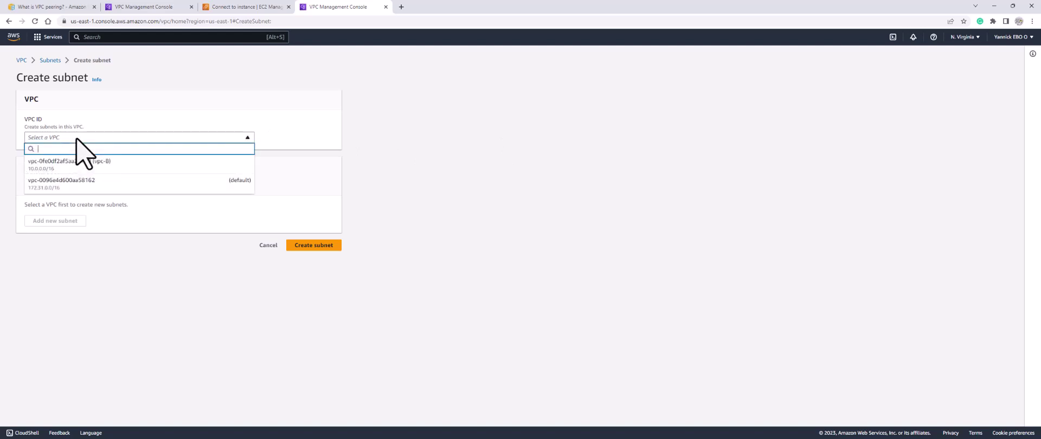
left_click(76, 166)
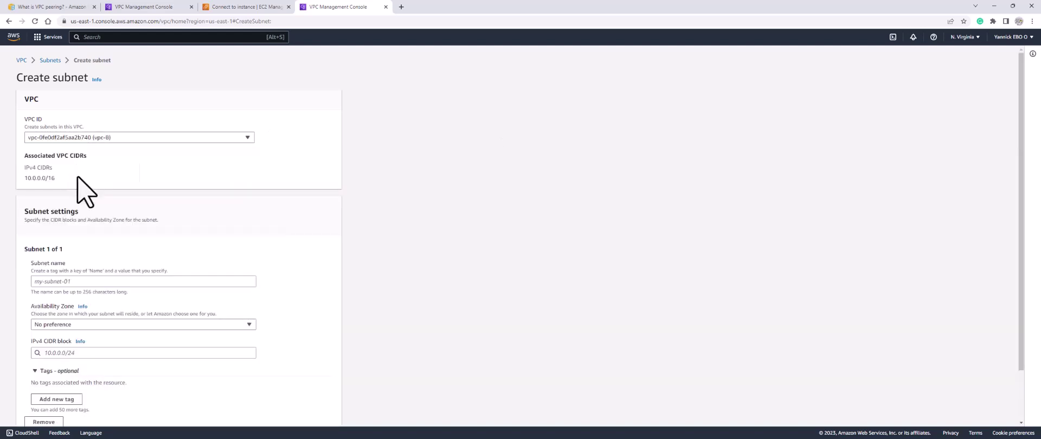
Name the subnet subnet-B, set its IPv4 CIDR block to 10.0.1.0/24 and create it
left_click(85, 281)
type("s")
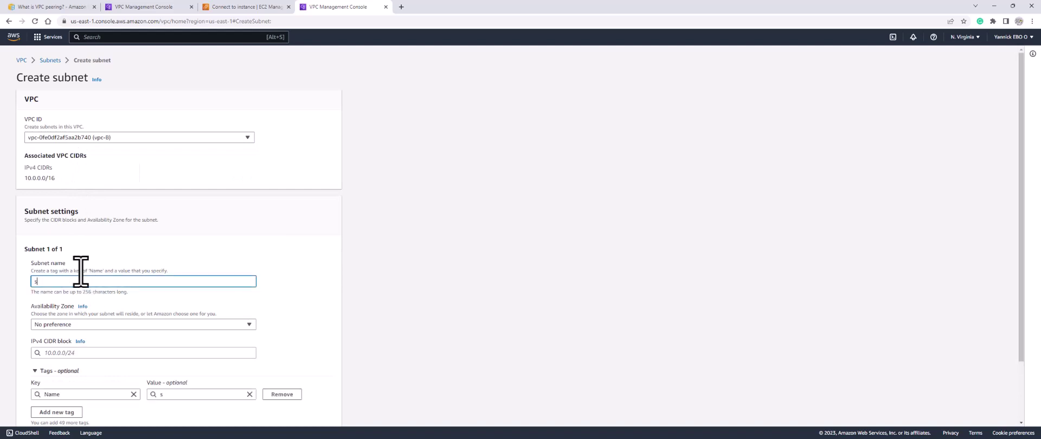
type("ubnet-B")
left_click(80, 353)
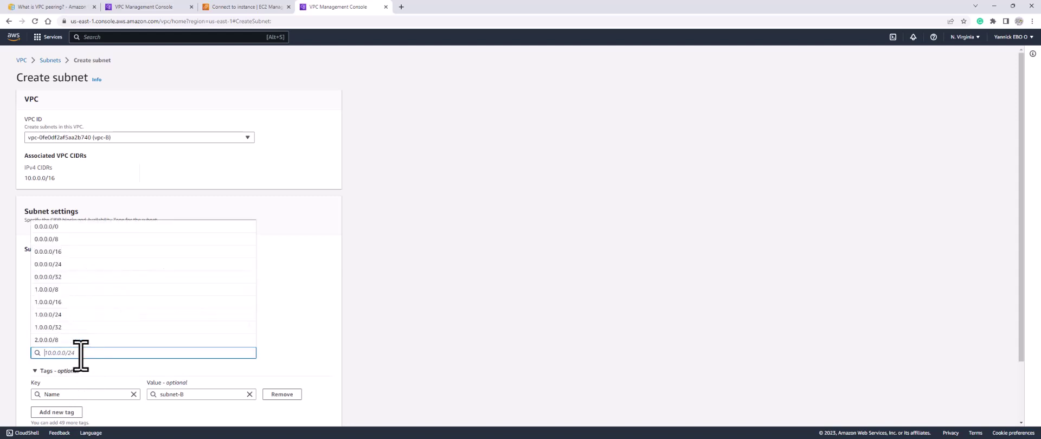
type("10.0")
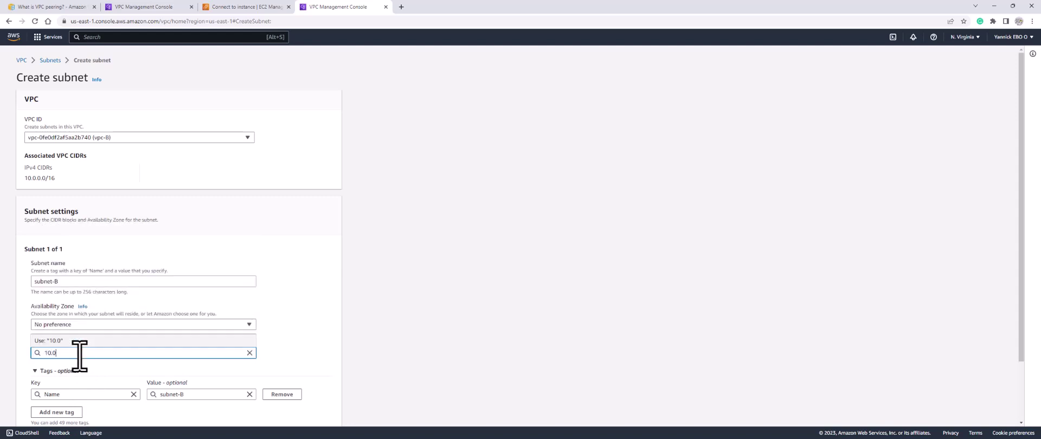
type(".1.0/24")
left_click(95, 341)
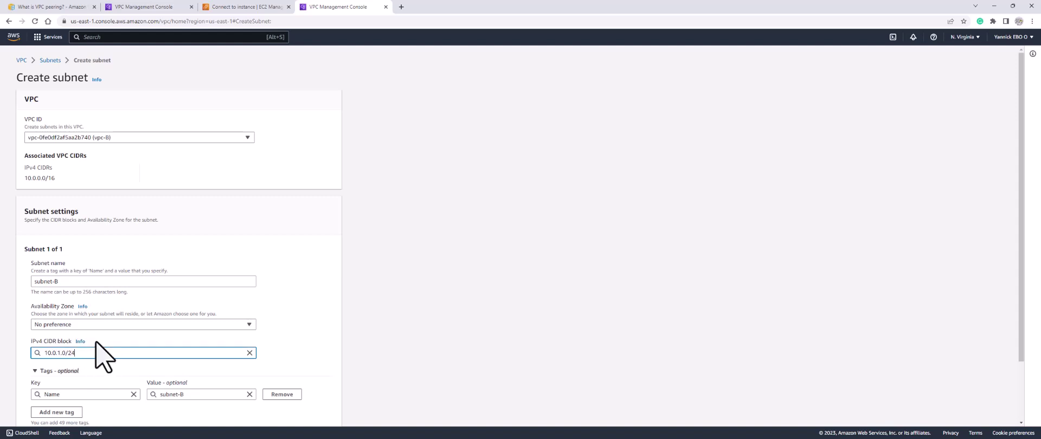
scroll(108, 356, "down", 2)
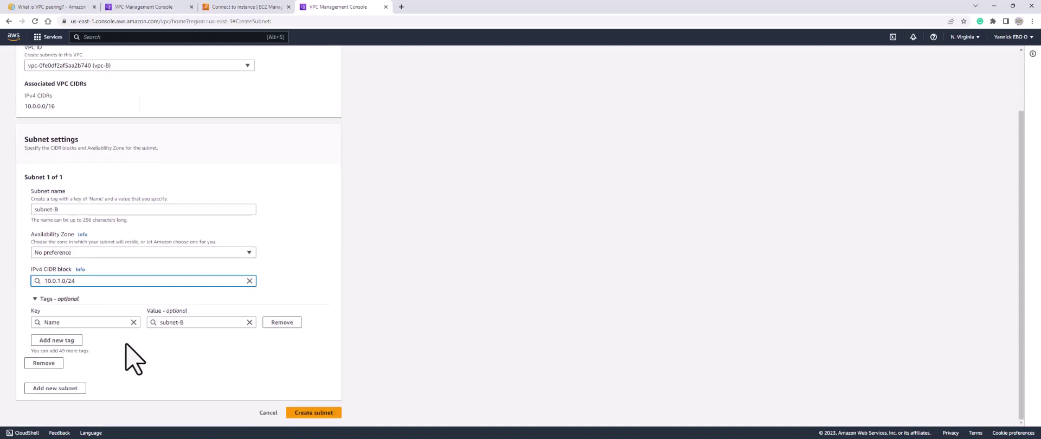
left_click(315, 415)
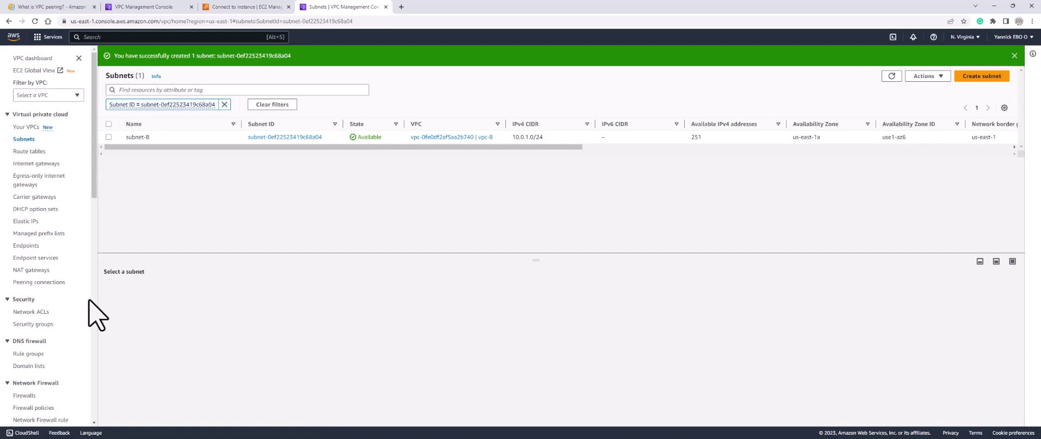
Start creating a new security group and name it security-gp-B
left_click(33, 324)
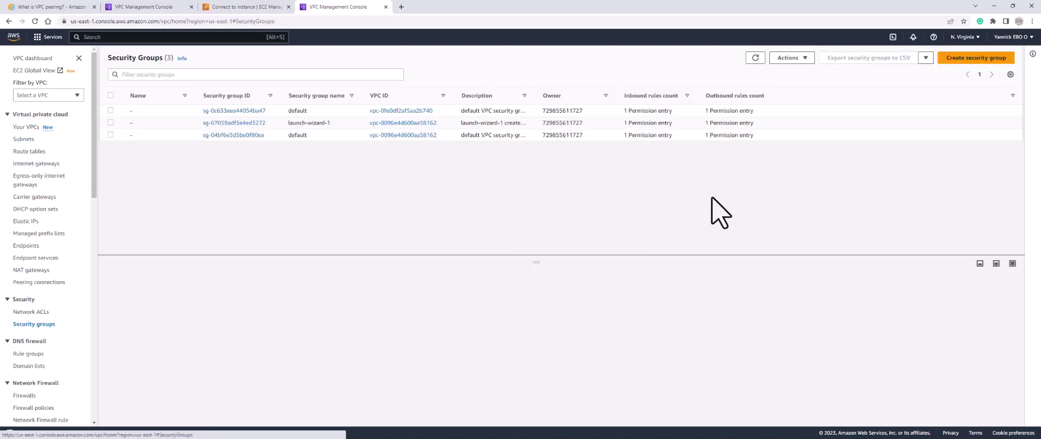
left_click(962, 60)
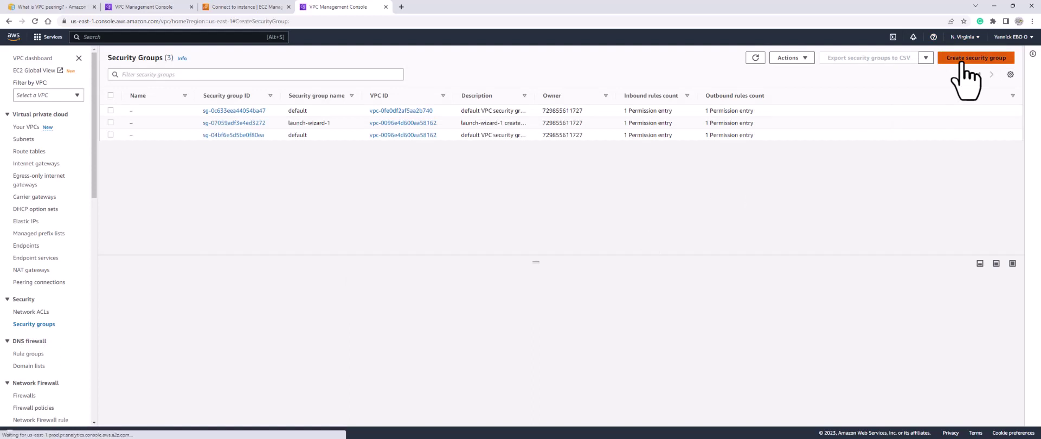
left_click(164, 154)
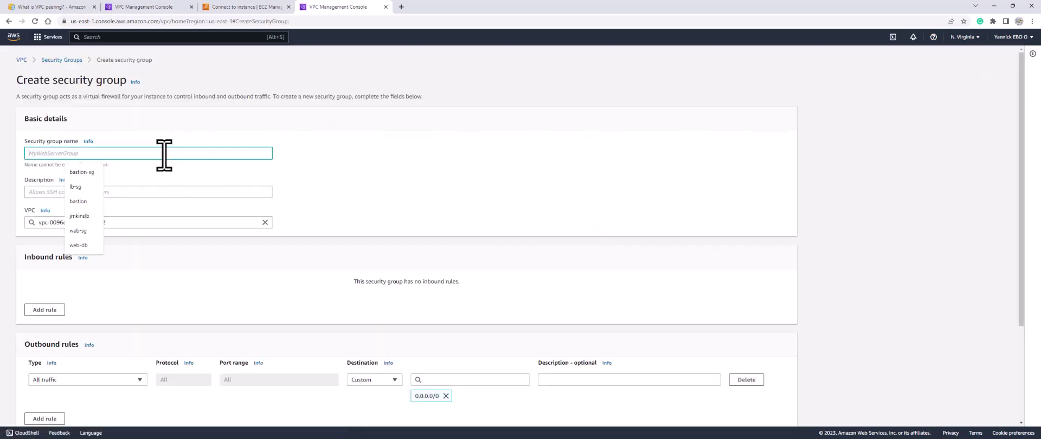
type("securiy")
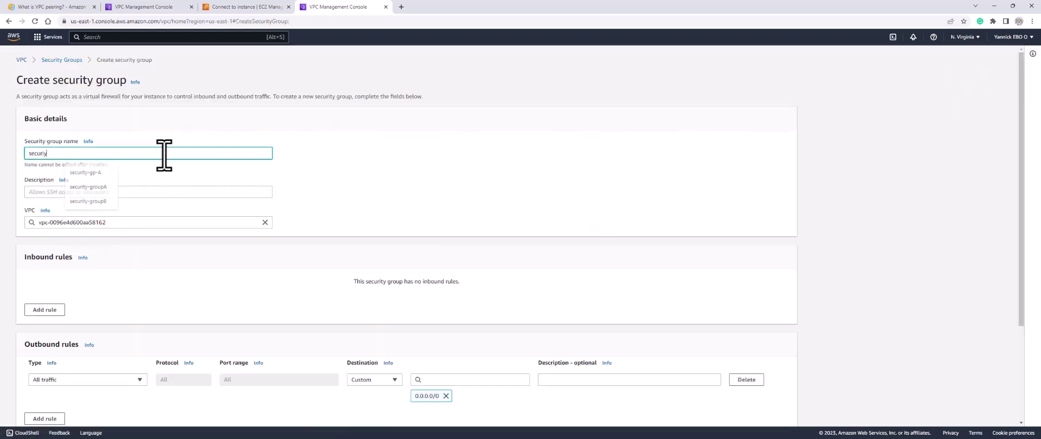
key("BackSpace")
type("ty-")
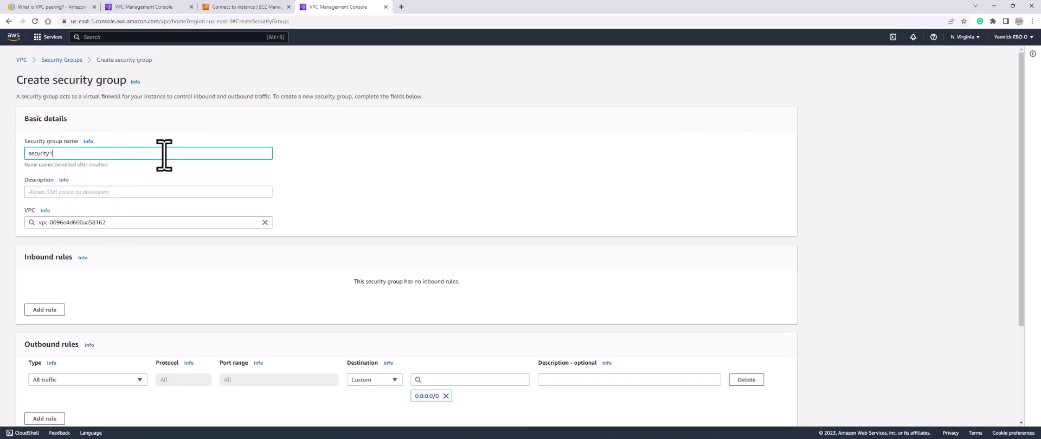
type("GP")
key("BackSpace")
key("BackSpace")
key("BackSpace")
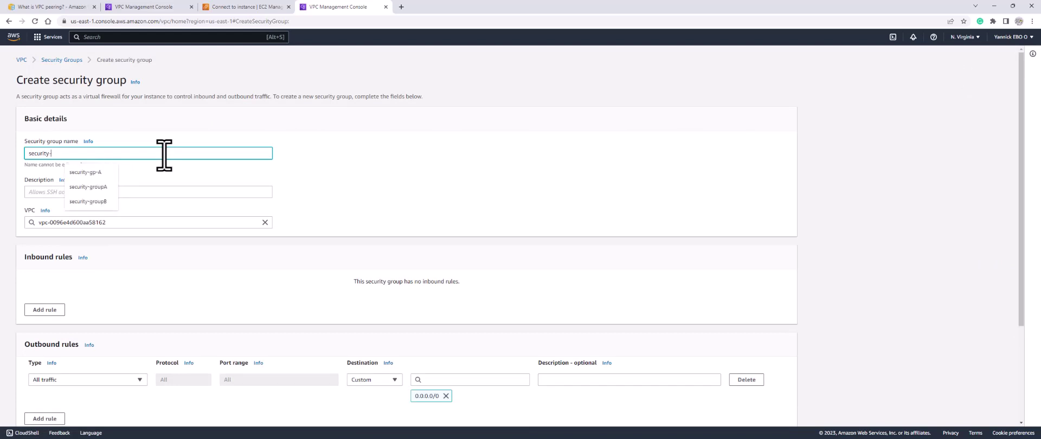
type("-gp")
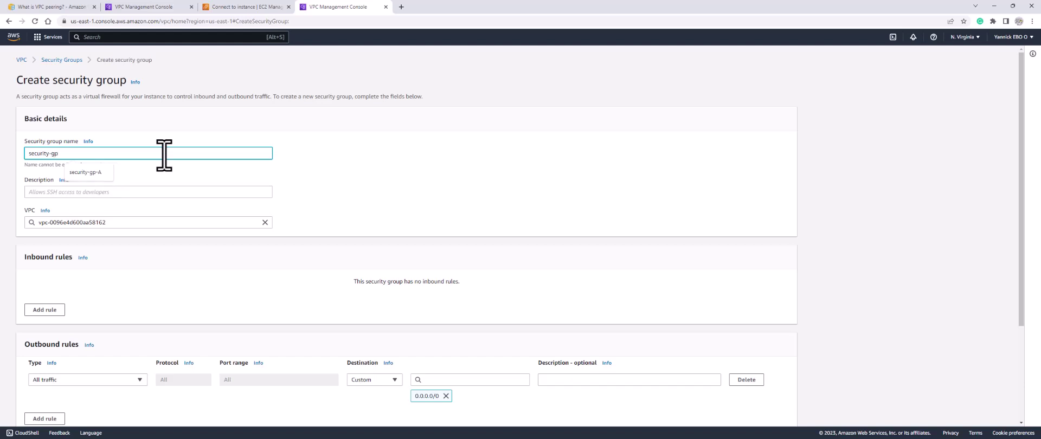
type("-B")
Give the security group the description SG-B and assign it to vpc-B instead of the default VPC
left_click(137, 192)
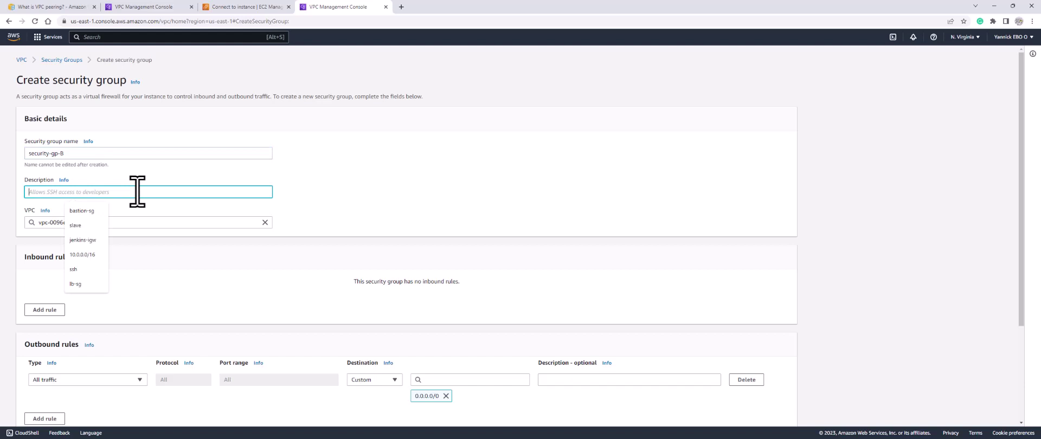
type("SG-B")
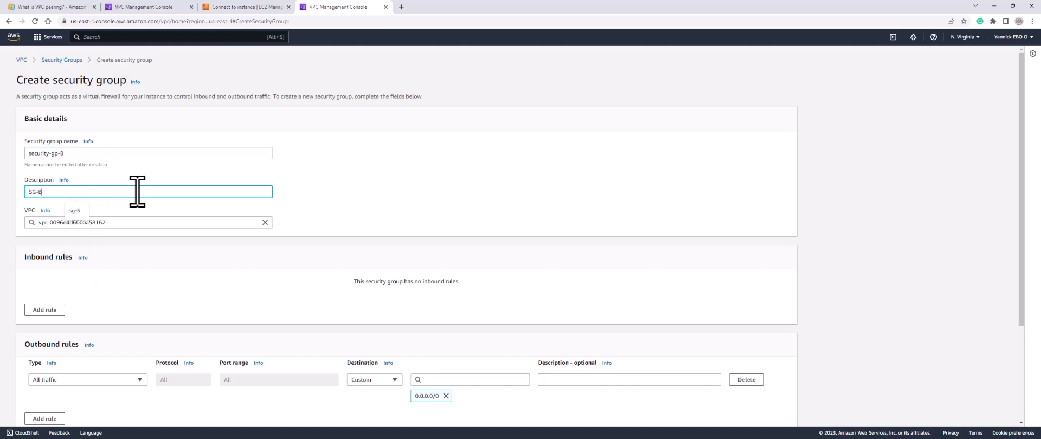
left_click(264, 223)
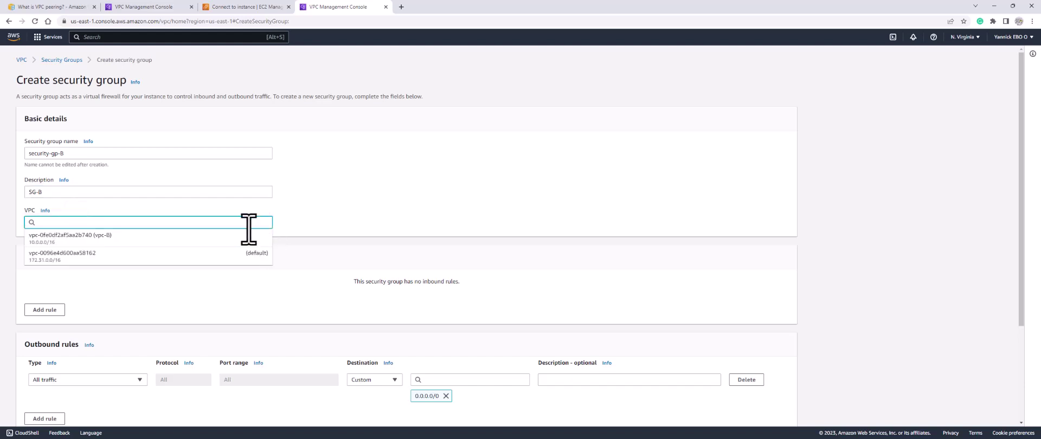
left_click(124, 239)
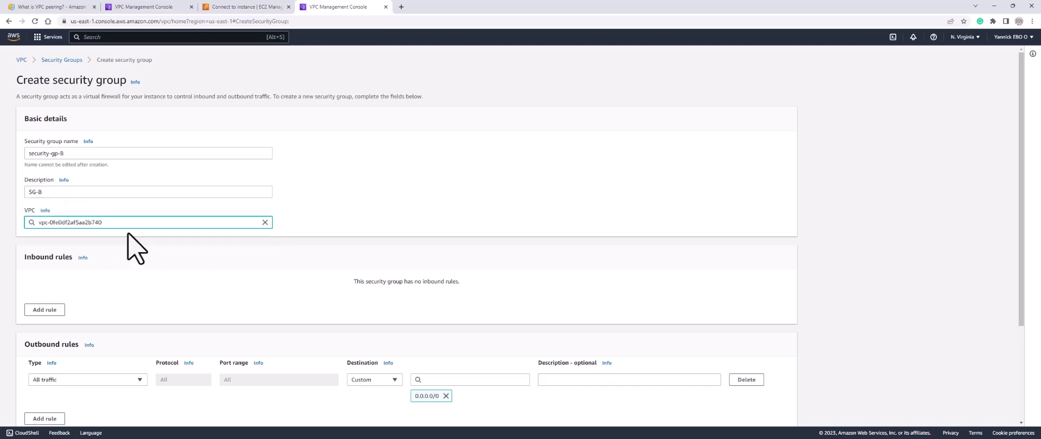
Add an inbound rule allowing All traffic from Anywhere-IPv4 and create the security group
scroll(145, 255, "down", 3)
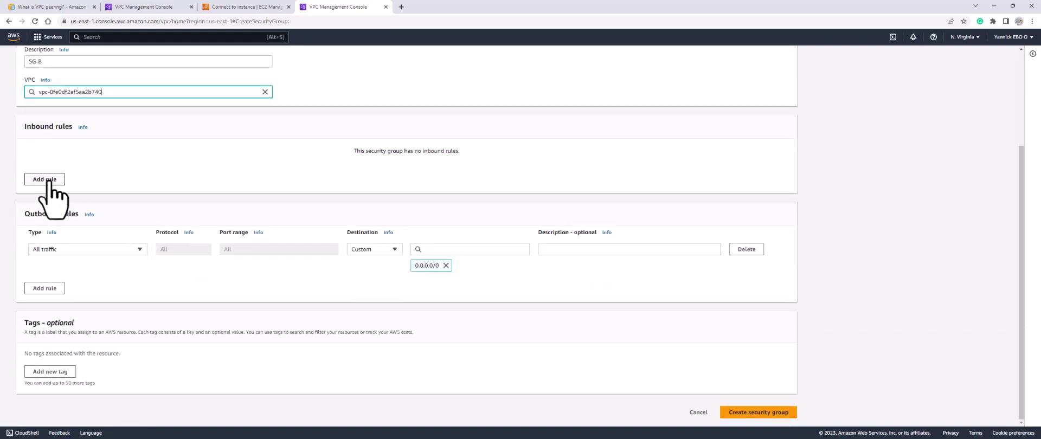
left_click(45, 179)
left_click(89, 163)
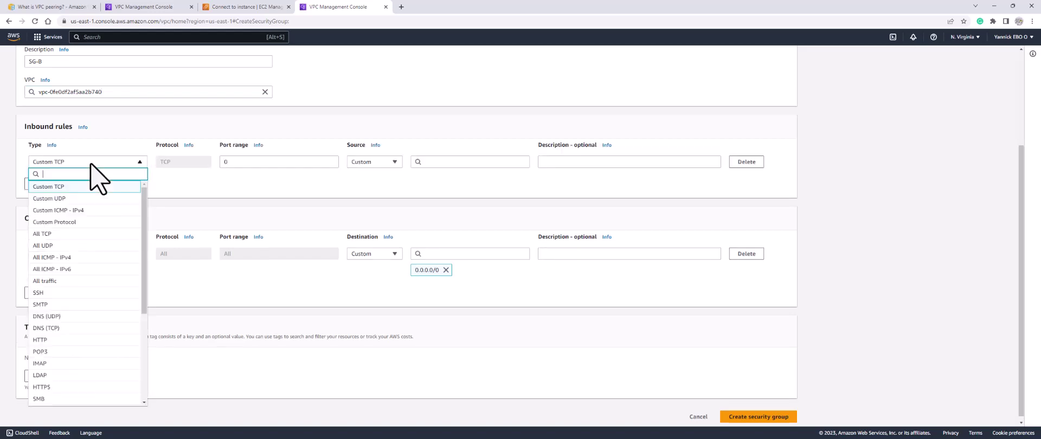
left_click(43, 281)
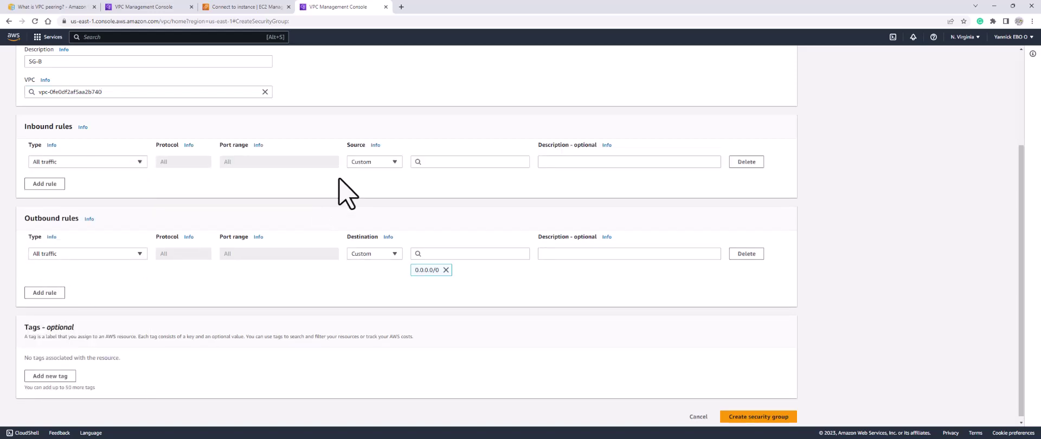
left_click(365, 162)
left_click(369, 188)
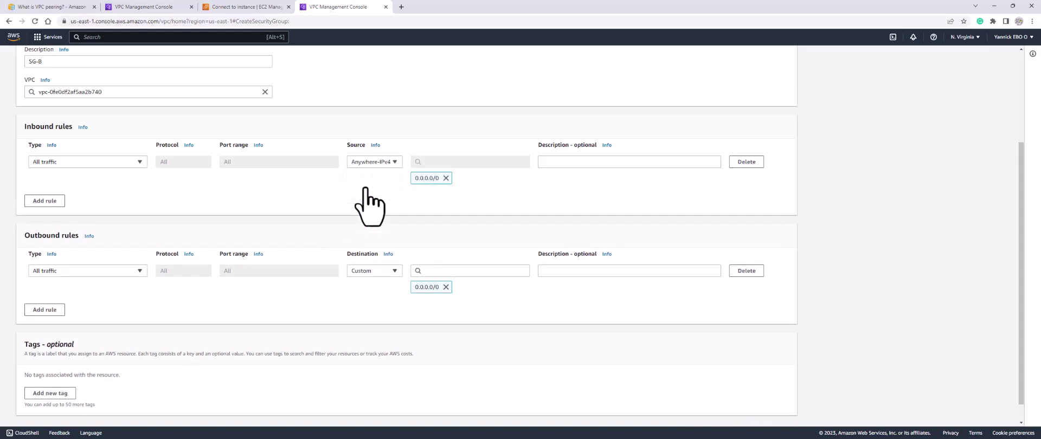
scroll(570, 271, "down", 1)
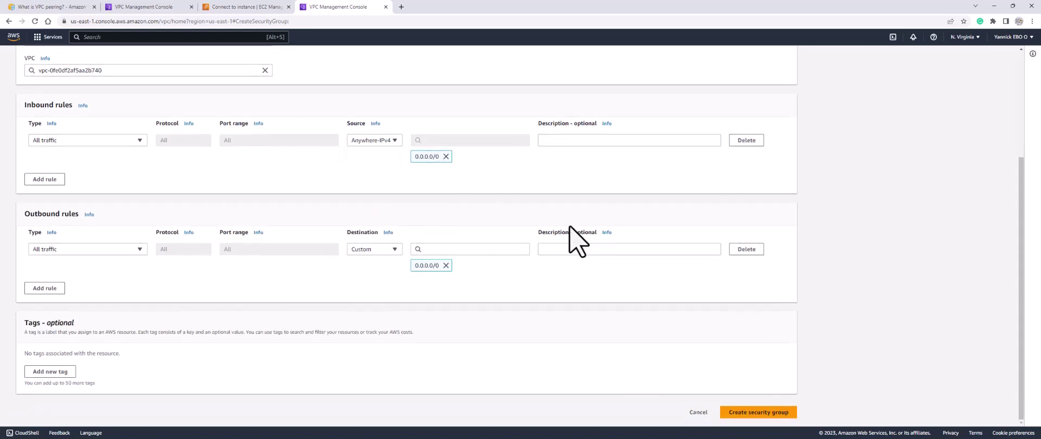
left_click(756, 413)
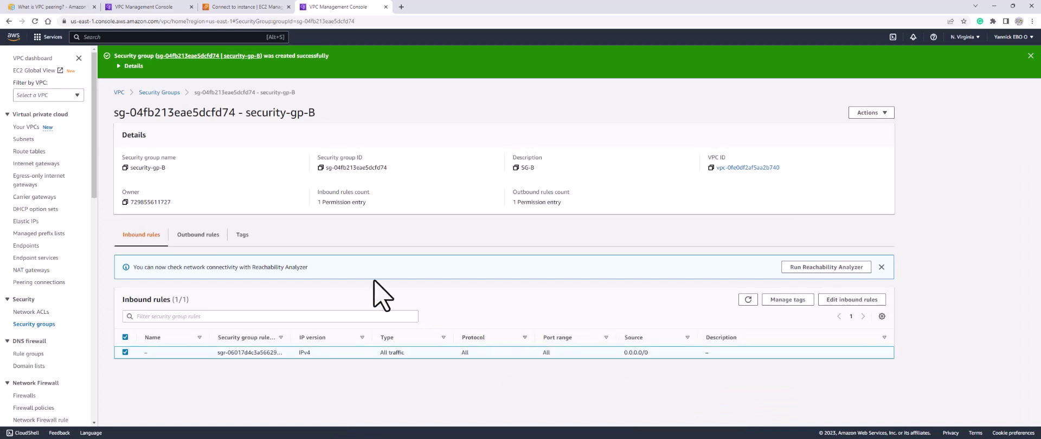
Go to the EC2 service and start launching an instance named ec2-B
left_click(53, 38)
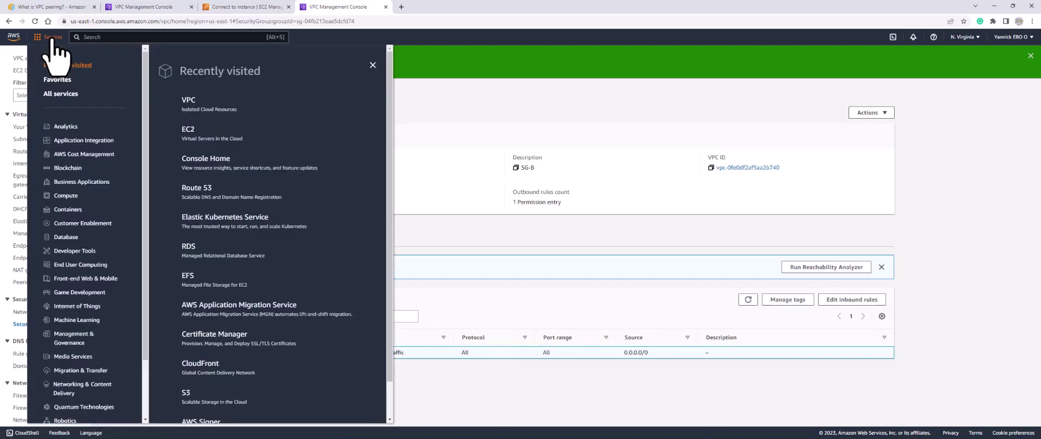
left_click(187, 134)
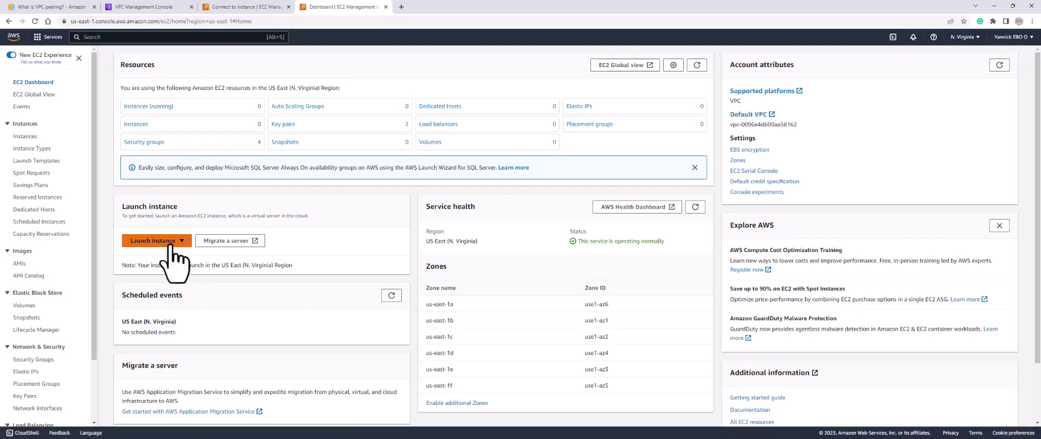
left_click(169, 244)
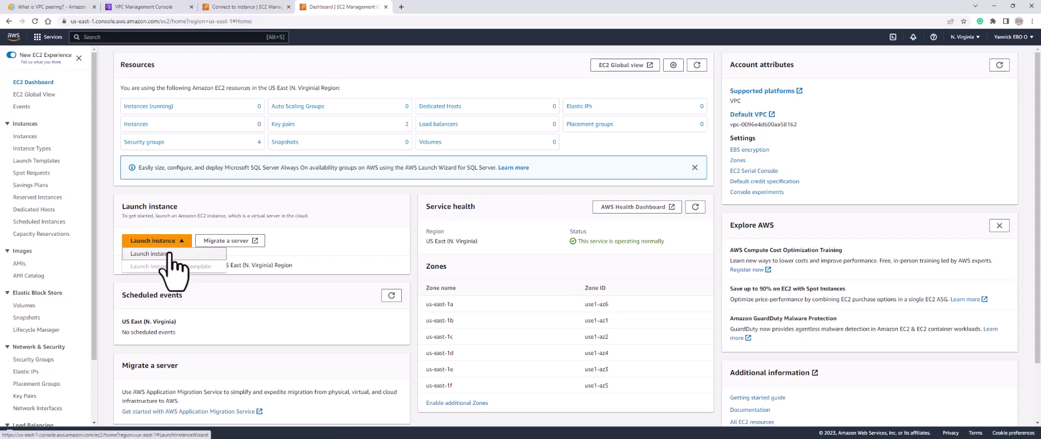
left_click(147, 255)
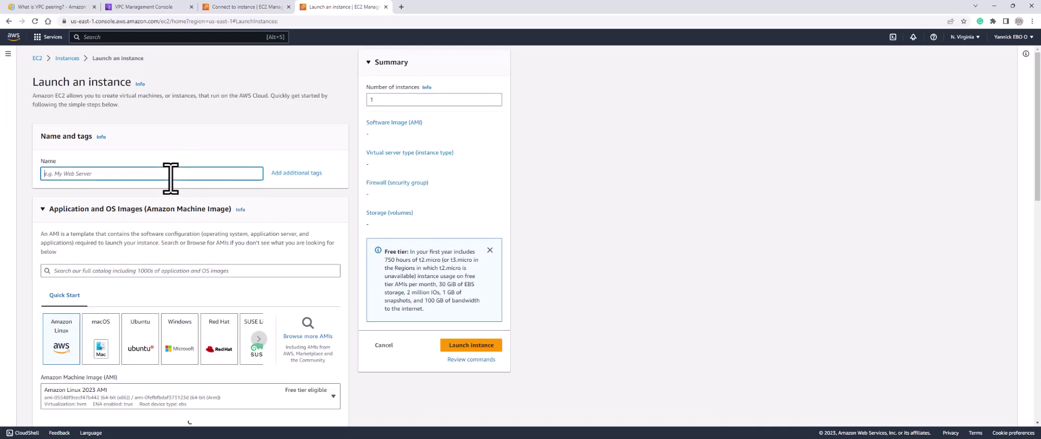
type("ec2-B")
Keep the default Amazon Linux image and t2.micro type, and choose the existing key pair ebbo for the instance
scroll(179, 303, "down", 3)
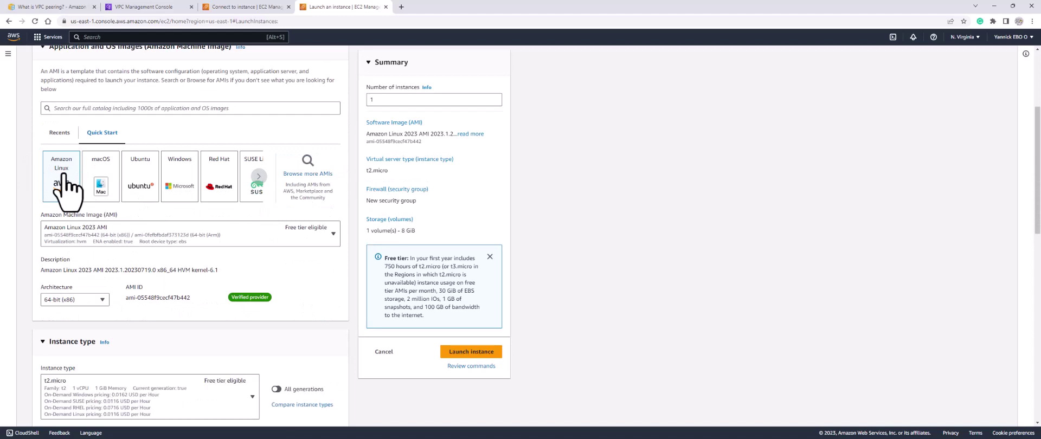
scroll(100, 314, "down", 3)
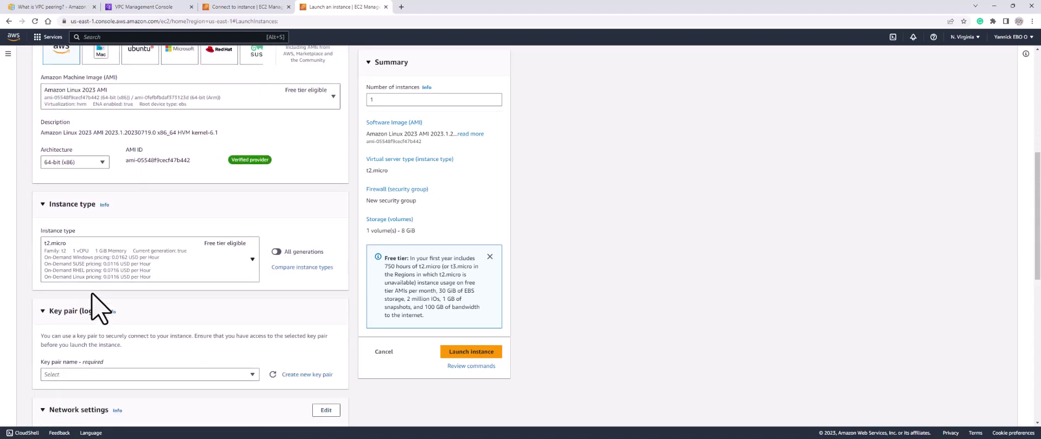
scroll(120, 352, "down", 2)
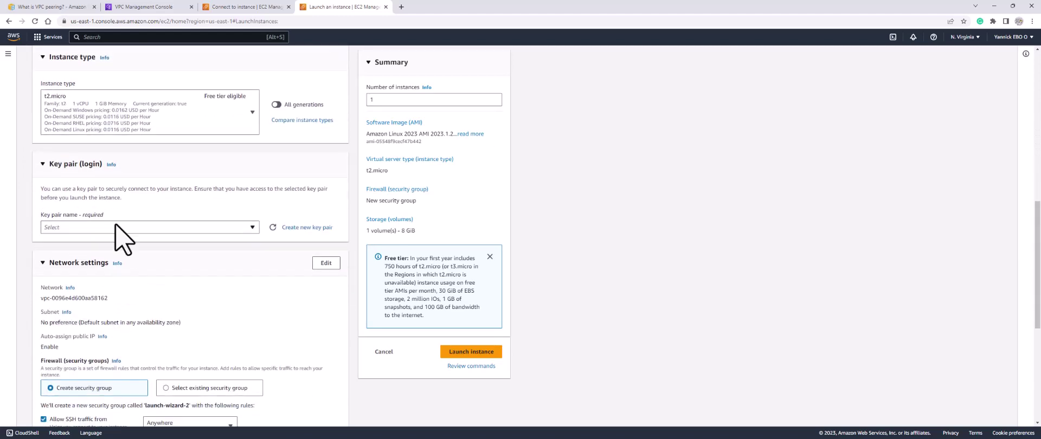
left_click(106, 227)
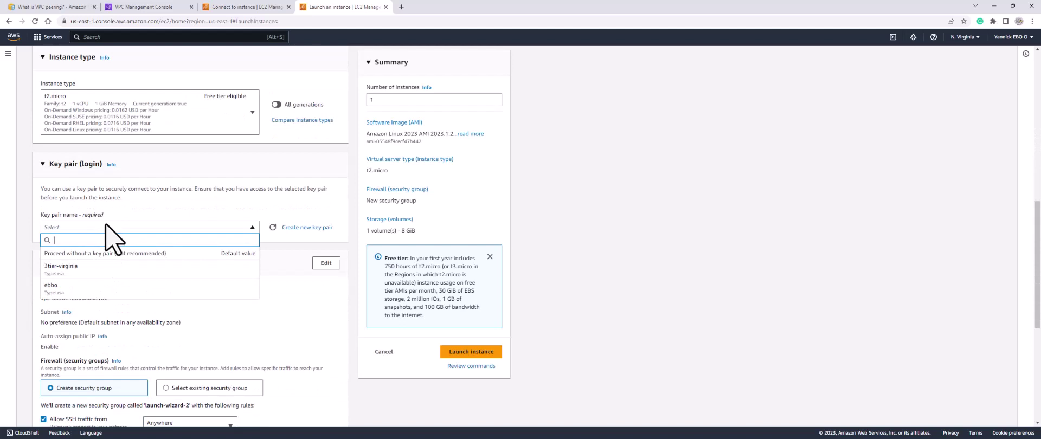
left_click(60, 287)
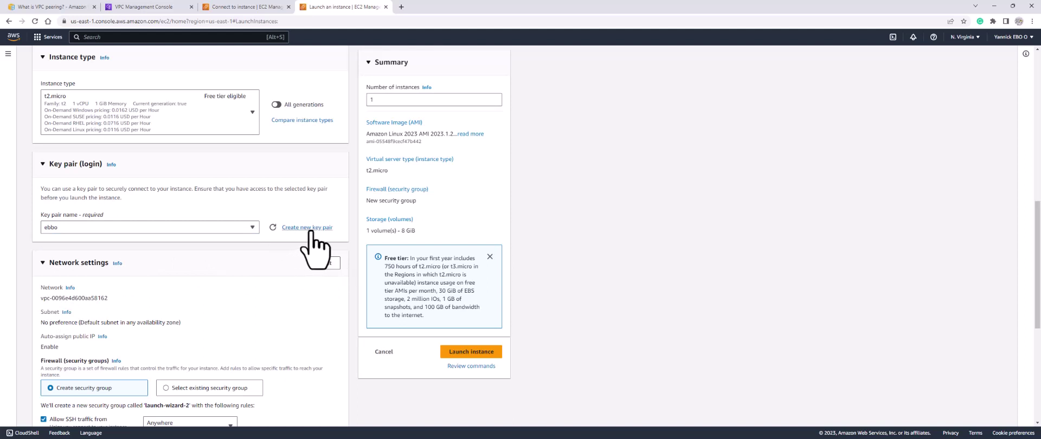
Edit the instance's network settings and place it in vpc-B instead of the default VPC
left_click(326, 264)
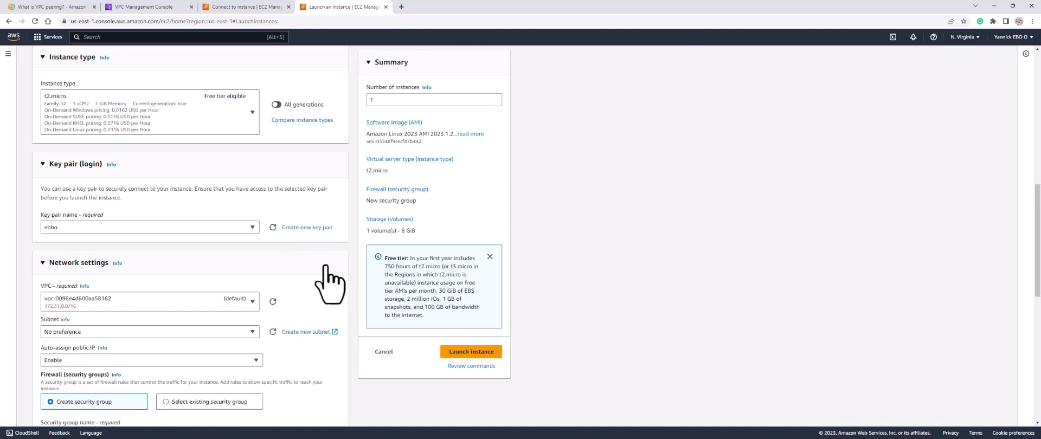
scroll(168, 297, "down", 4)
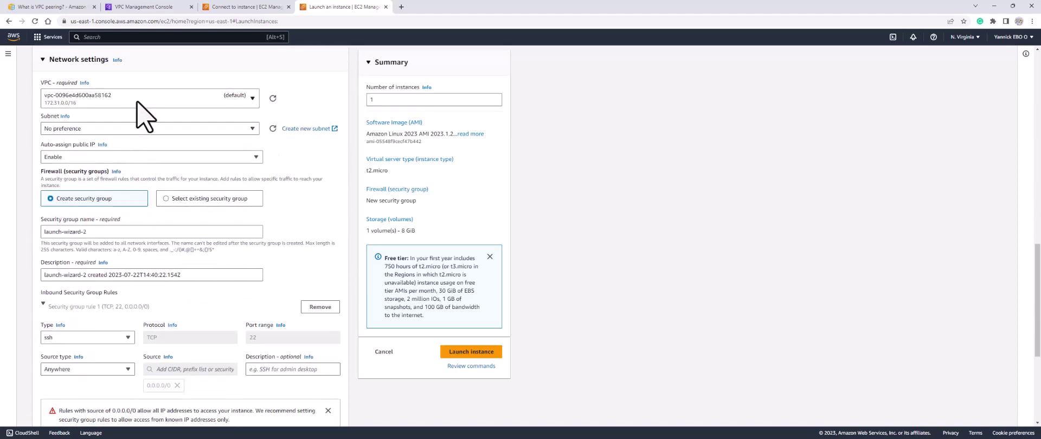
left_click(136, 101)
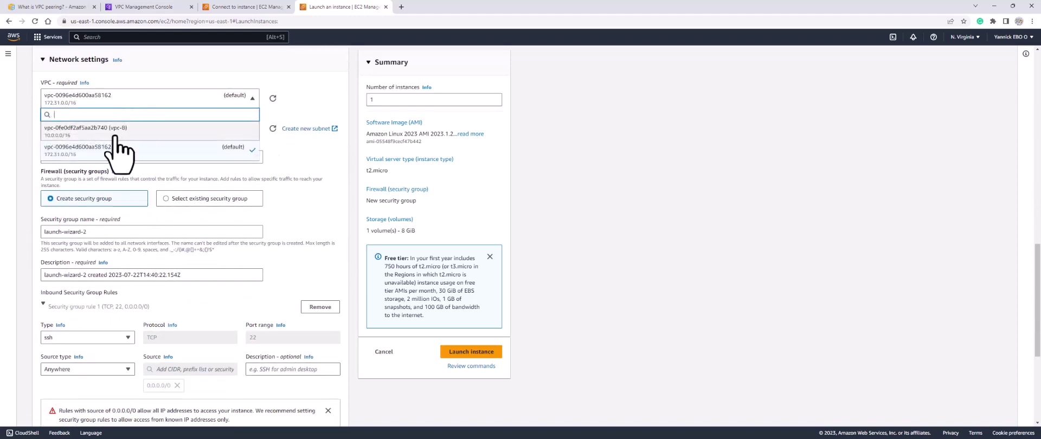
left_click(116, 134)
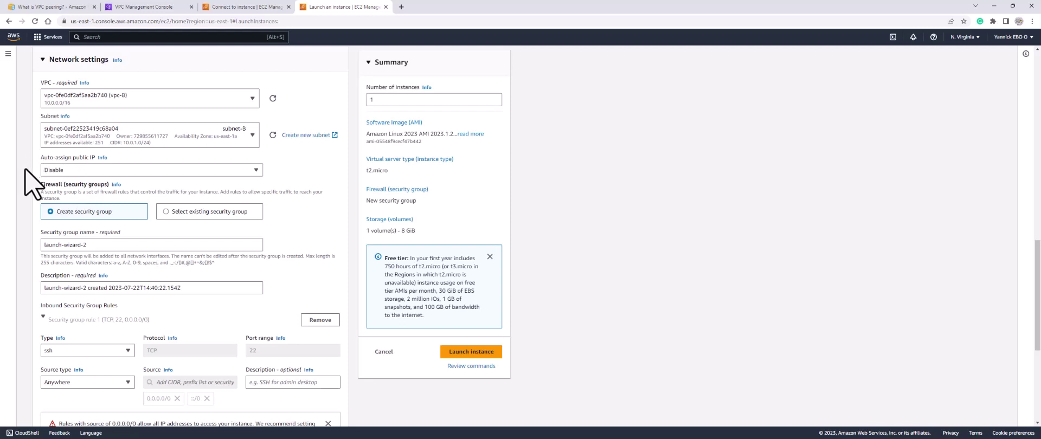
Assign the existing security group security-gp-B to the instance and launch it
left_click(166, 212)
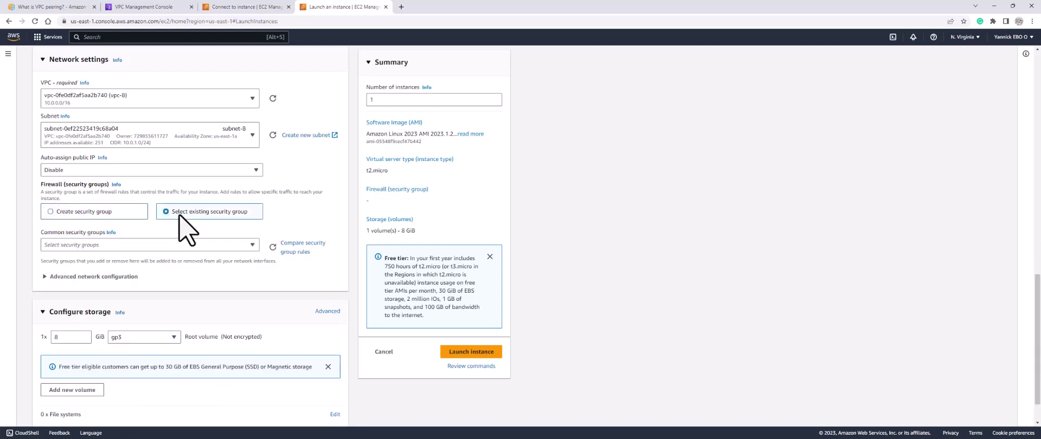
left_click(150, 244)
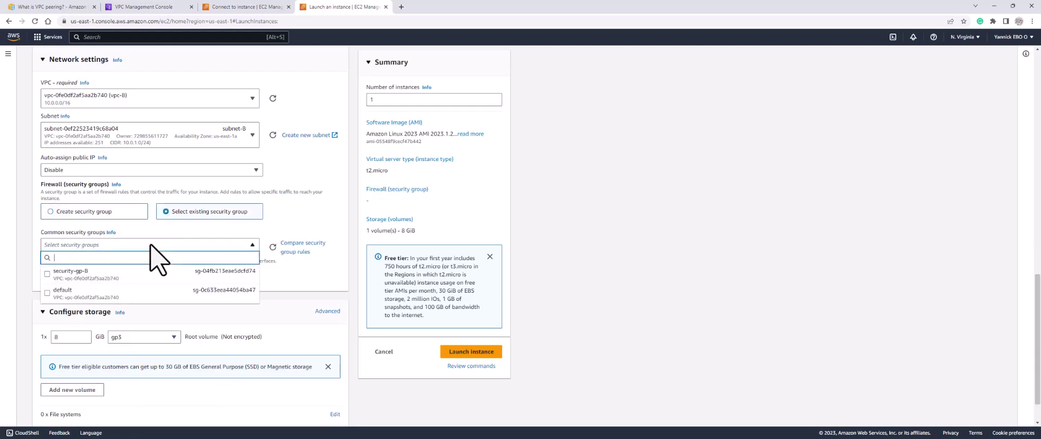
left_click(77, 273)
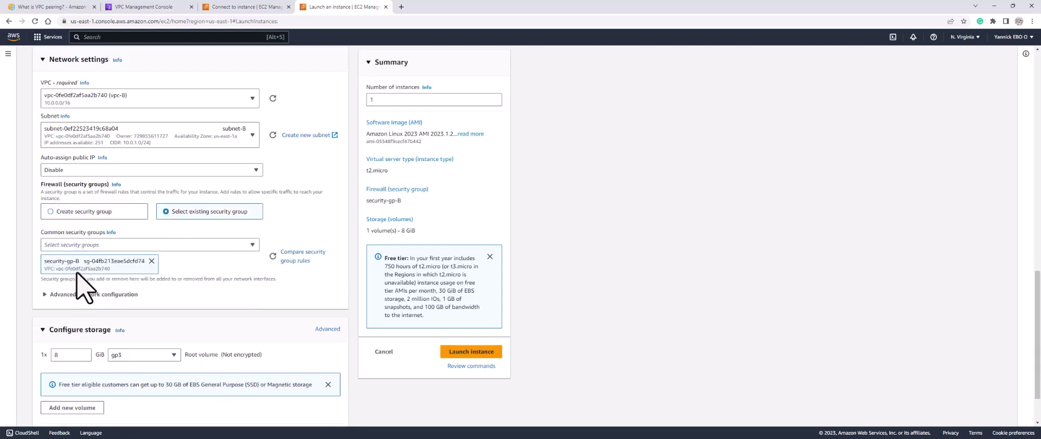
scroll(133, 300, "down", 2)
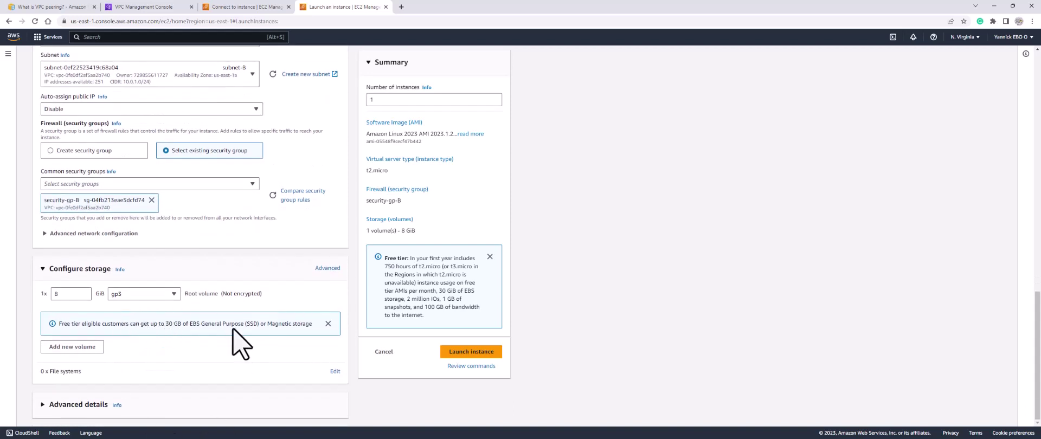
left_click(455, 352)
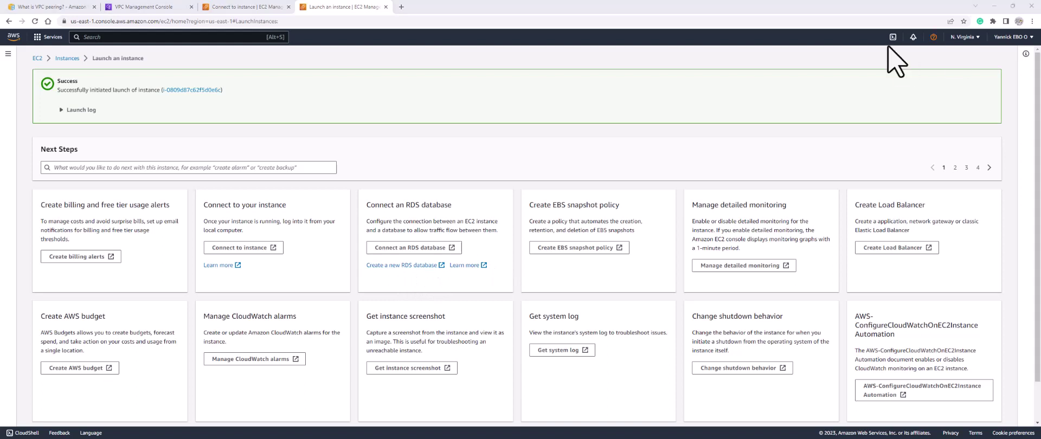
Open the launched ec2-B instance's details and copy its private IPv4 address
left_click(183, 91)
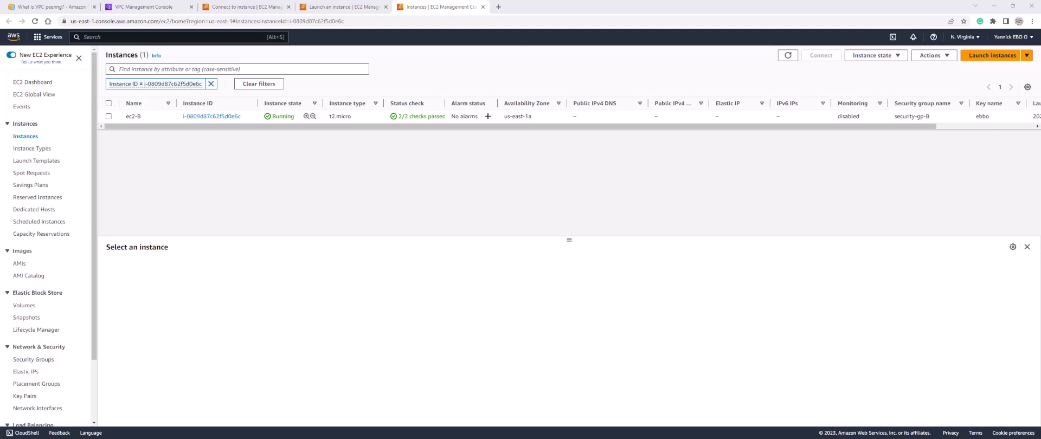
key("alt+Tab")
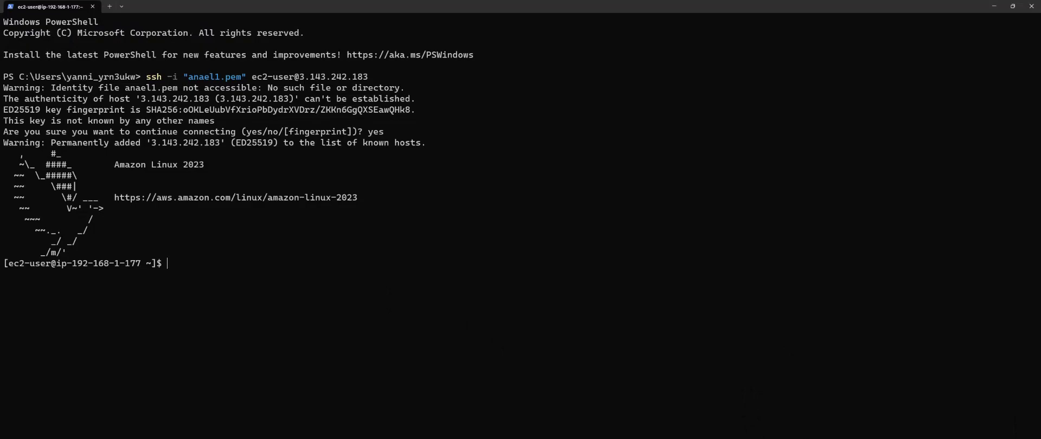
key("alt+Tab")
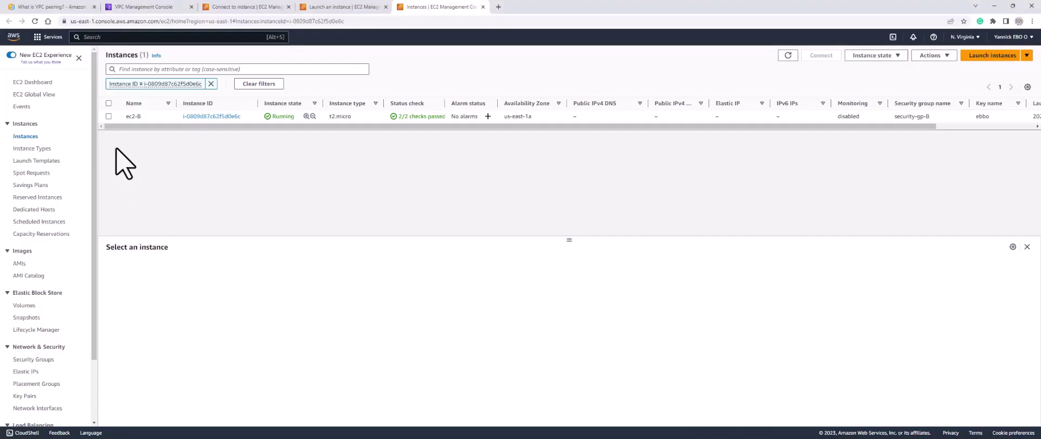
left_click(108, 116)
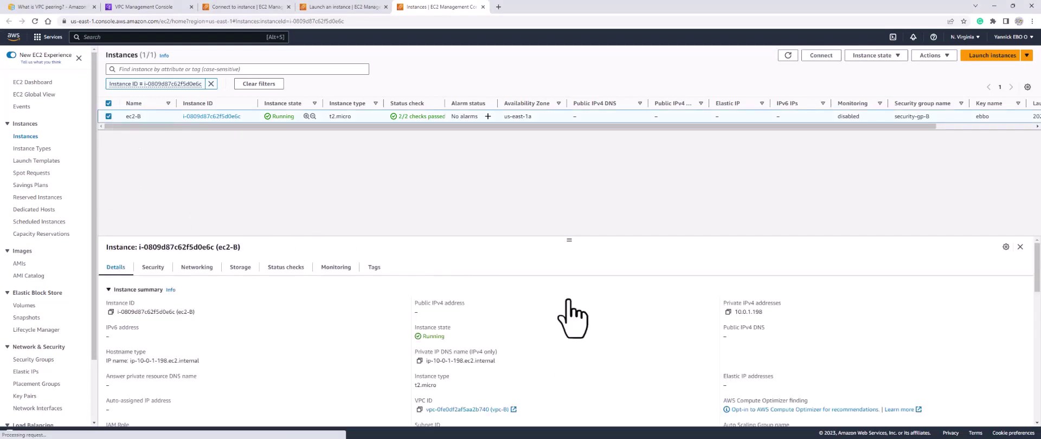
left_click(727, 313)
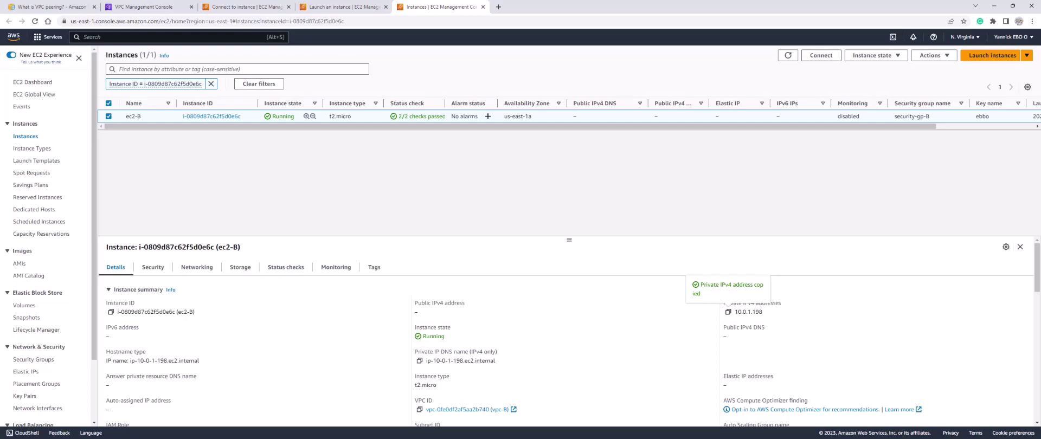
Switch to the PowerShell SSH session on ec2-A, enlarge the text, and ping ec2-B at 10.0.1.198 from a cleared screen
key("alt+Tab")
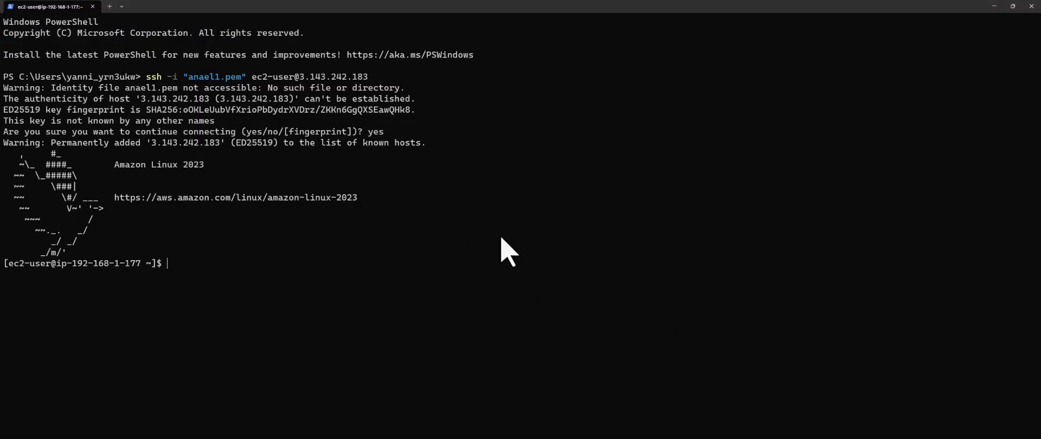
type("ping")
key("ctrl+v")
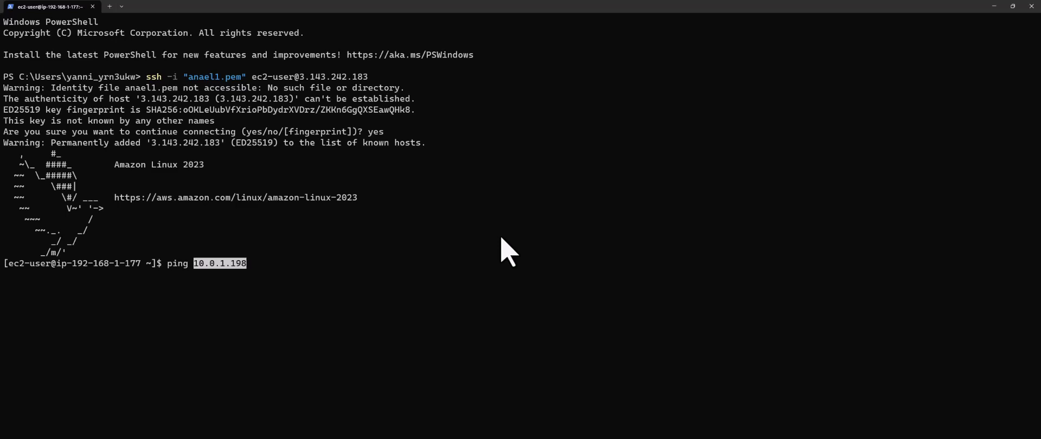
key("Return")
key("ctrl+plus")
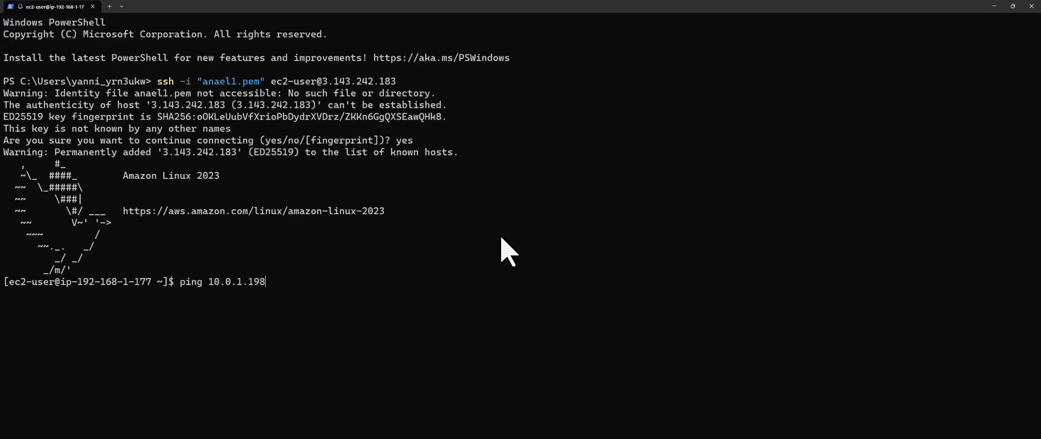
key("ctrl+plus")
key("ctrl+plus")
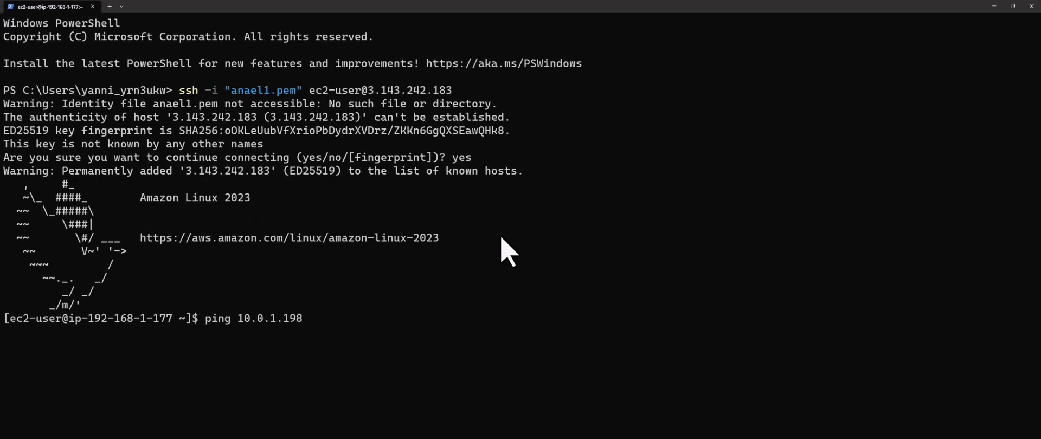
key("ctrl+l")
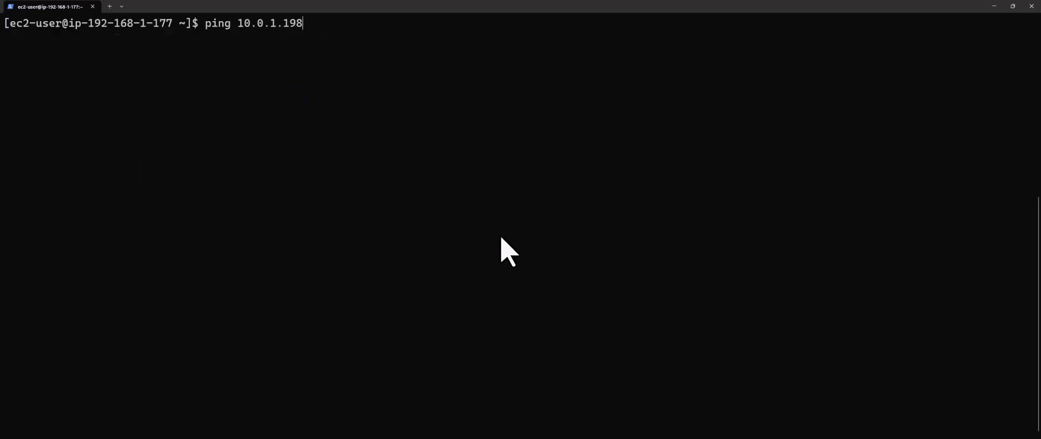
key("Return")
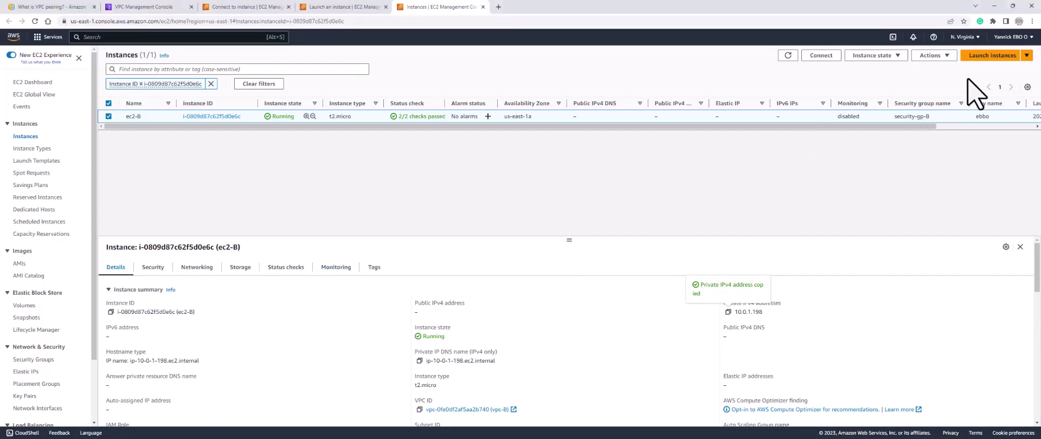
left_click(971, 45)
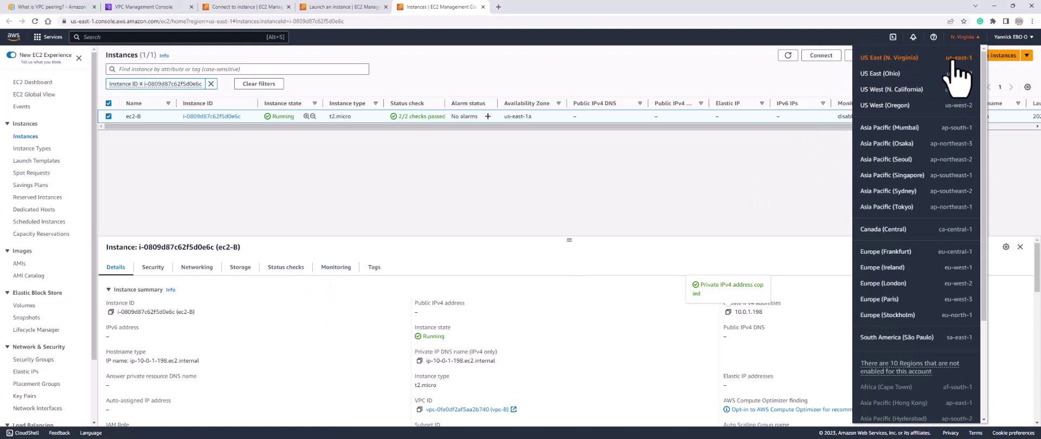
left_click(706, 195)
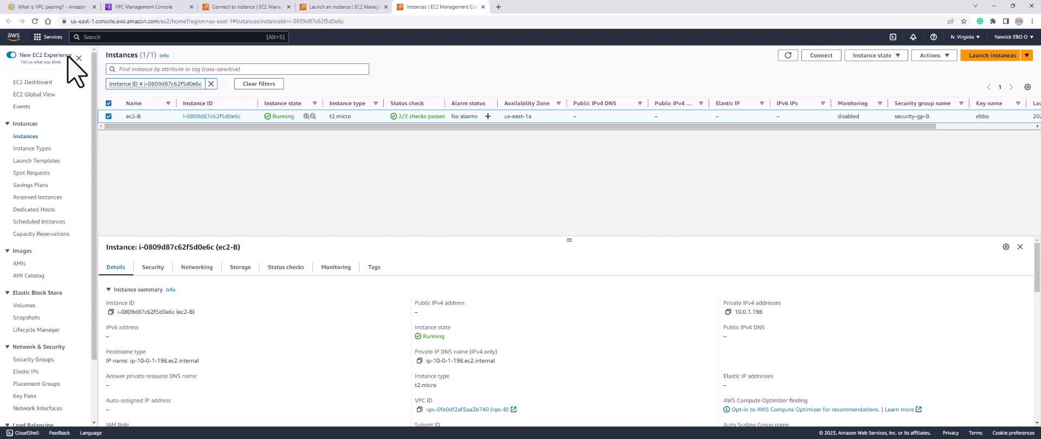
Go to the VPC service's peering connections in a new browser tab and start creating a peering connection
left_click(53, 37)
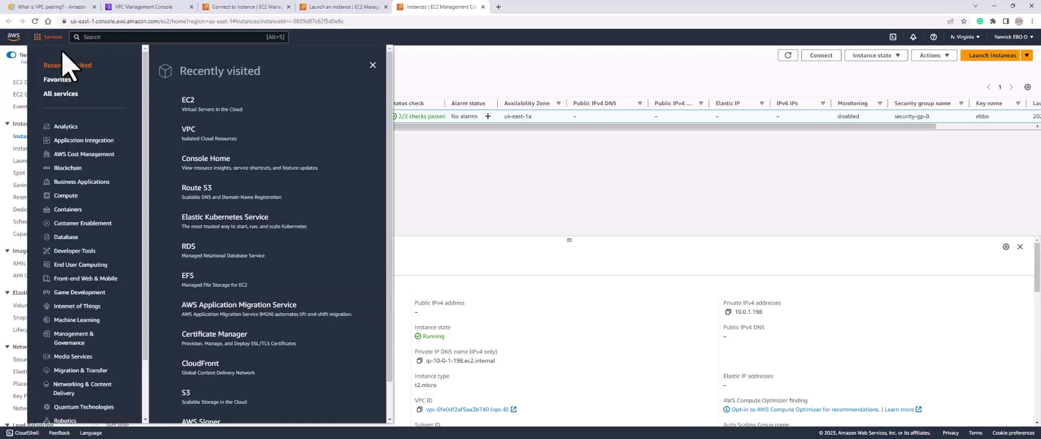
left_click(191, 139)
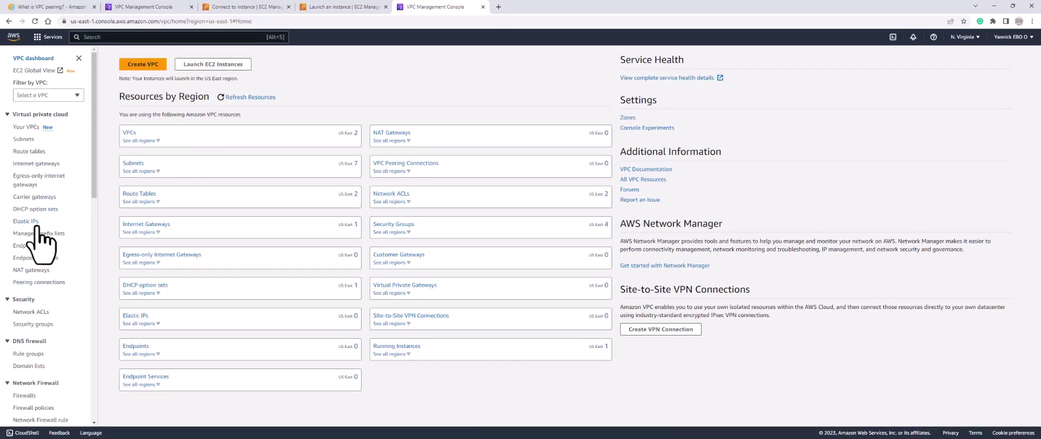
left_click(24, 283)
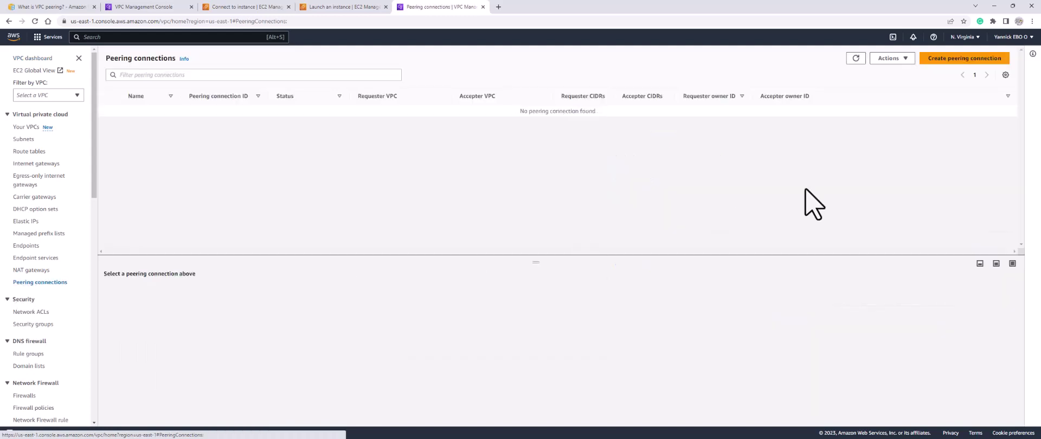
left_click(947, 60)
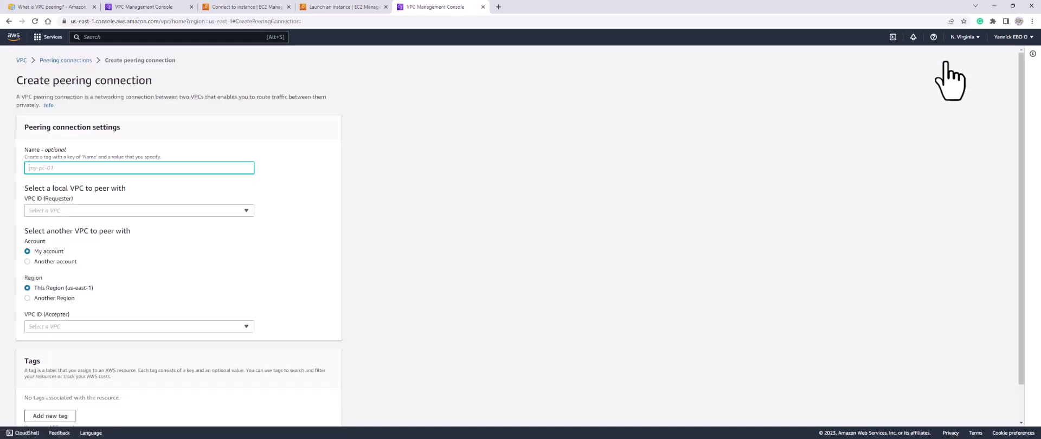
Name the peering connection peering-A-B and choose vpc-B as the local requester VPC
left_click(219, 169)
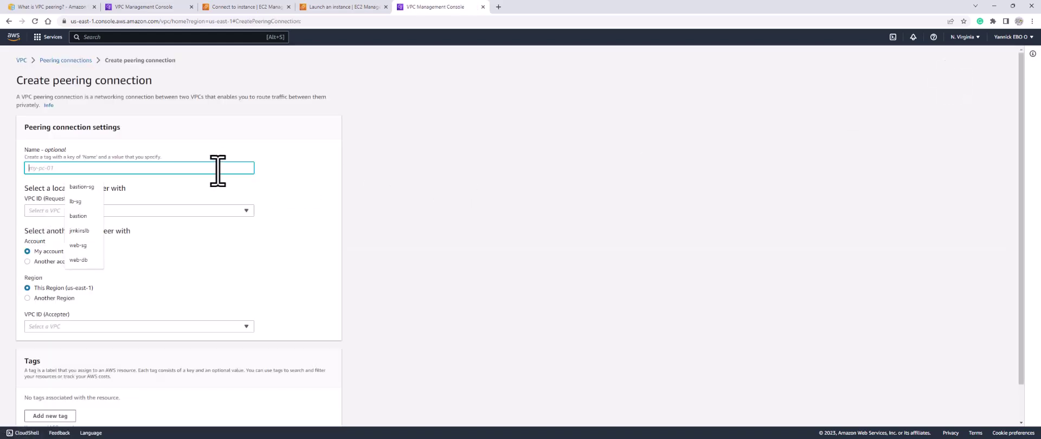
type("peering-A-B")
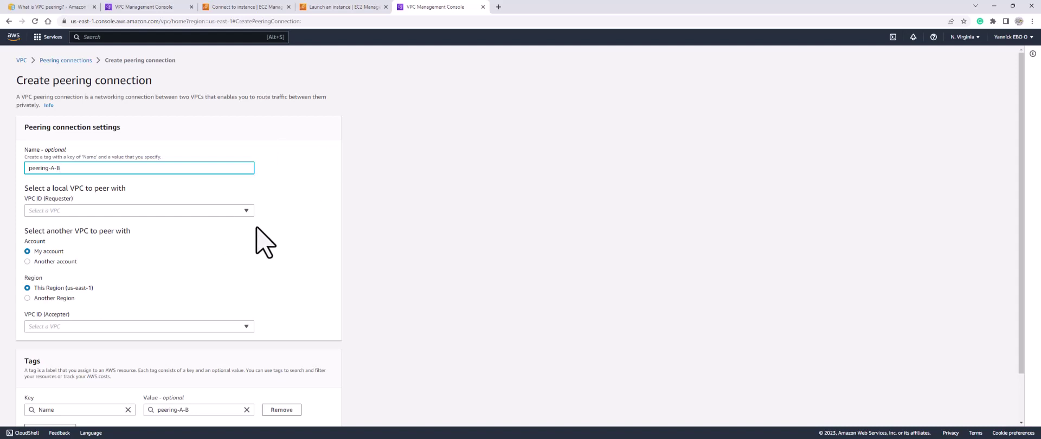
left_click(176, 214)
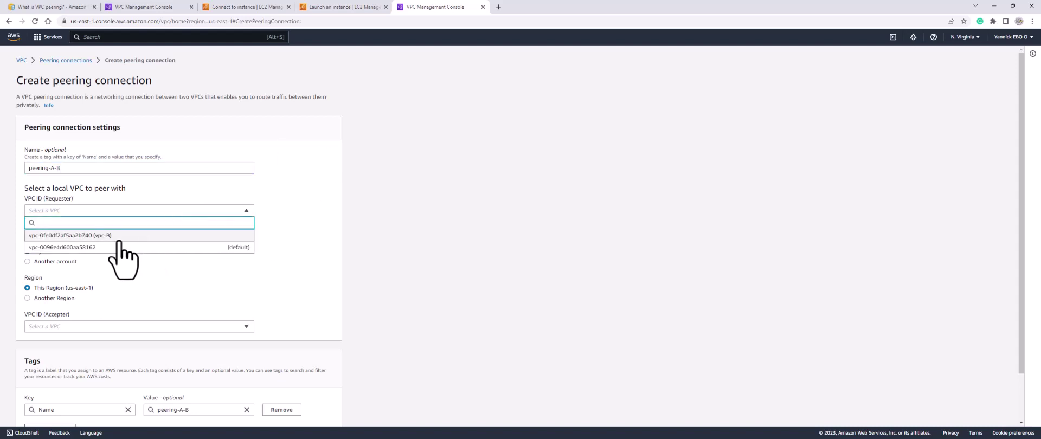
left_click(79, 242)
scroll(147, 274, "down", 2)
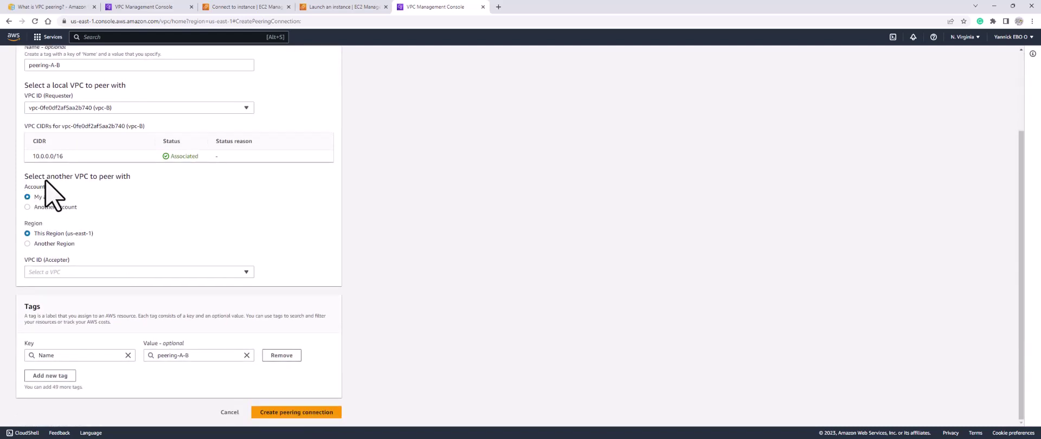
Set the accepter VPC's region to another region, US East (Ohio) (us-east-2)
left_click(27, 243)
left_click(60, 261)
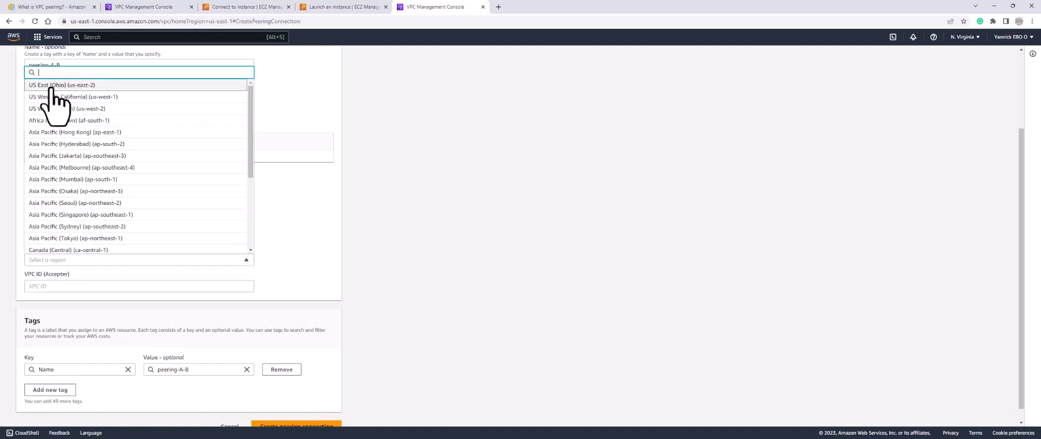
left_click(96, 87)
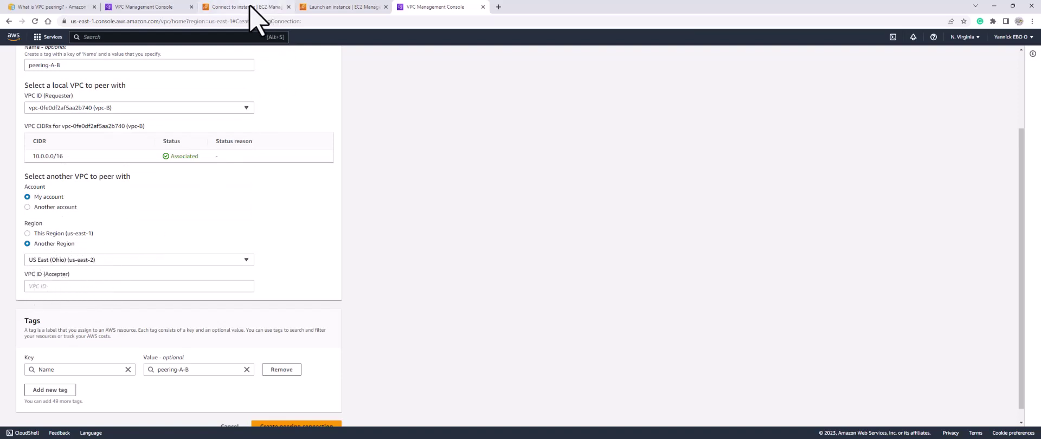
Find vpc-A in the Ohio region's VPC list and copy its VPC ID
left_click(147, 7)
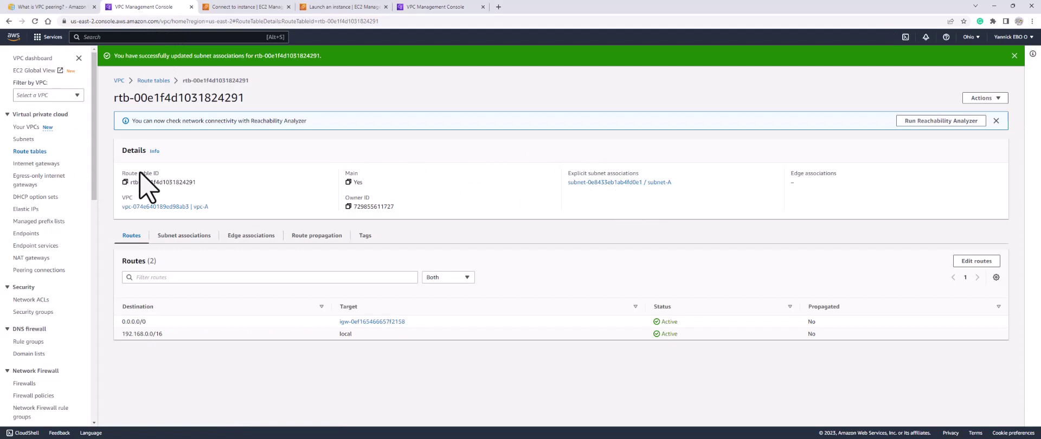
left_click(25, 129)
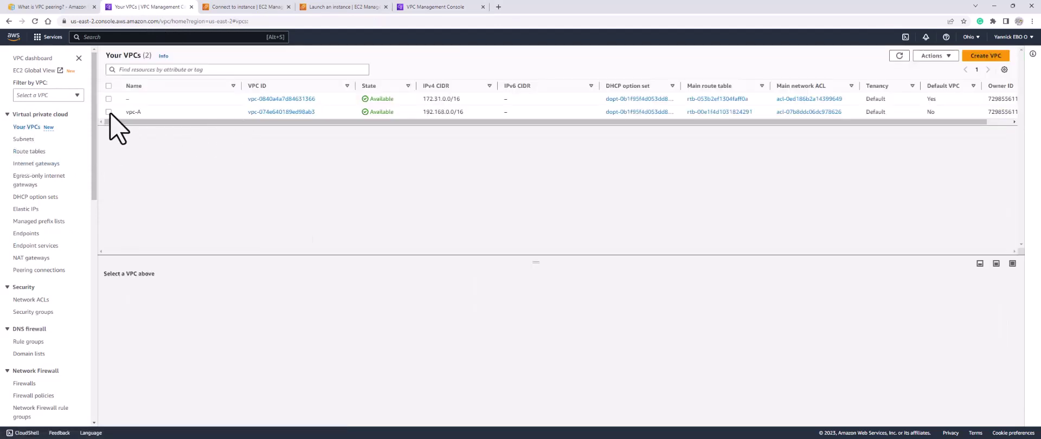
left_click(108, 111)
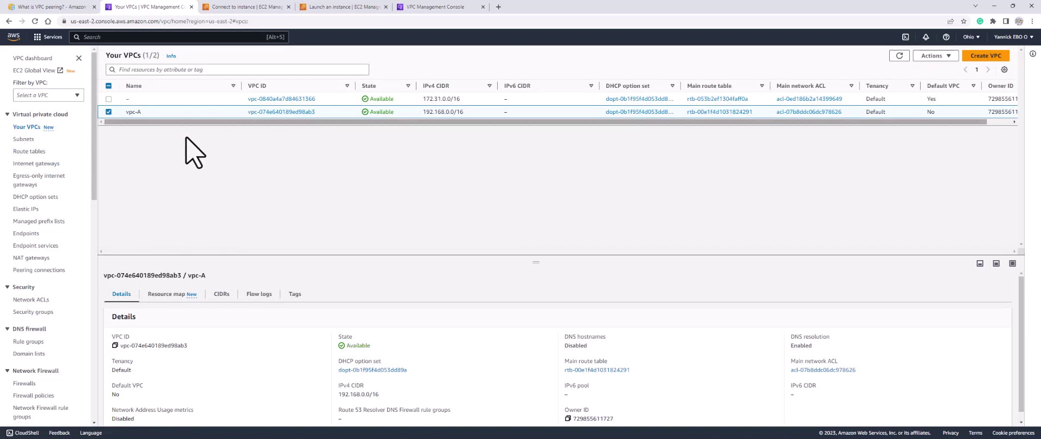
left_click(114, 346)
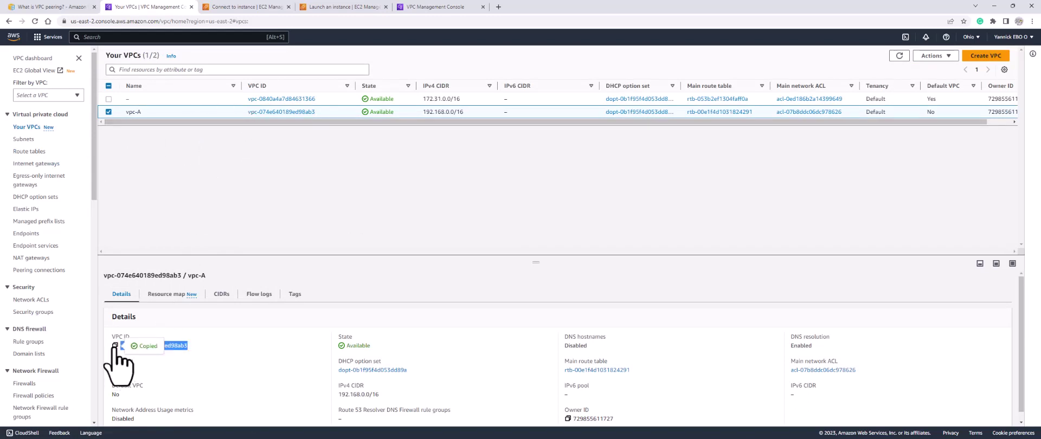
Paste vpc-A's ID as the accepter VPC, create the peering connection, and return to the peering connections list
left_click(421, 7)
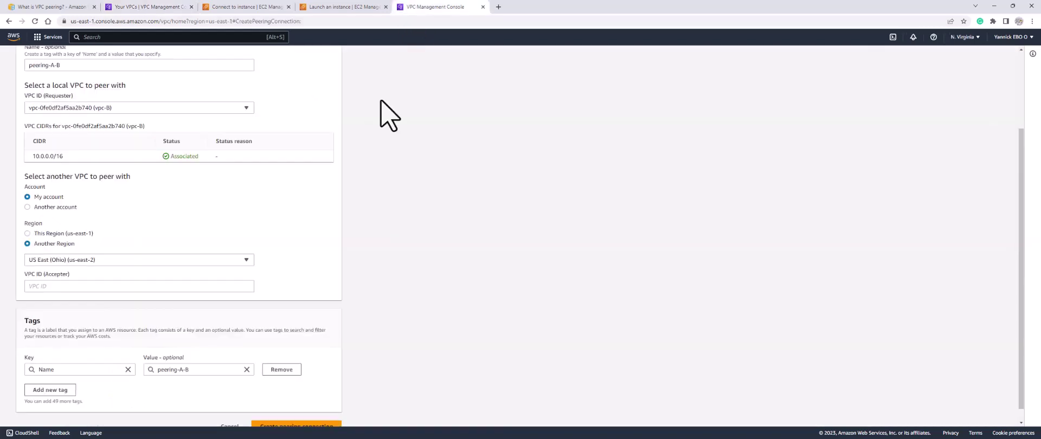
left_click(79, 287)
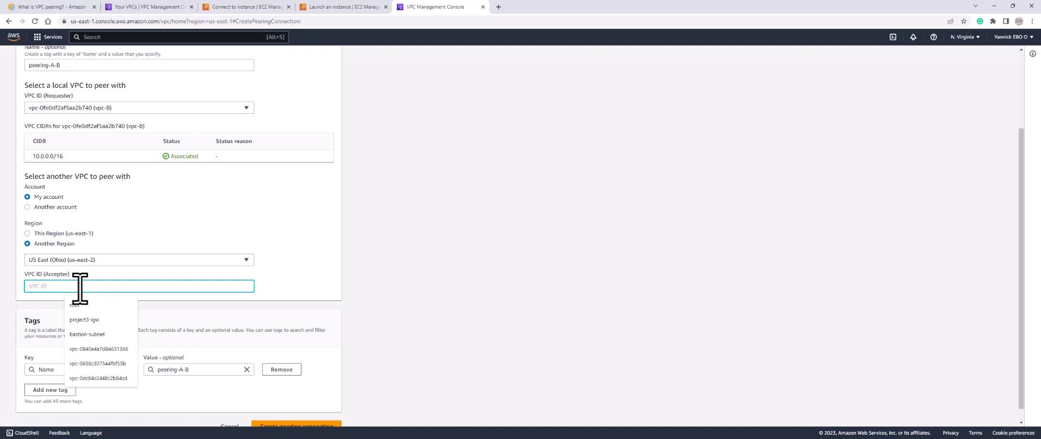
key("ctrl+v")
scroll(178, 282, "down", 1)
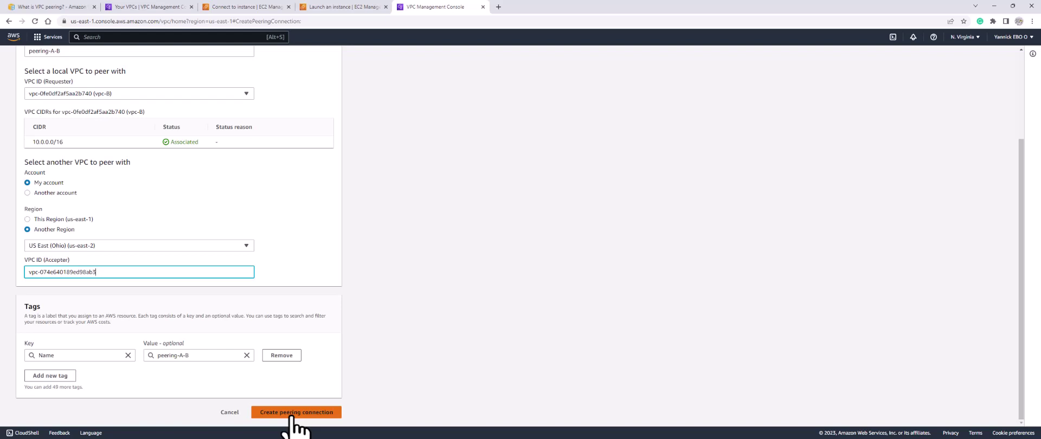
left_click(291, 416)
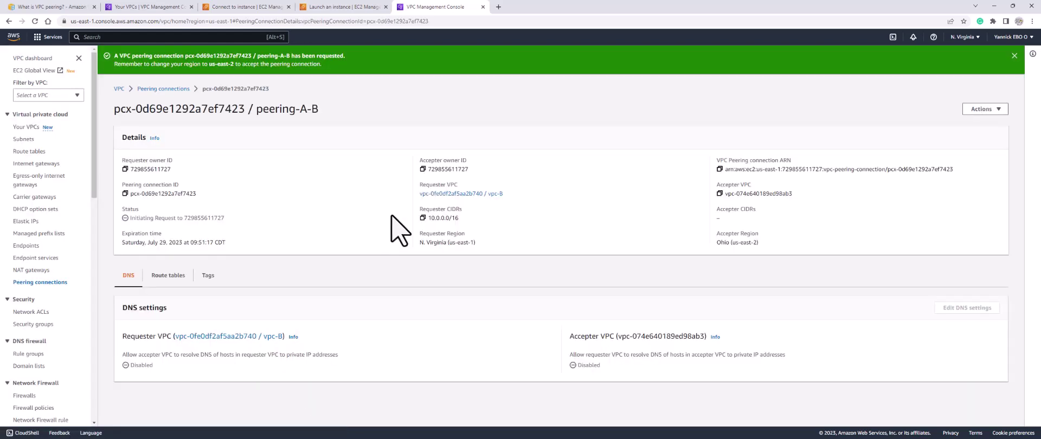
left_click(32, 283)
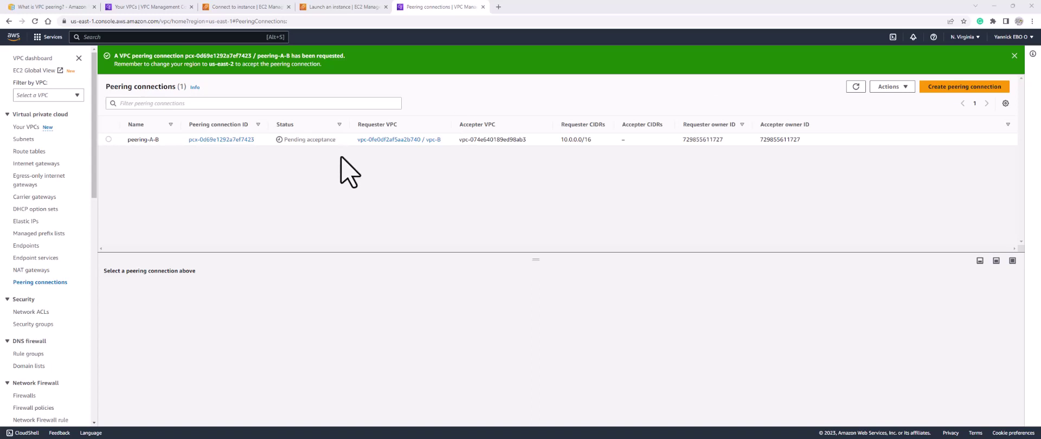
Go to the peering connections list in the Ohio region and widen the Accepter VPC column to read the full entry
left_click(120, 7)
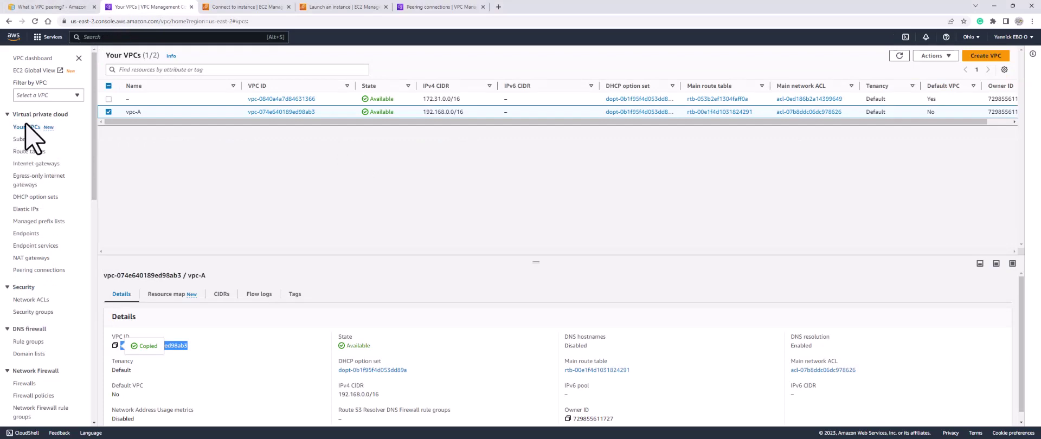
left_click(48, 36)
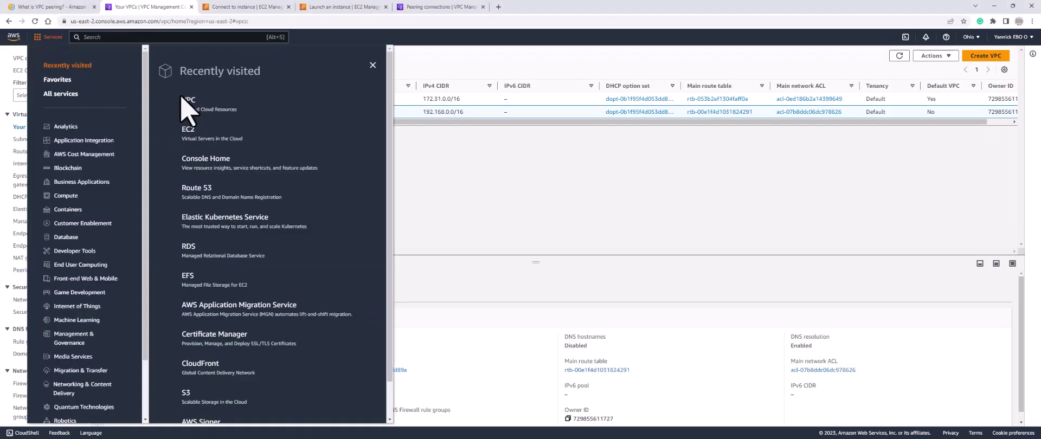
left_click(461, 179)
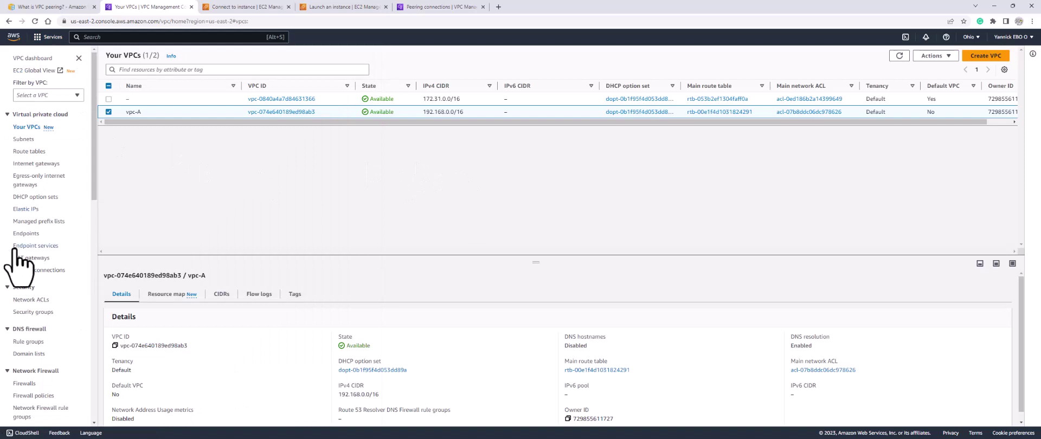
left_click(32, 271)
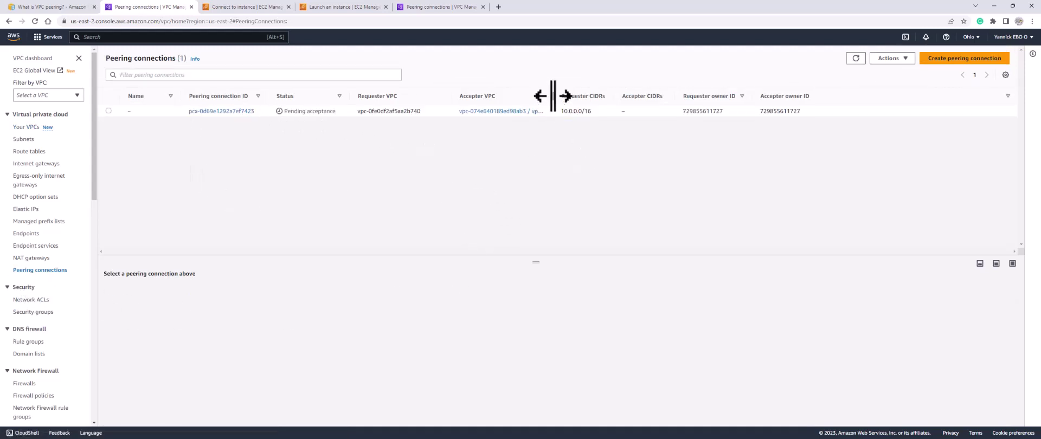
left_click_drag(554, 96, 577, 96)
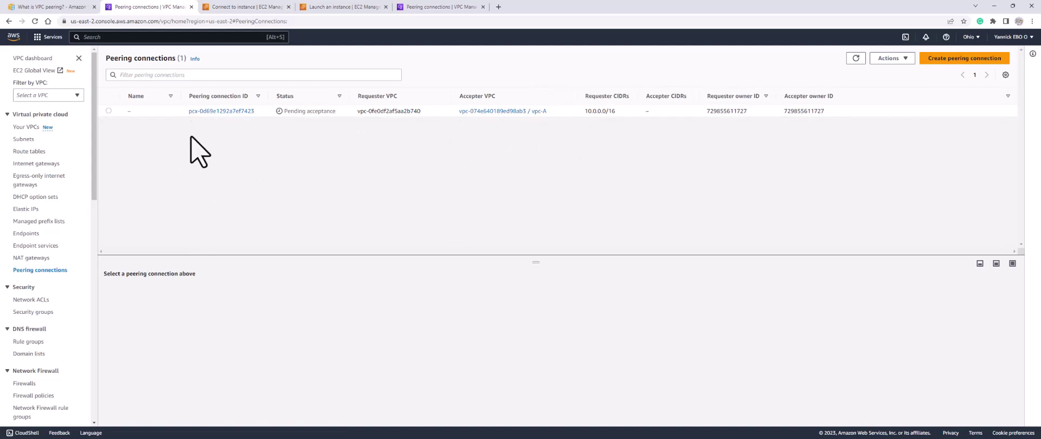
Accept the pending peering connection request for vpc-A in Ohio
left_click(109, 110)
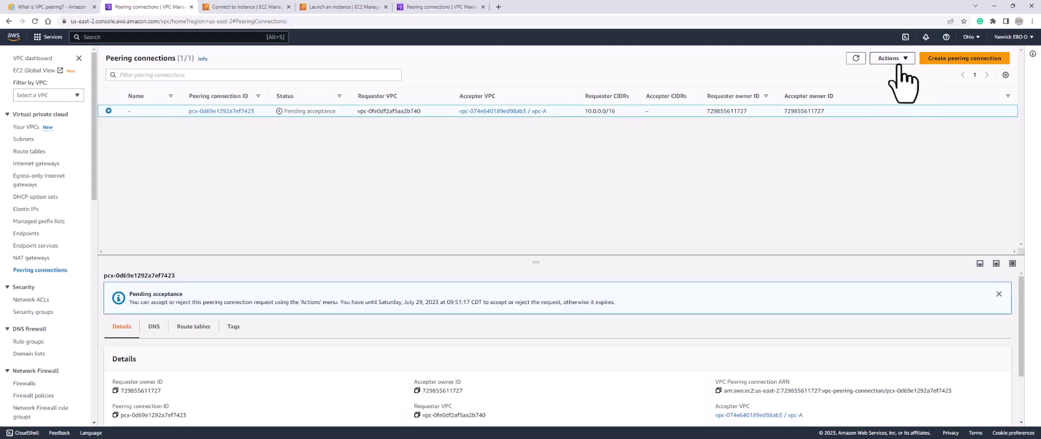
left_click(900, 61)
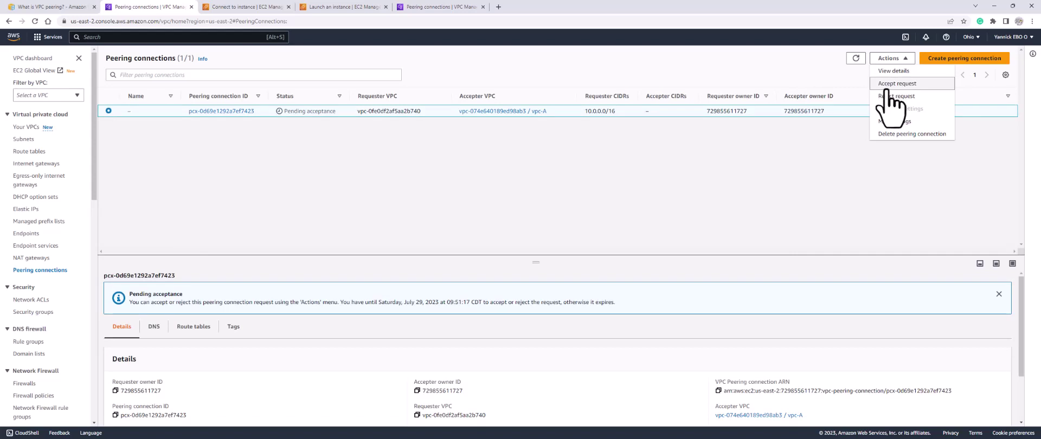
left_click(887, 87)
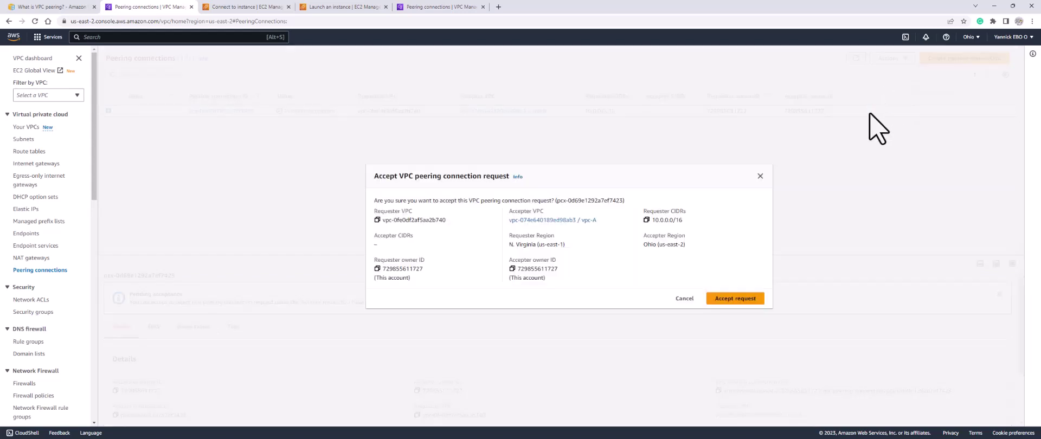
left_click(725, 300)
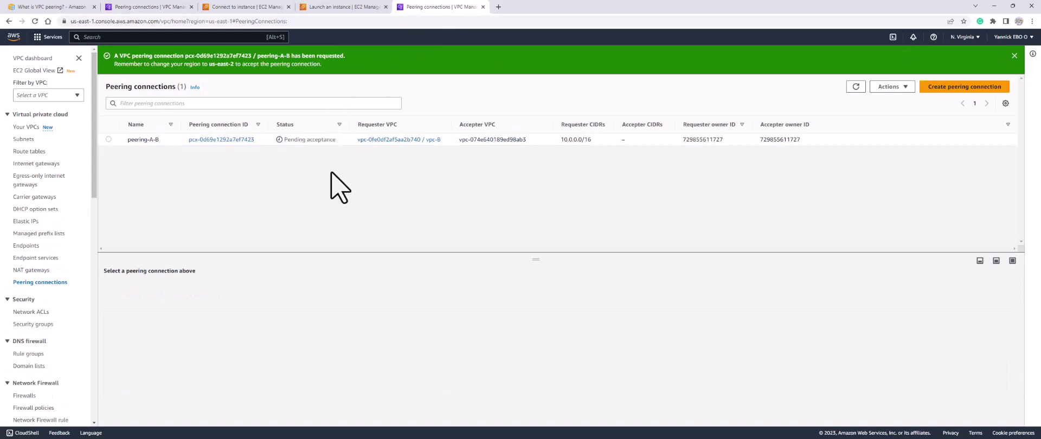
Refresh the peering connections in N. Virginia and check the status and details of peering-A-B
left_click(856, 87)
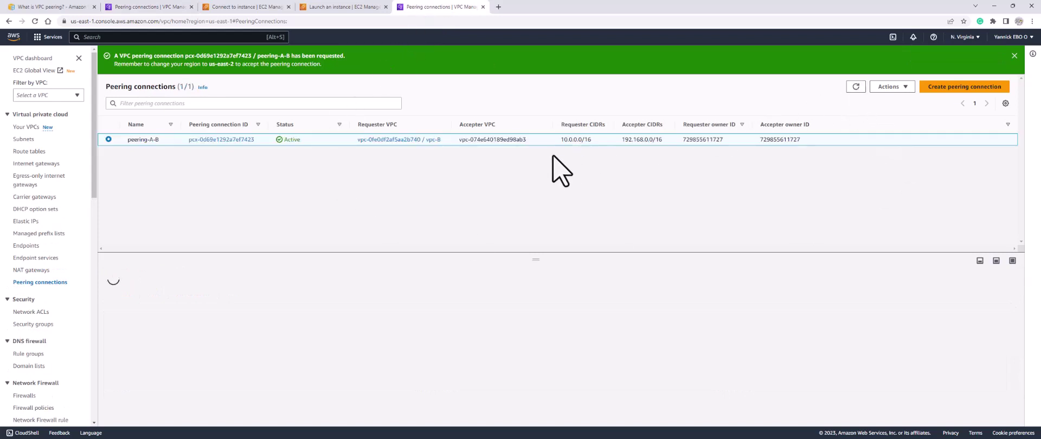
left_click(309, 140)
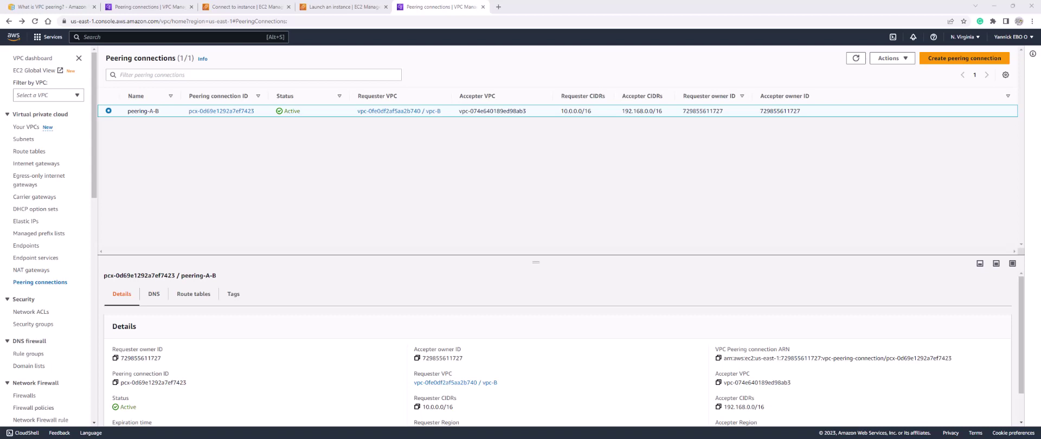
left_click(966, 38)
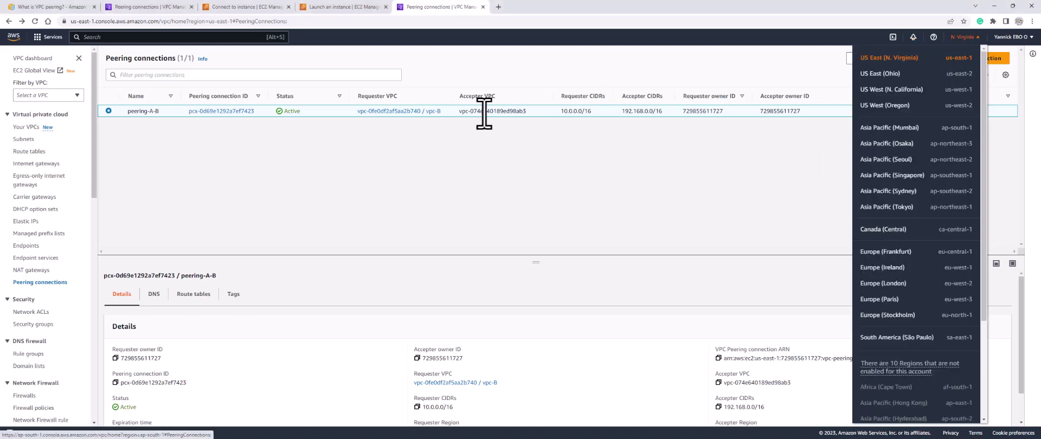
left_click(379, 167)
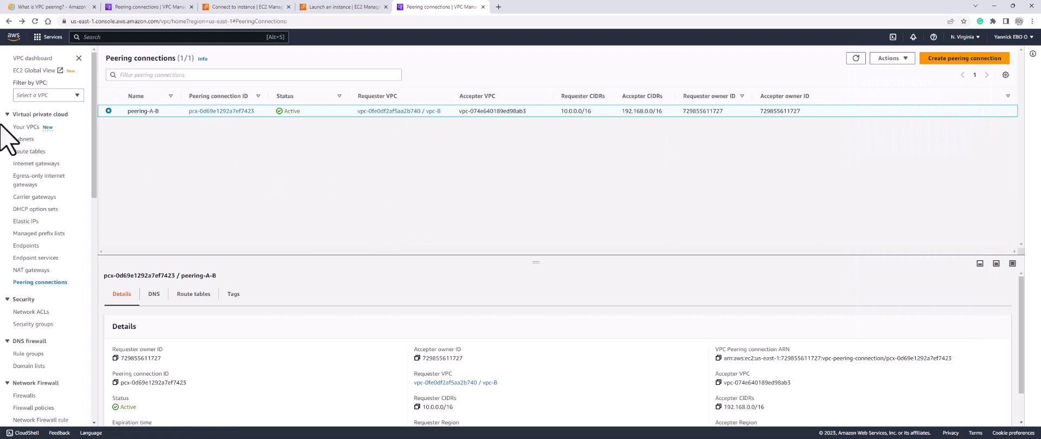
Open vpc-B's main route table in N. Virginia and start editing its routes
left_click(19, 153)
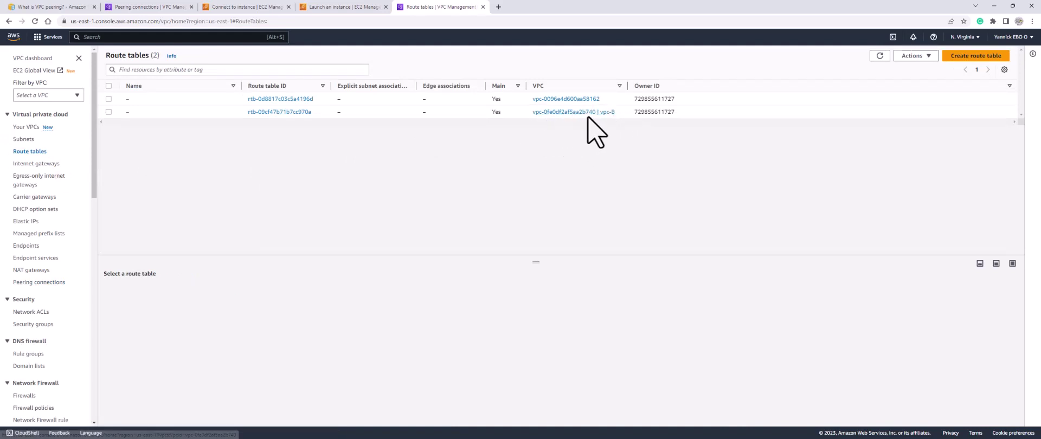
left_click(276, 112)
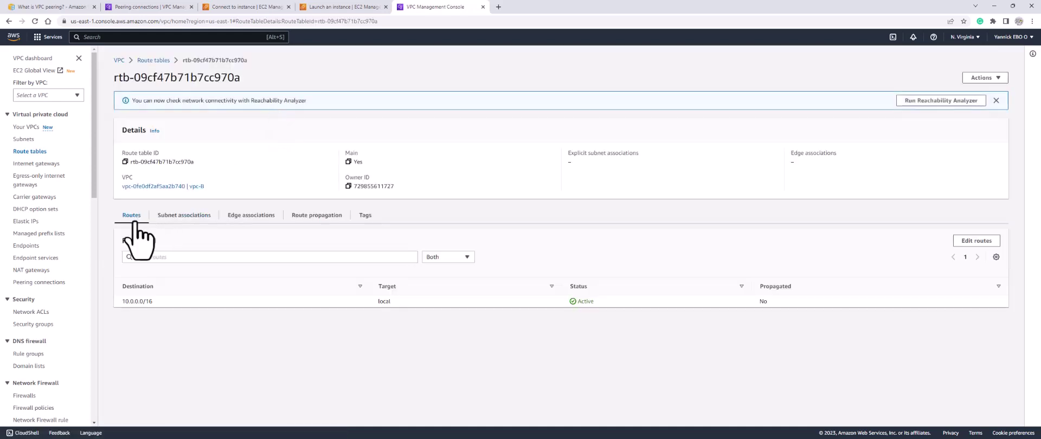
left_click(976, 242)
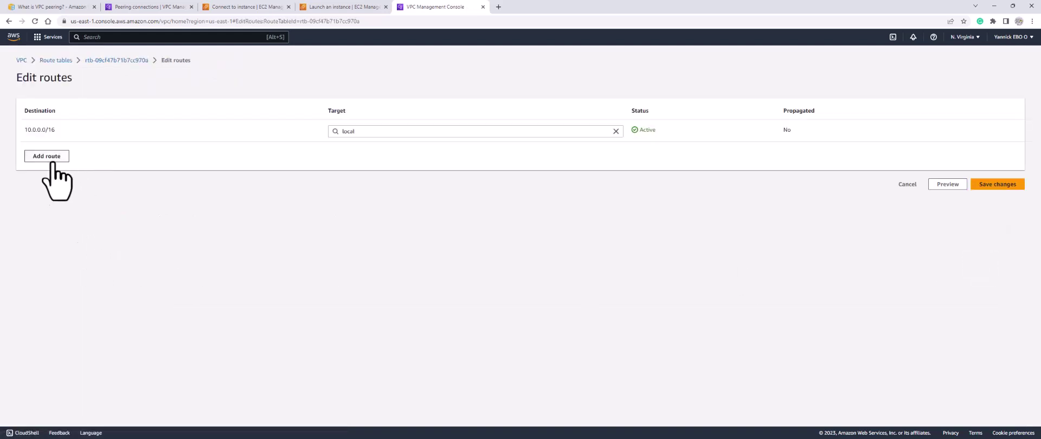
Add a route with destination 192.168.0.0/16 to vpc-B's route table
left_click(52, 160)
left_click(97, 153)
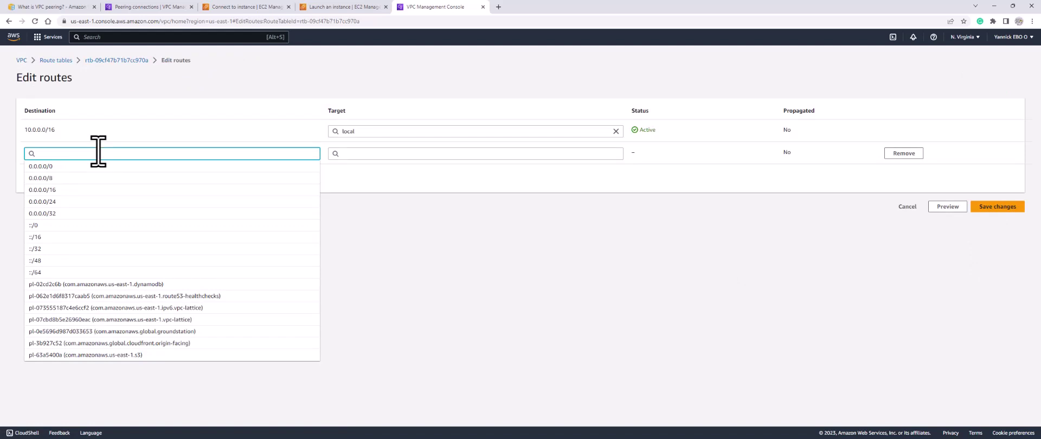
type("192.1")
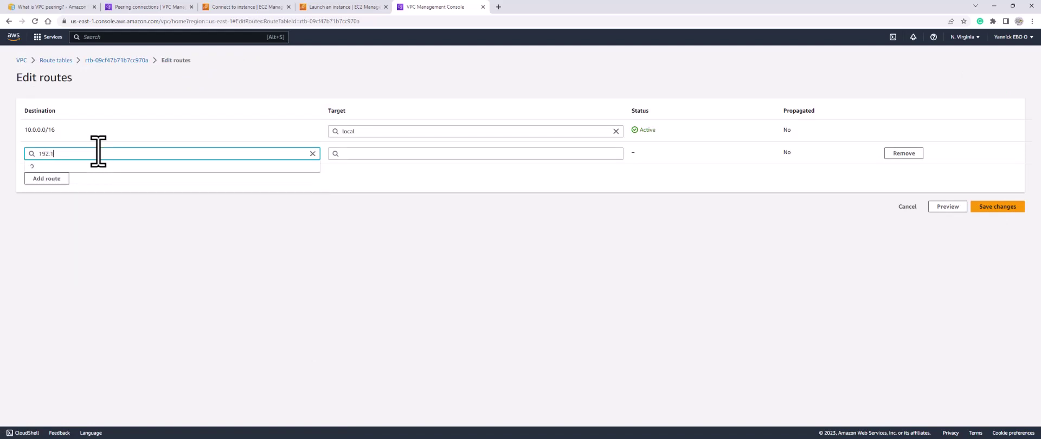
type("68.0.0")
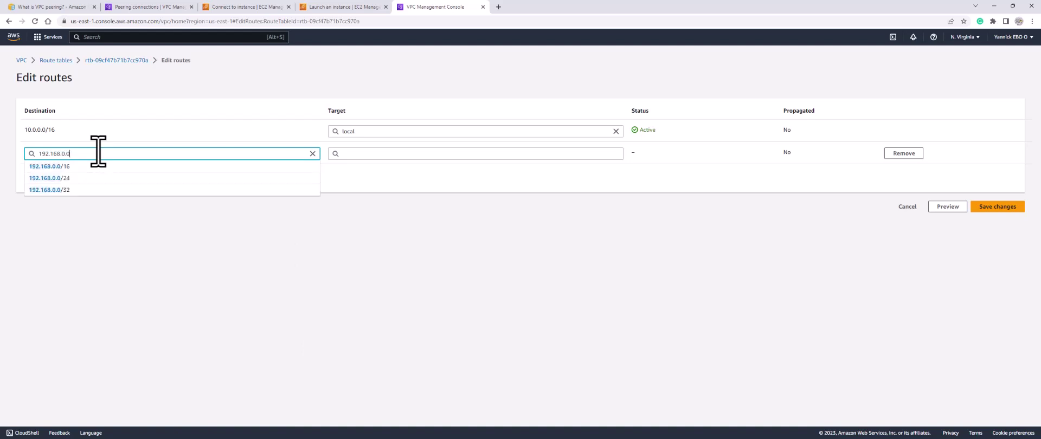
type("/16")
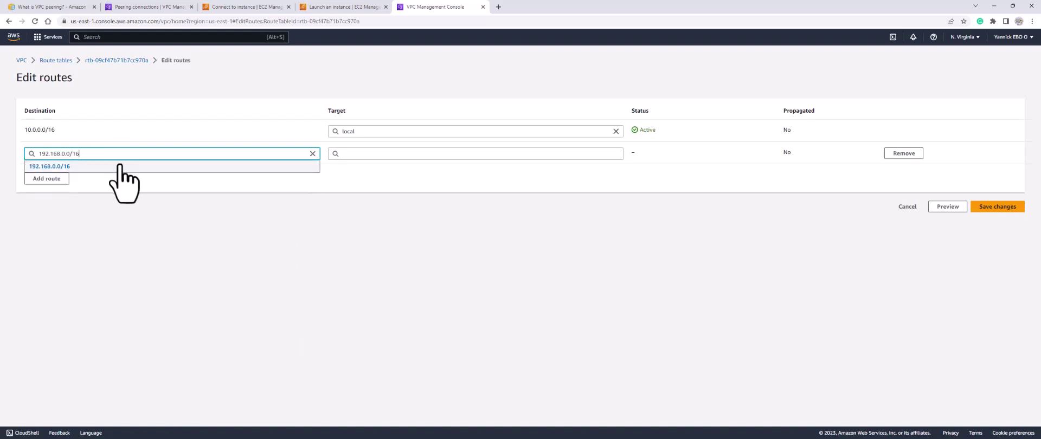
left_click(119, 166)
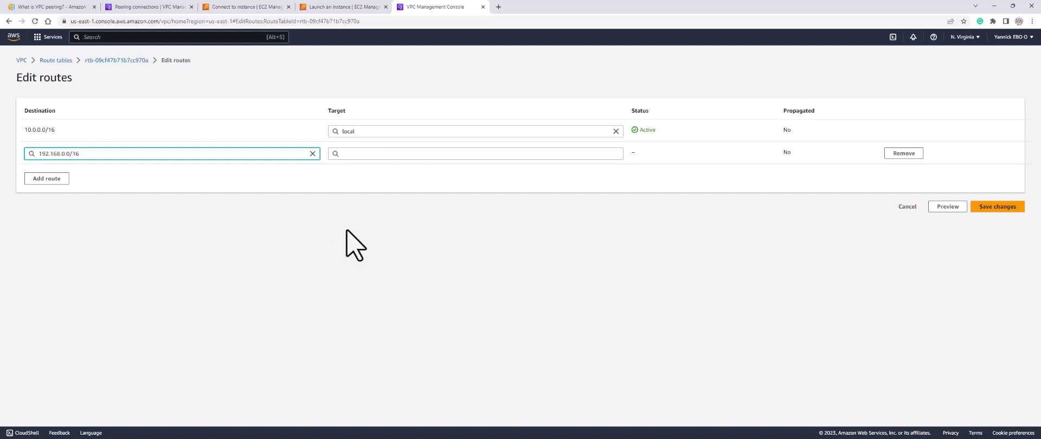
Set the 192.168.0.0/16 route's target to the peering connection peering-A-B
left_click(372, 153)
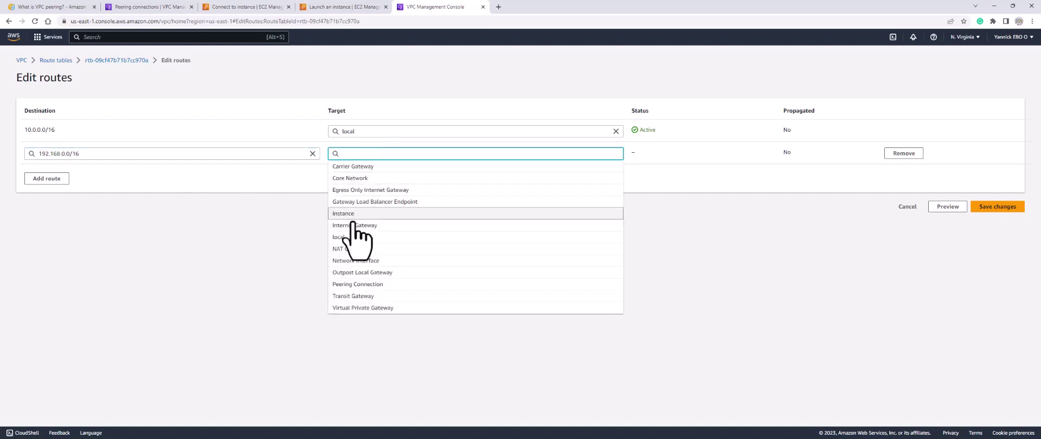
left_click(341, 290)
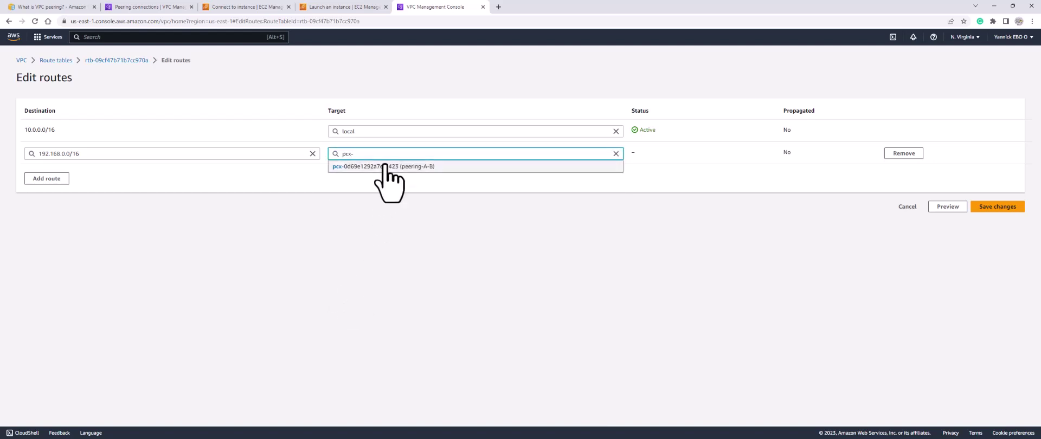
left_click(431, 168)
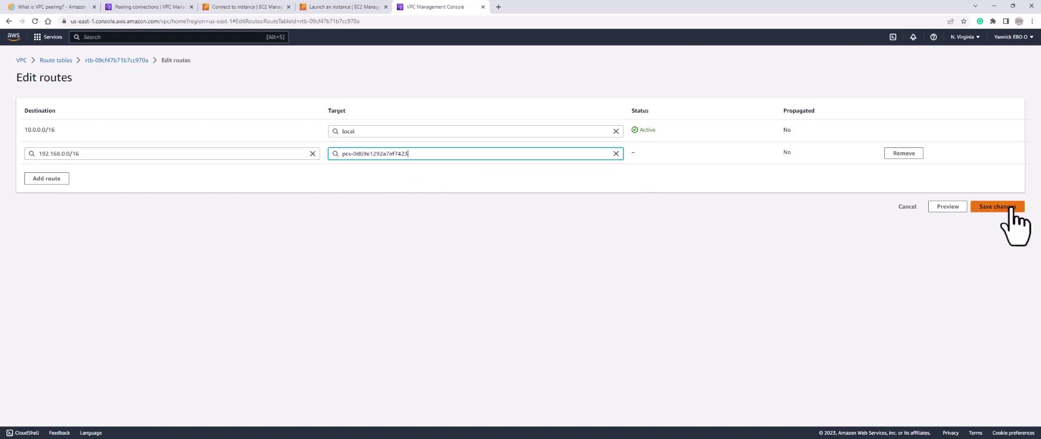
Save vpc-B's route changes, then explicitly associate subnet-B with its route table and check the association
left_click(1011, 209)
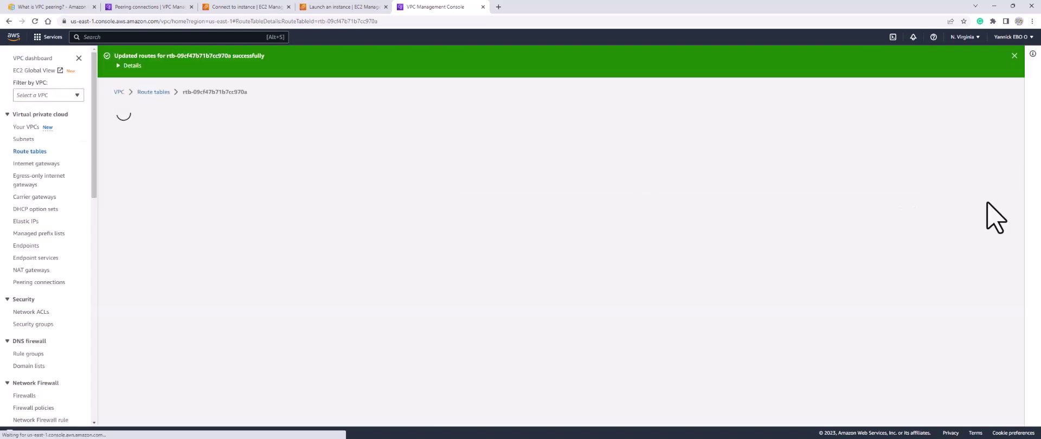
left_click(177, 248)
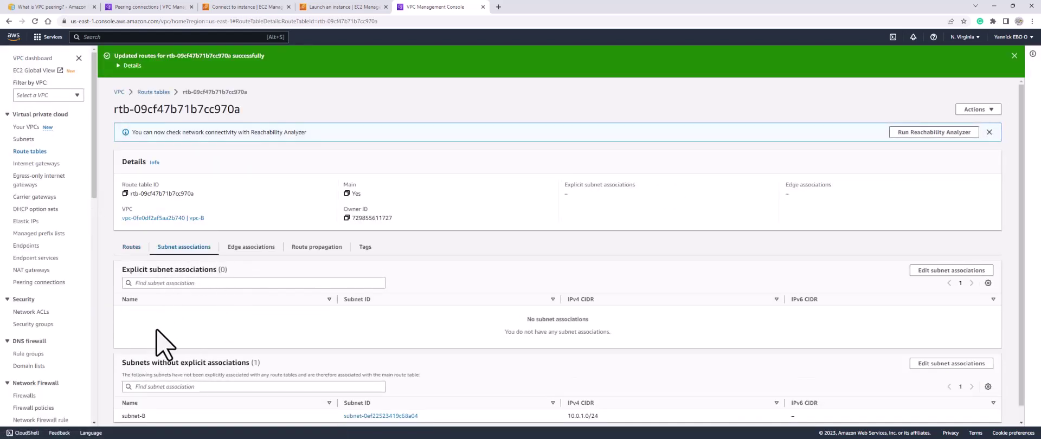
scroll(239, 376, "down", 1)
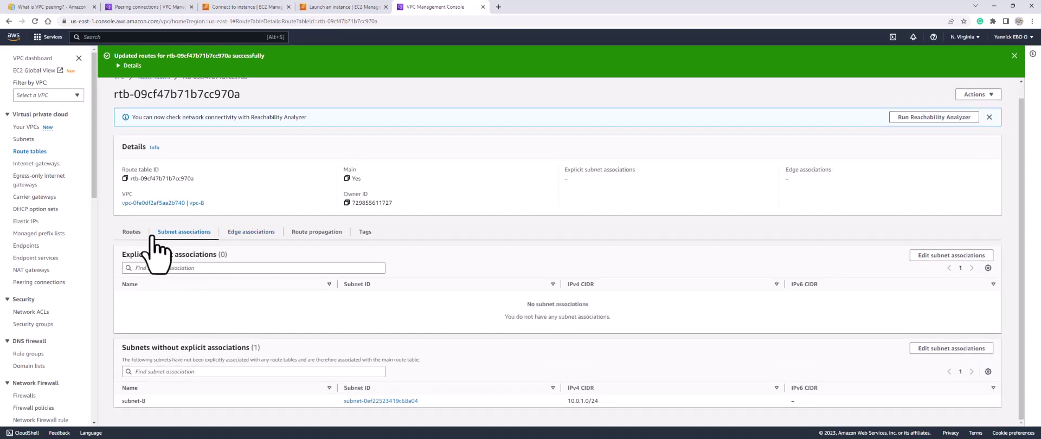
left_click(934, 270)
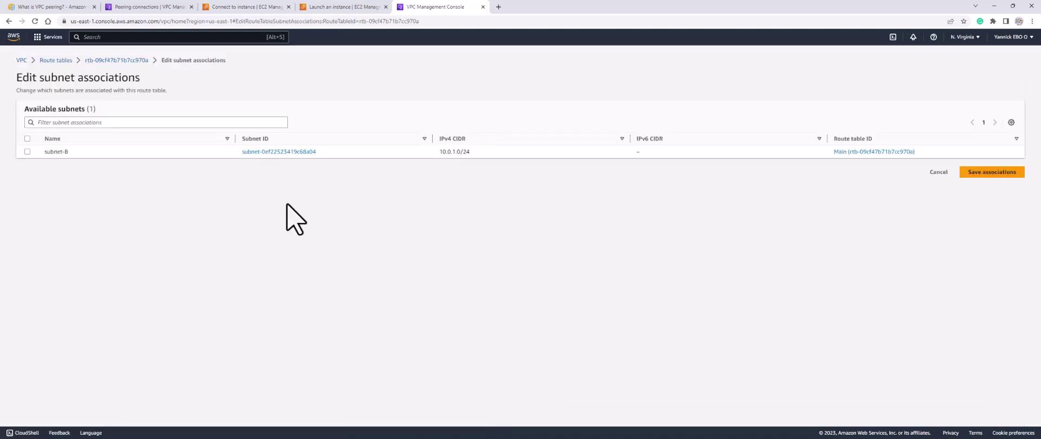
left_click(26, 139)
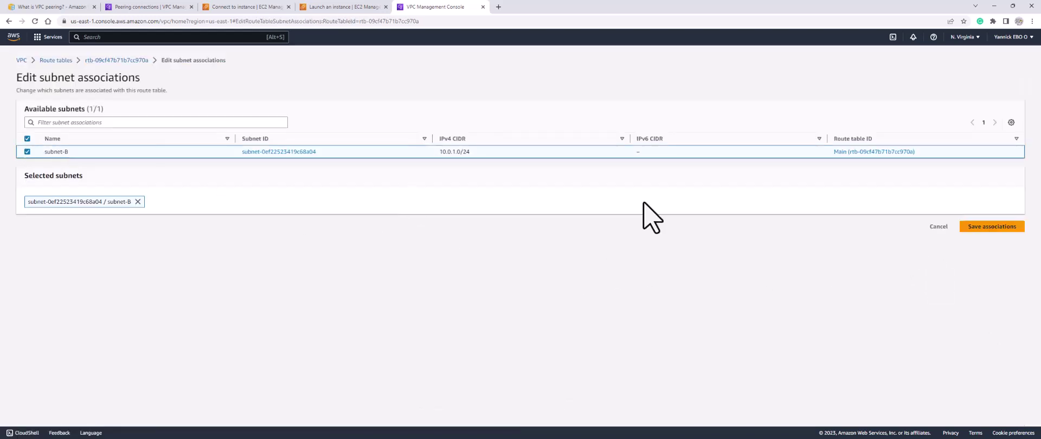
left_click(995, 226)
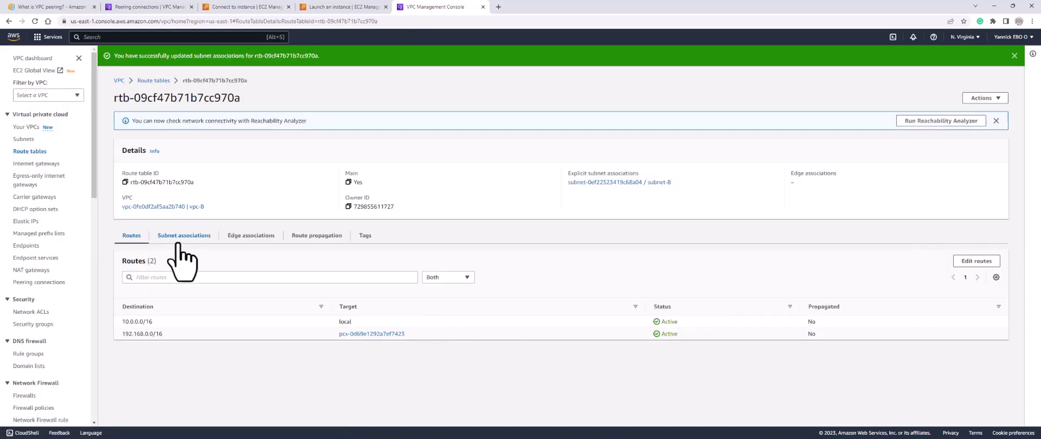
left_click(179, 235)
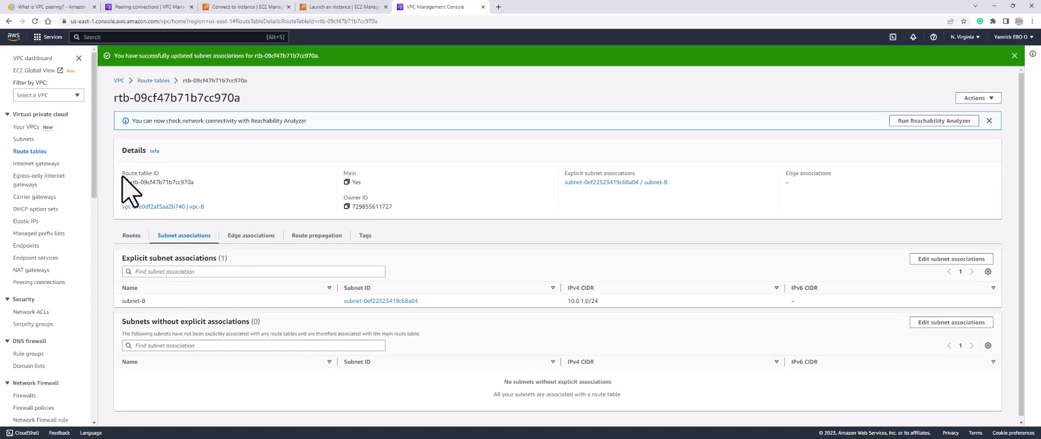
Open vpc-A's main route table in the Ohio region and start editing its routes
left_click(151, 7)
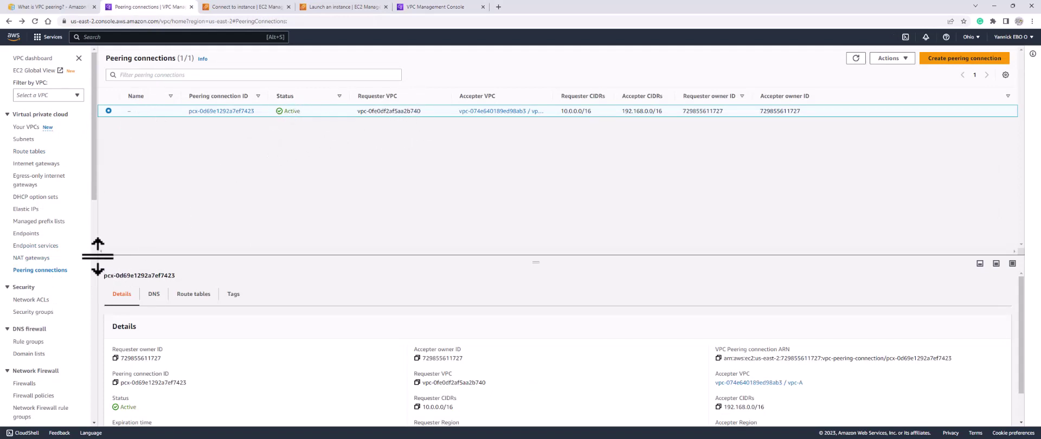
left_click(17, 154)
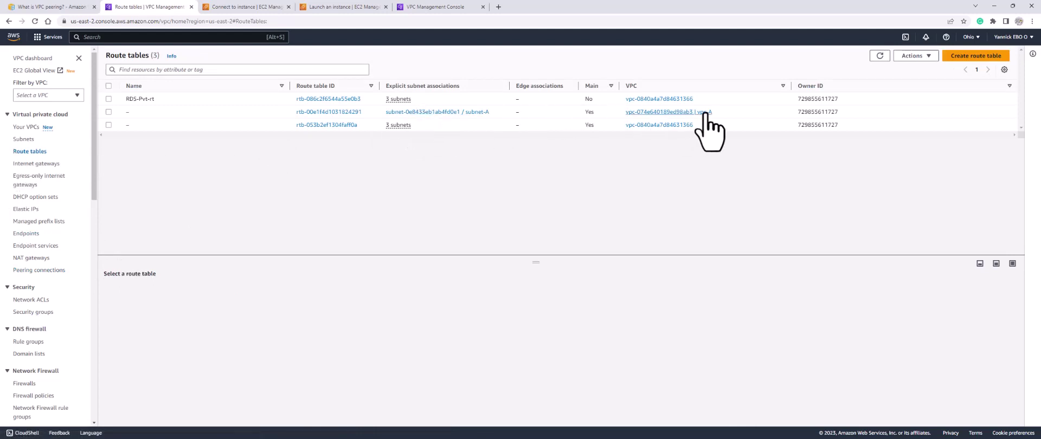
left_click(329, 113)
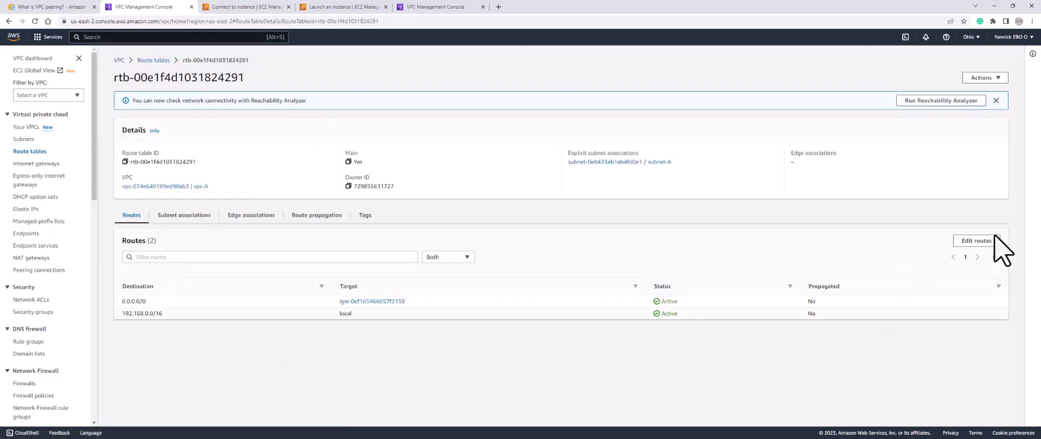
left_click(976, 242)
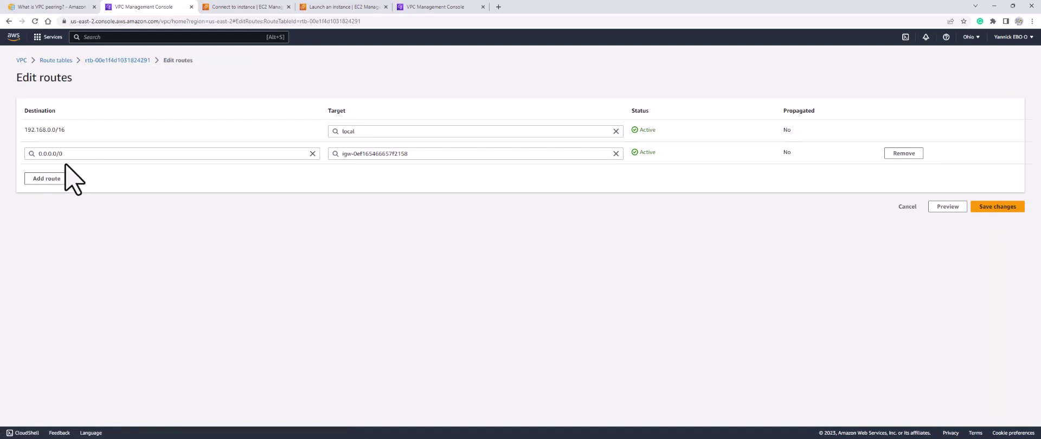
Add a route with destination 10.0.0.0/16 to vpc-A's route table
left_click(38, 180)
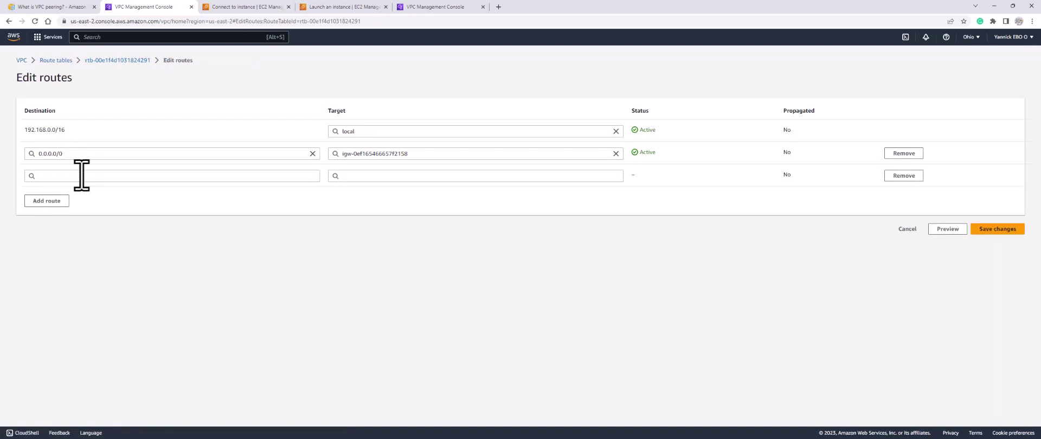
left_click(80, 176)
type("10")
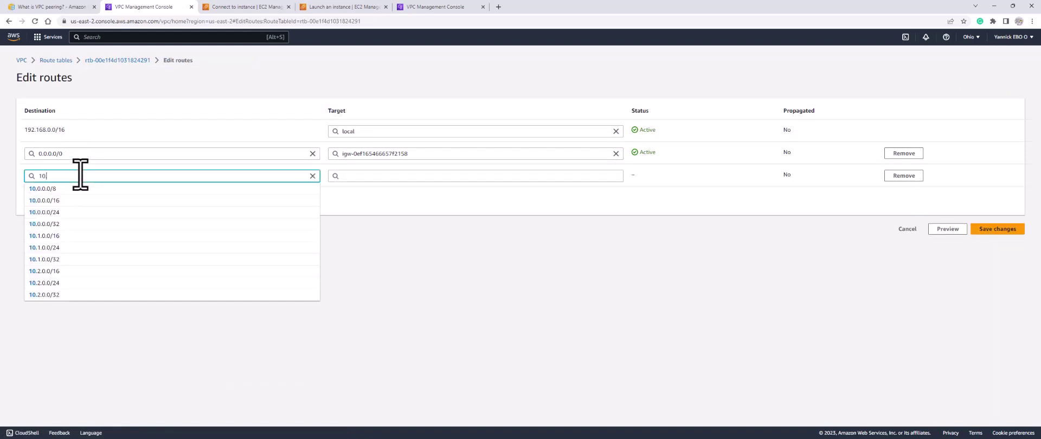
type(".0.0.0")
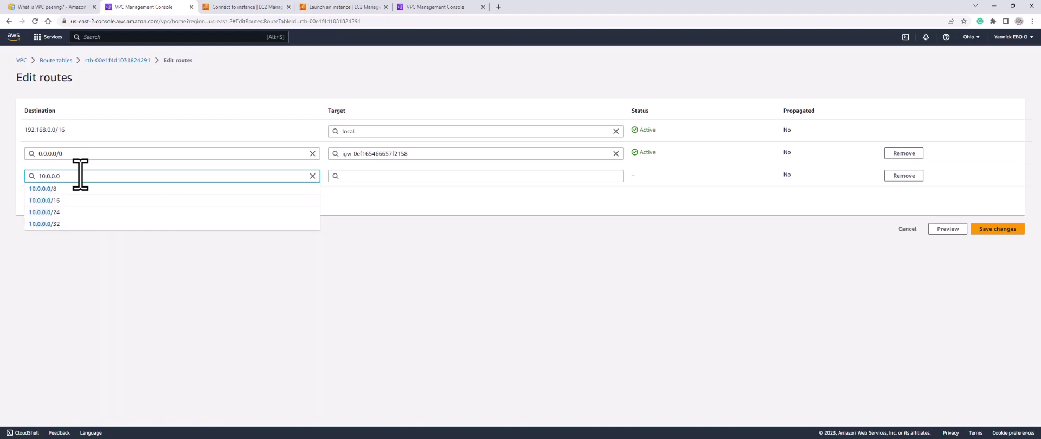
type("/16")
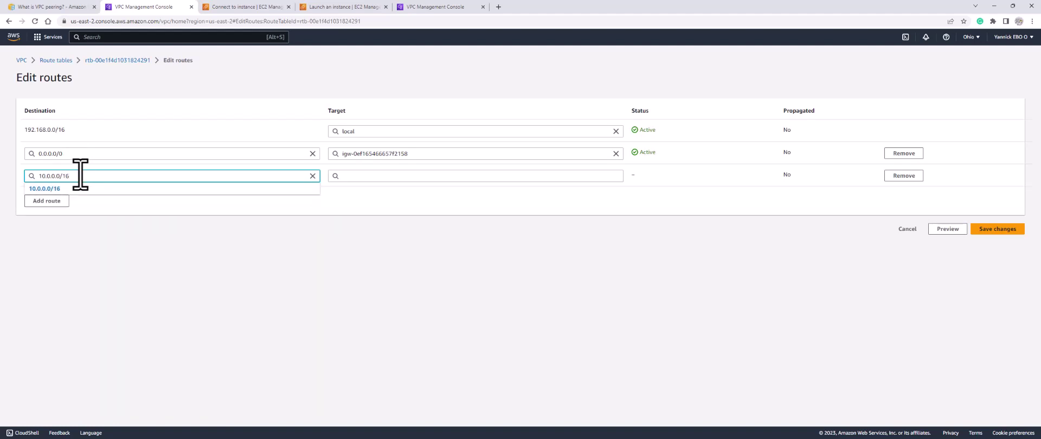
left_click(93, 204)
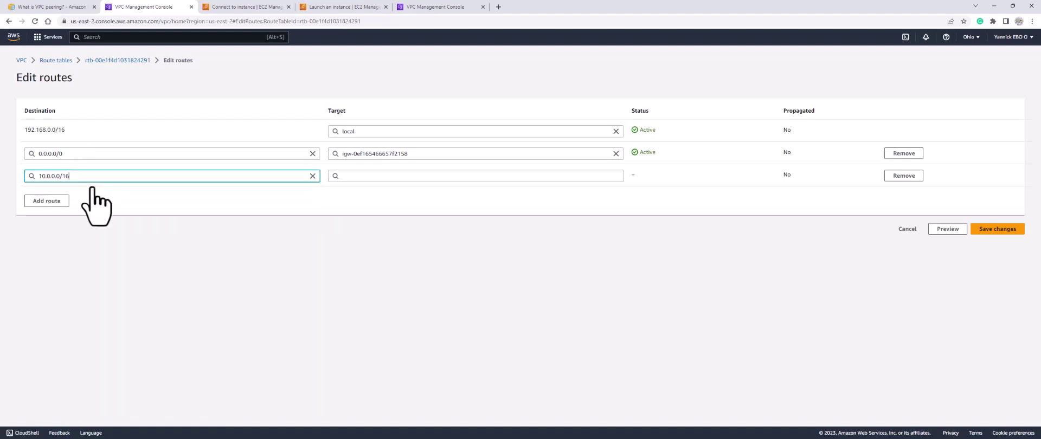
Target the 10.0.0.0/16 route at peering connection pcx-0d69e1292a7ef7423, save the routes and check the table's subnet associations
left_click(369, 175)
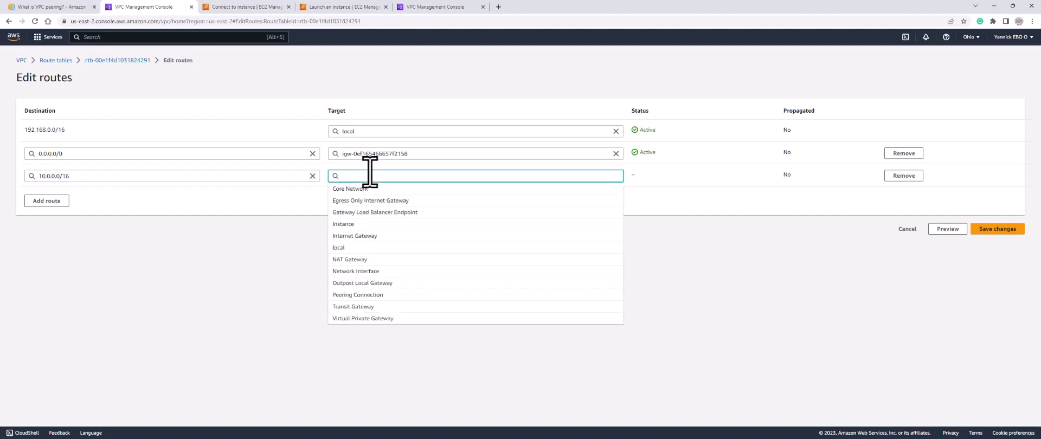
left_click(362, 298)
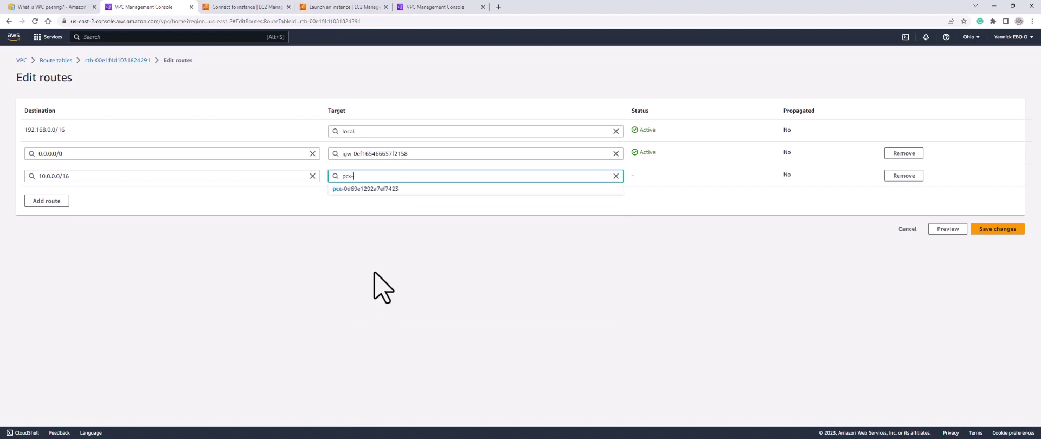
left_click(388, 189)
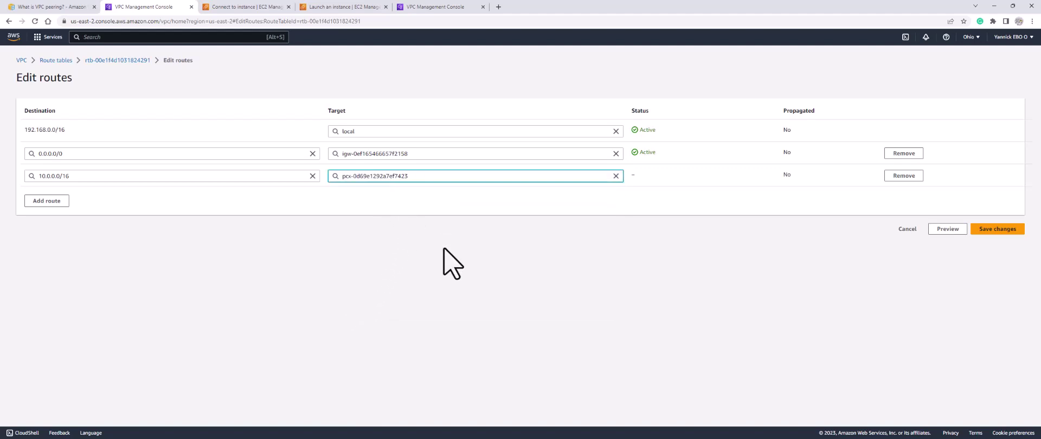
left_click(996, 233)
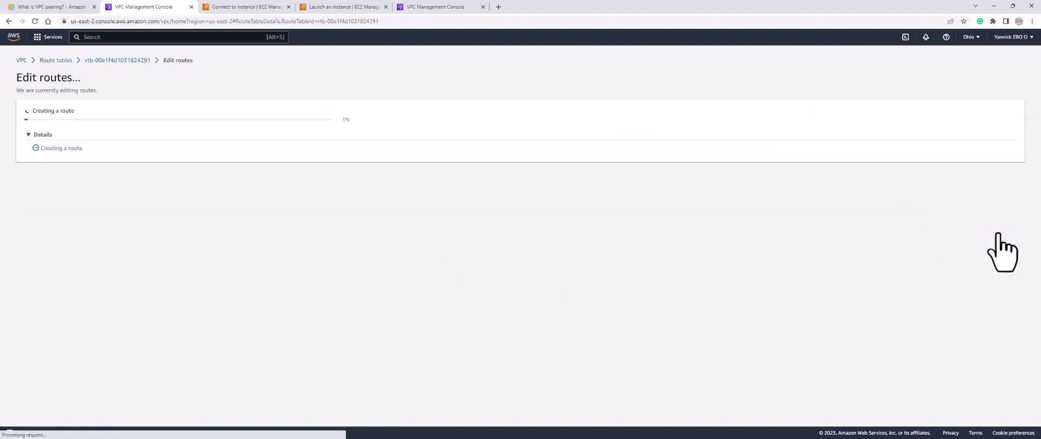
left_click(185, 247)
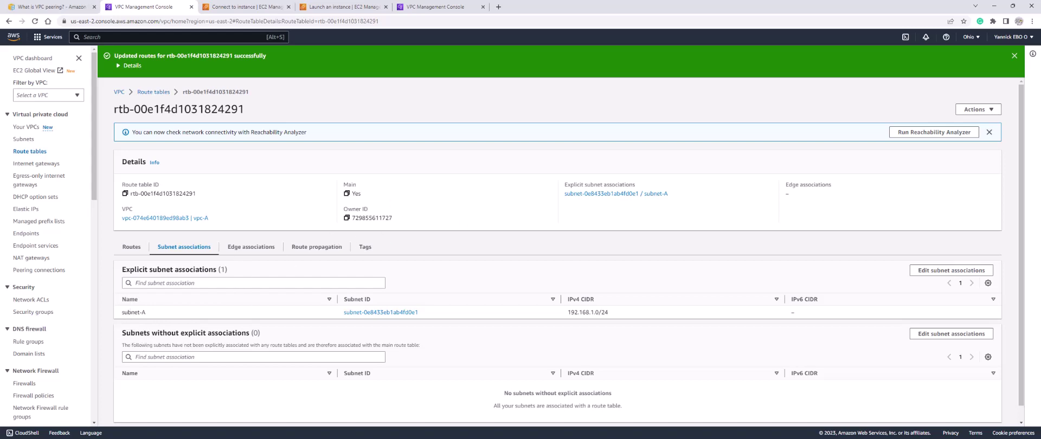
Switch to the terminal session on ec2-A, stop the running ping, clear the screen and run ping 10.0.1.198 again
key("alt+Tab")
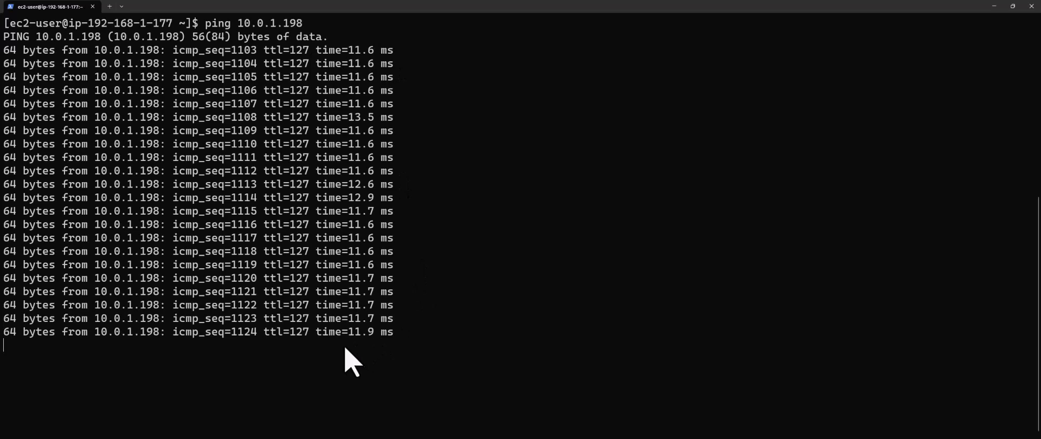
key("ctrl+c")
key("ctrl+l")
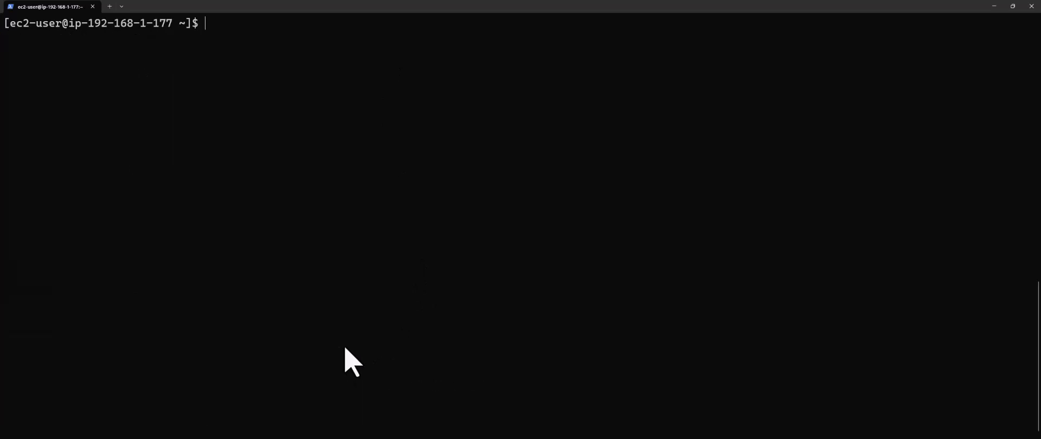
key("Up")
key("Return")
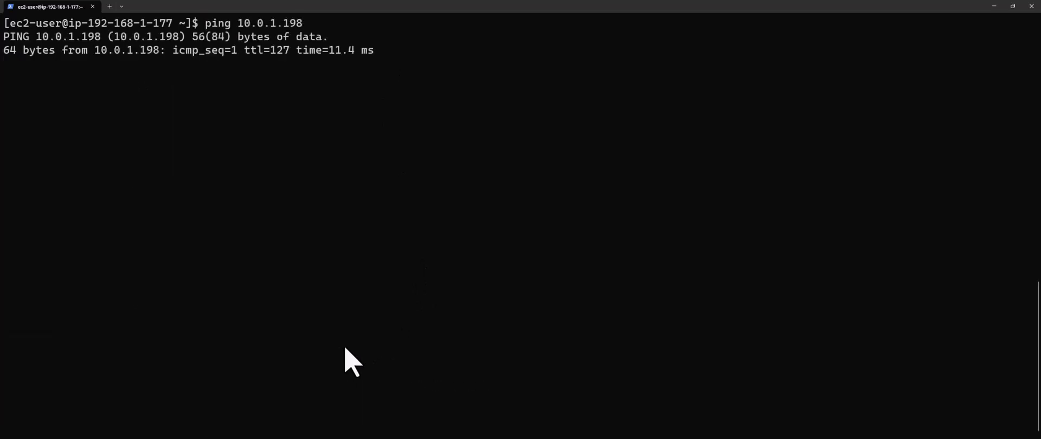